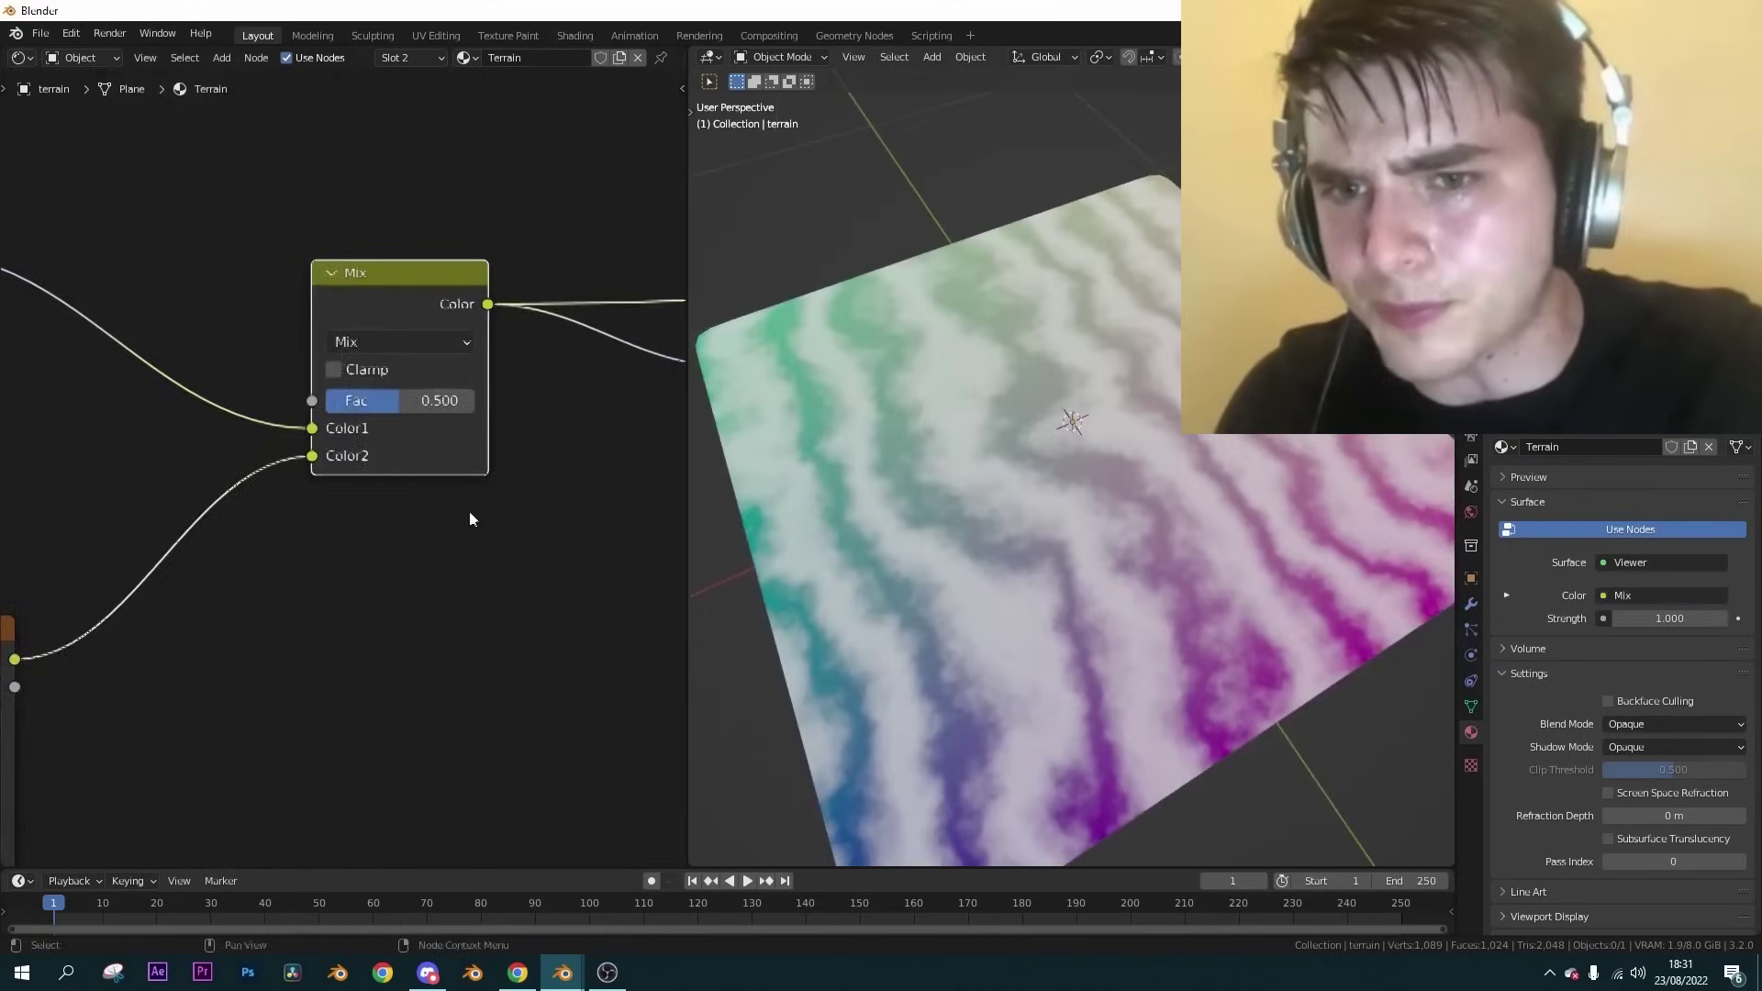
Set the Mix node's factor to 0.1, then preview the ColorRamp node and shift its gradient stop inward
double_click(346, 390)
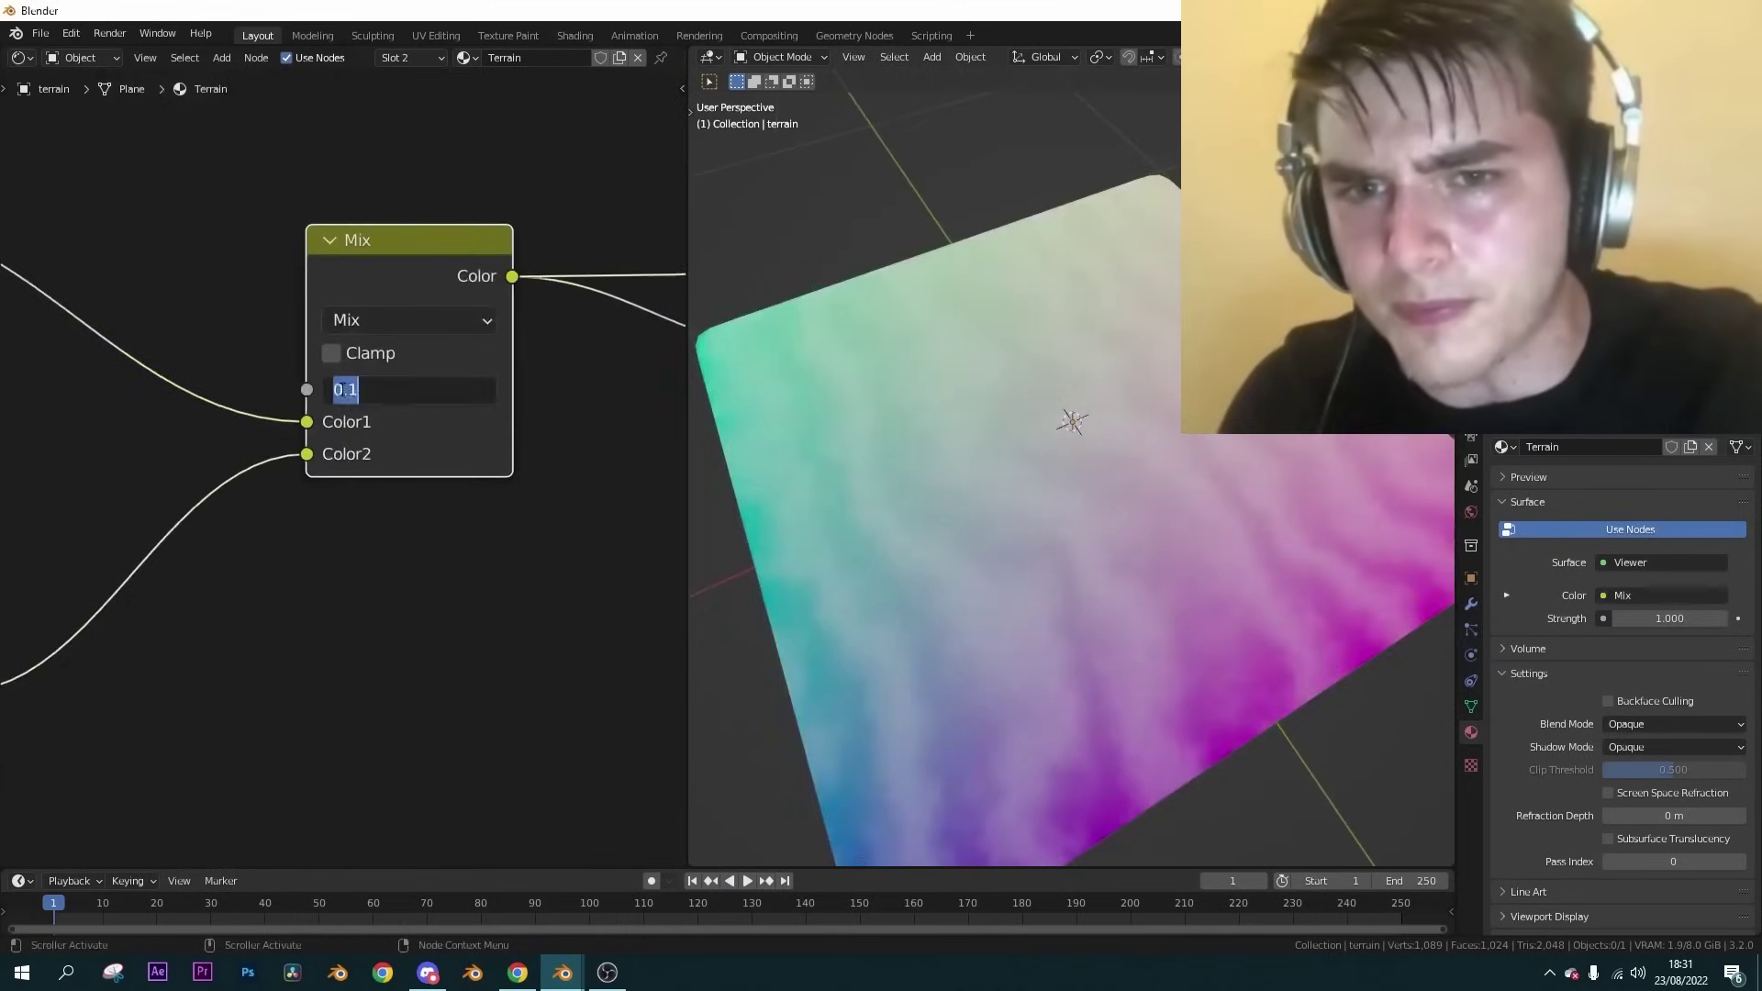
ctrl+shift+click(404, 551)
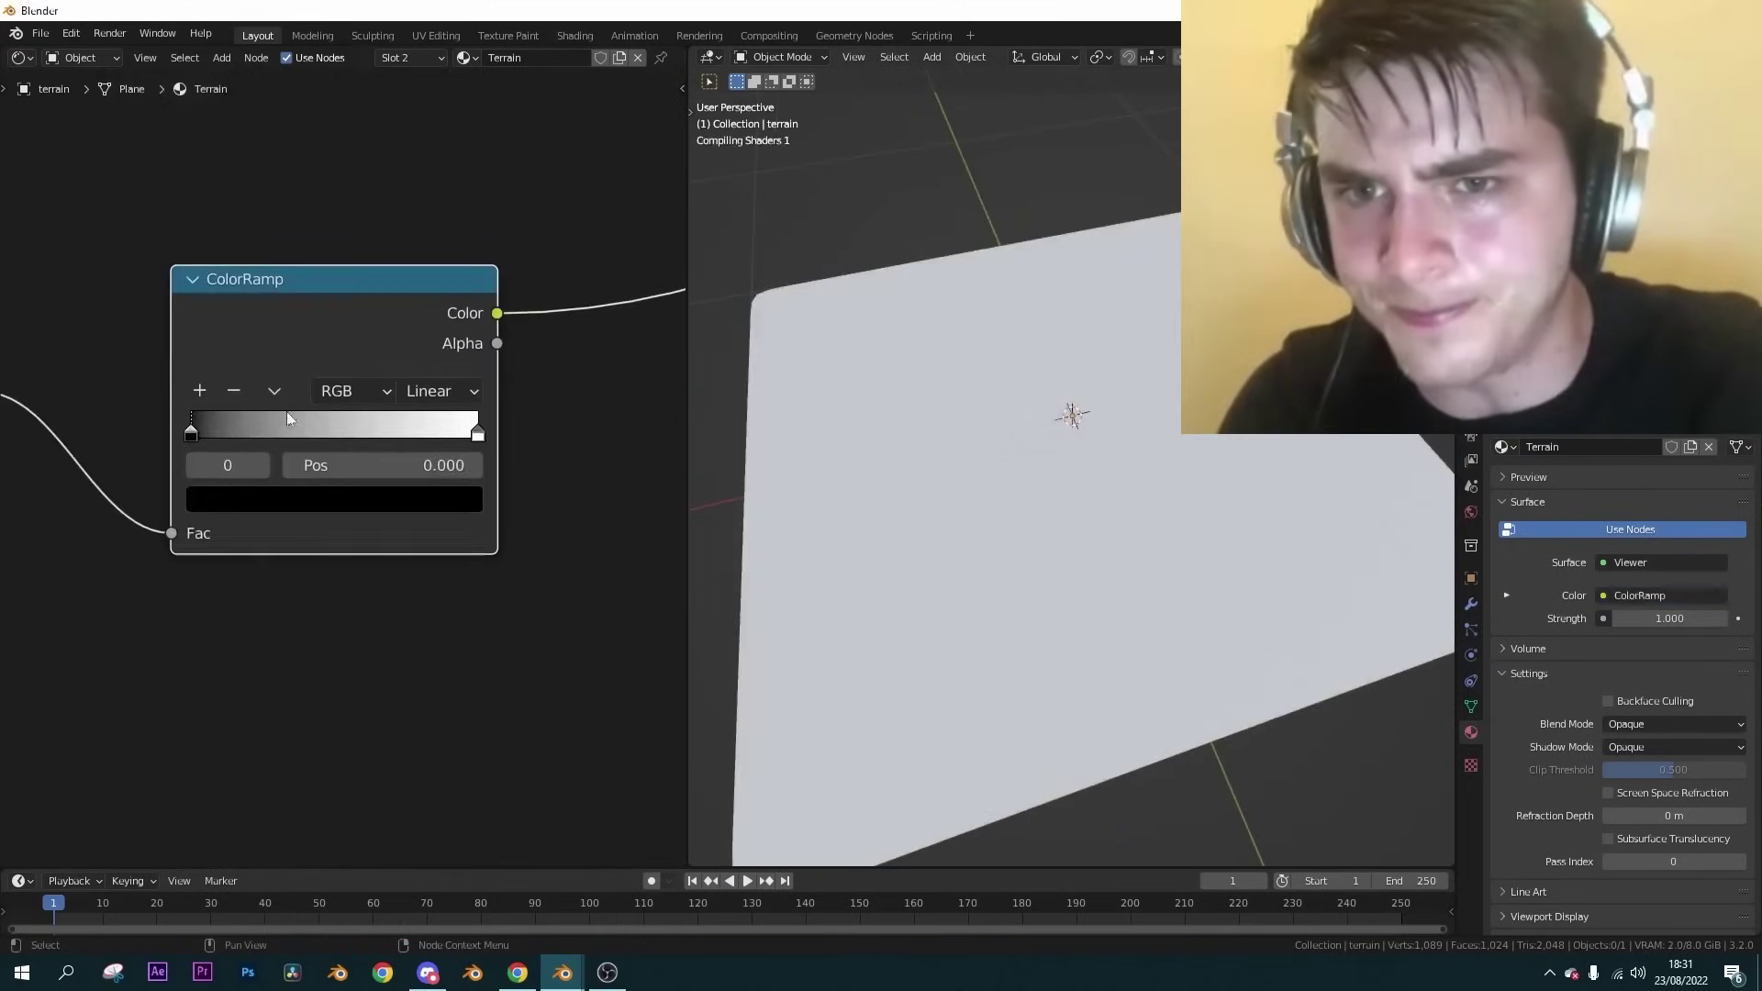
drag(286, 427, 323, 441)
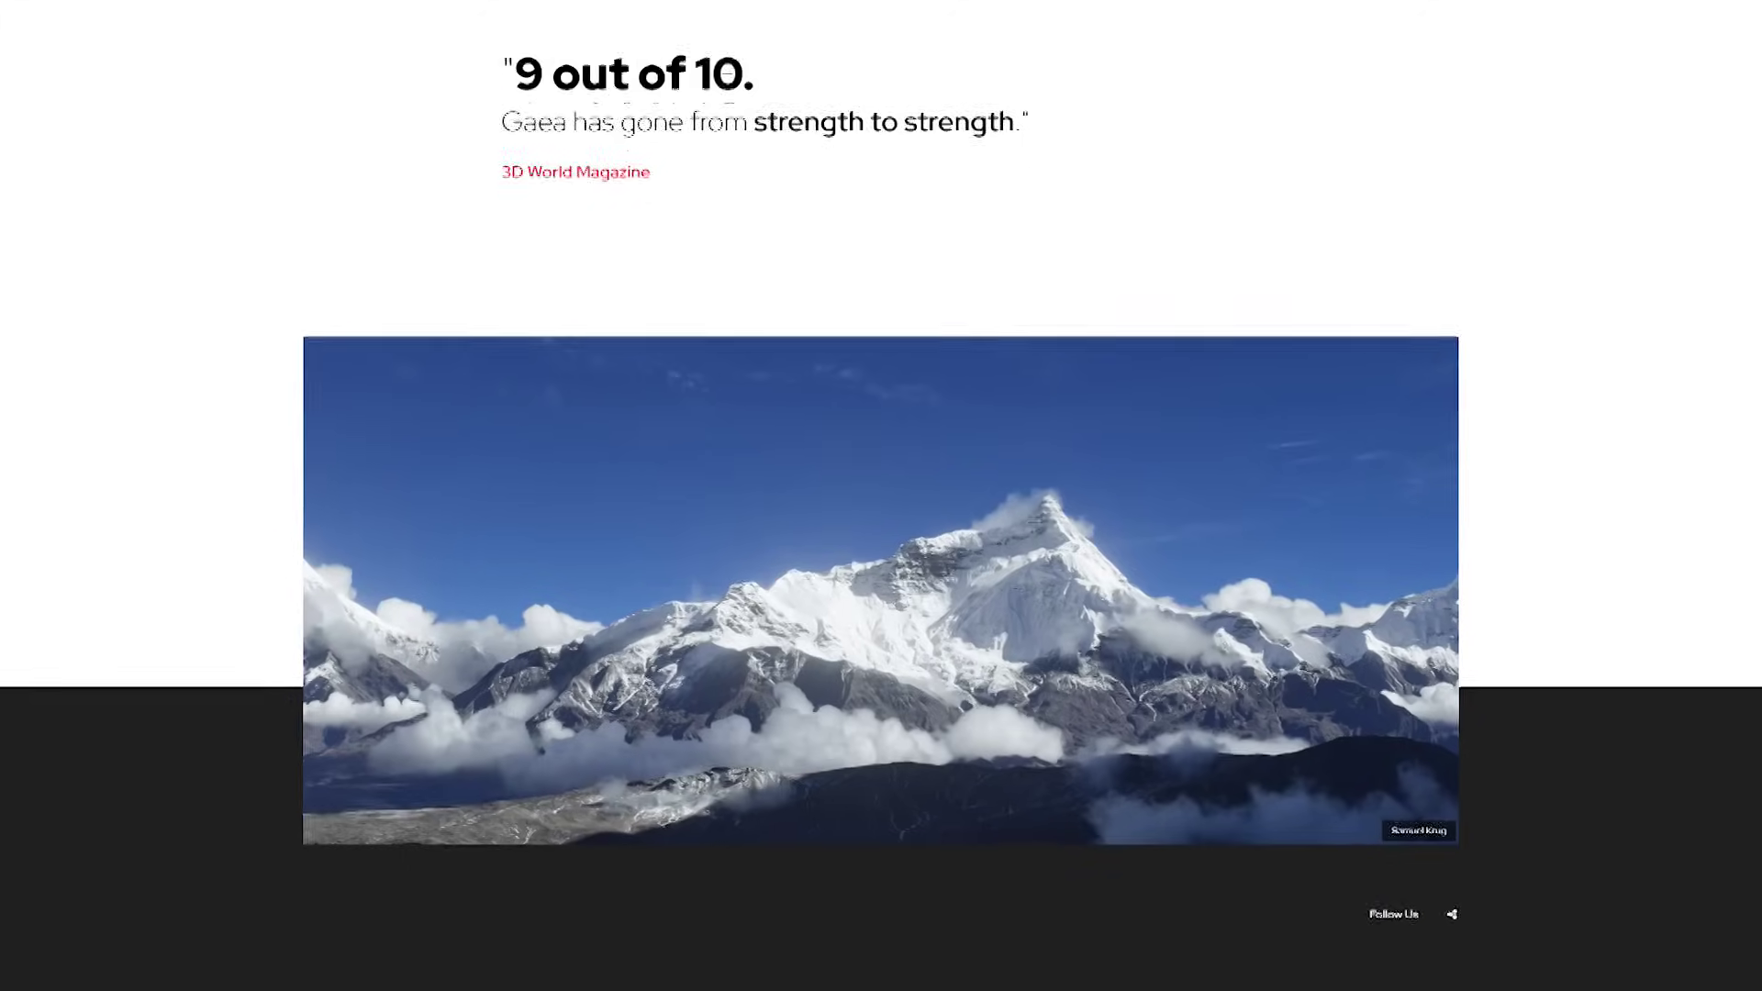
In Gaea, move the lower SatMaps node directly beneath the other one and draw a link from the upper SatMaps output
scroll(881, 495, down, 10)
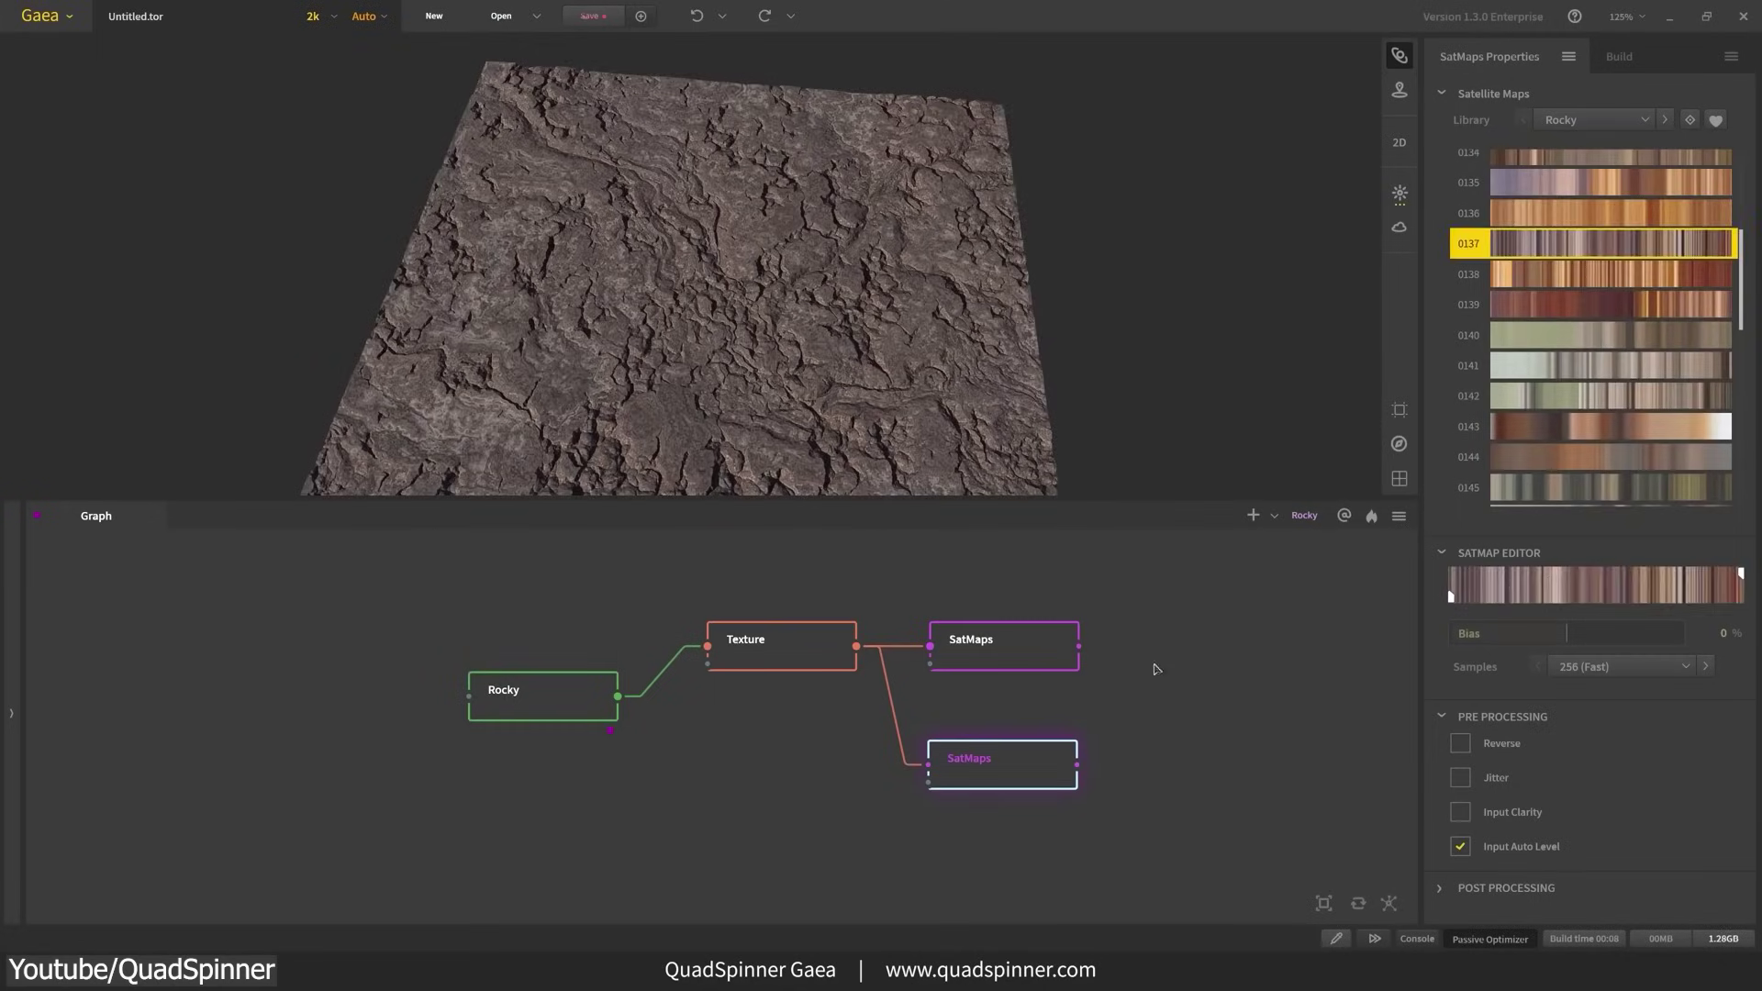
drag(1014, 783, 1016, 715)
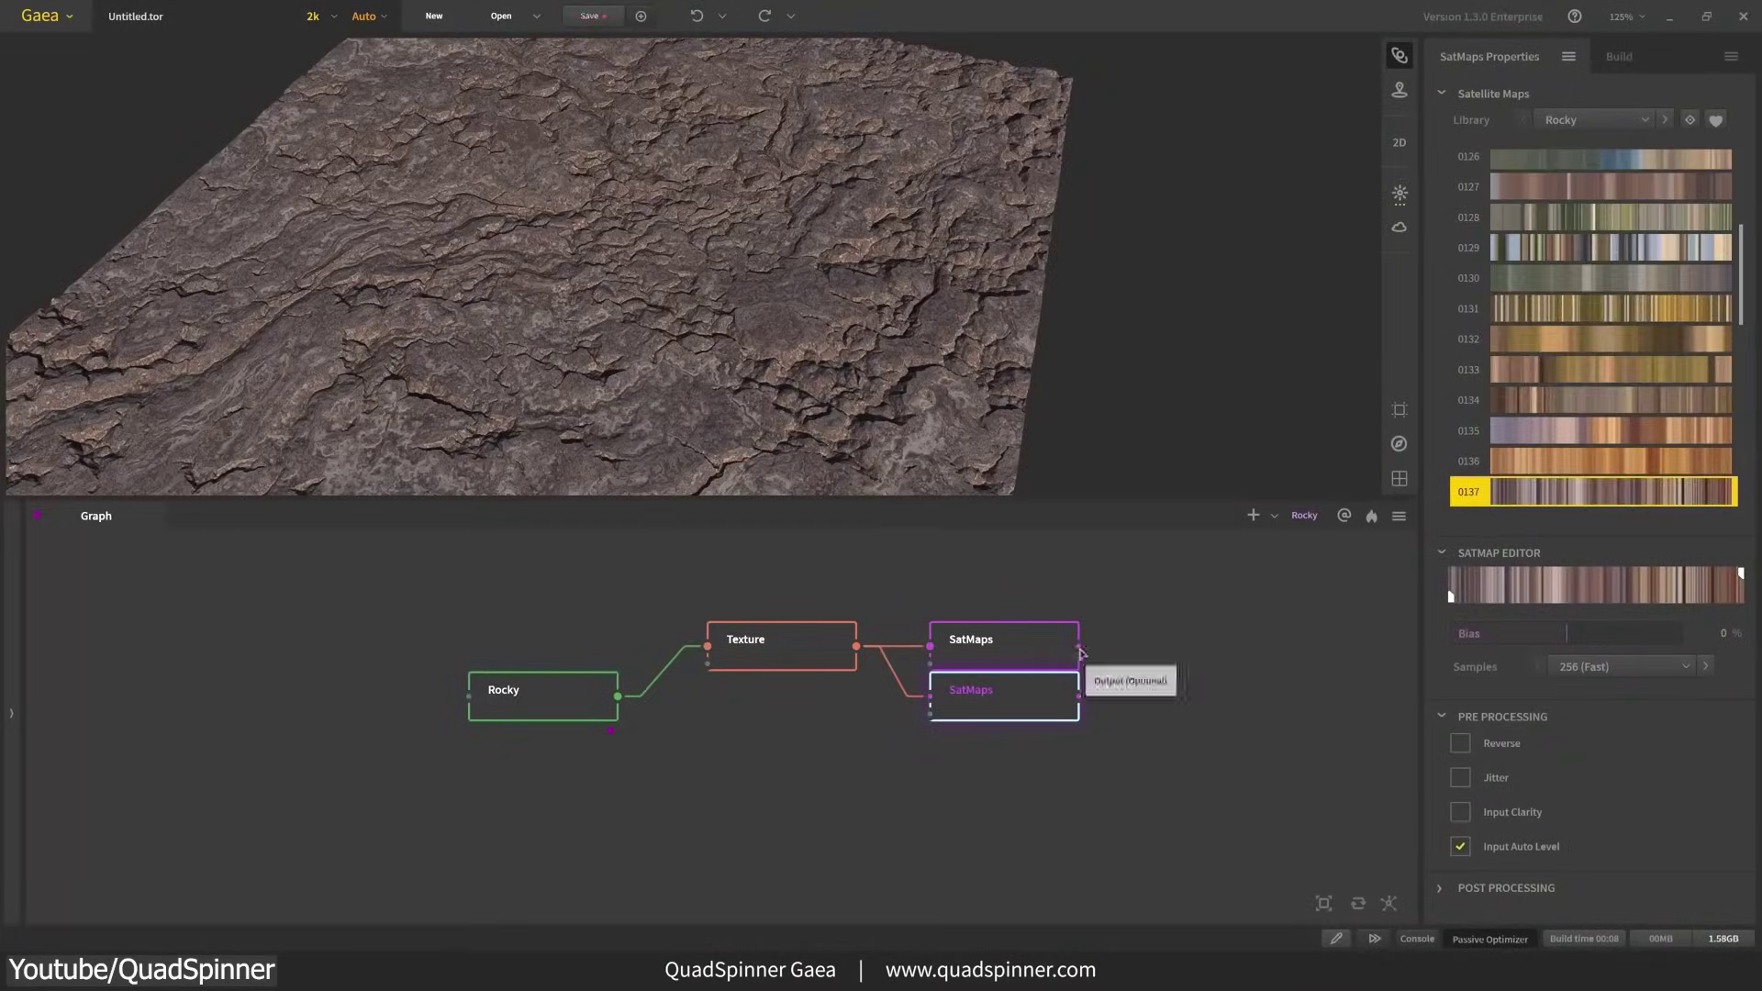
drag(1080, 651, 1190, 686)
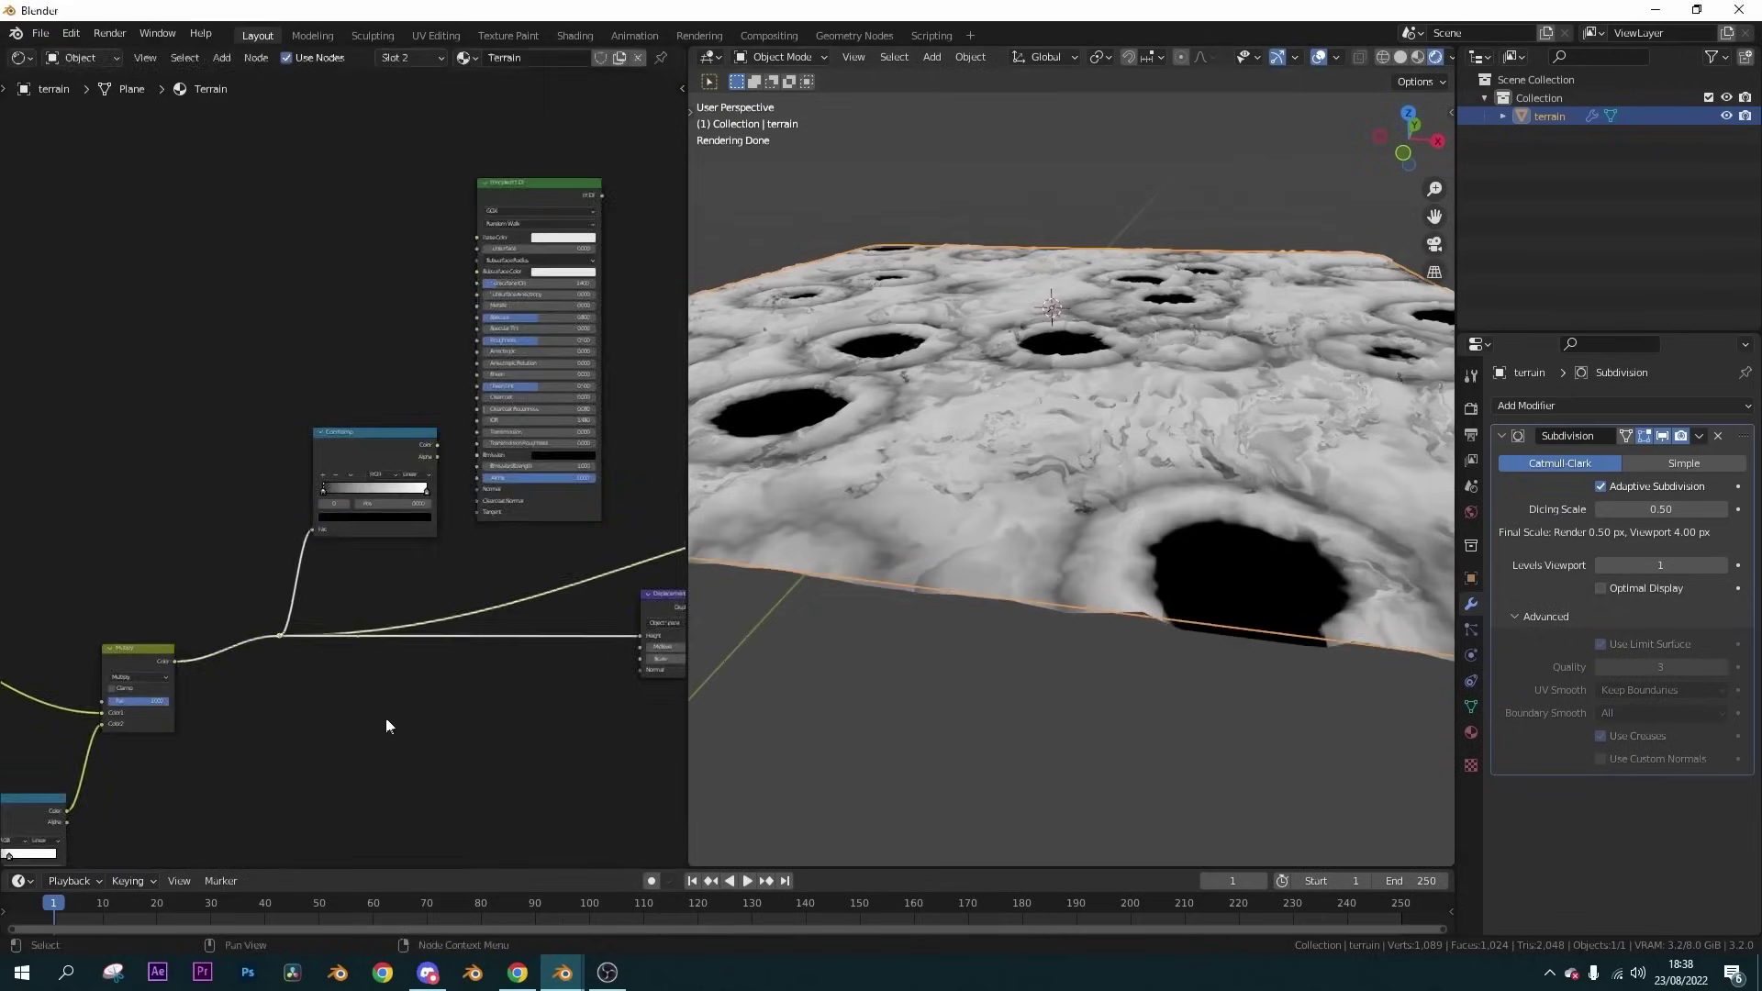
In Blender, move the terrain ColorRamp's dark blue and cream stops inward to tighten the colour transition
scroll(386, 719, up, 5)
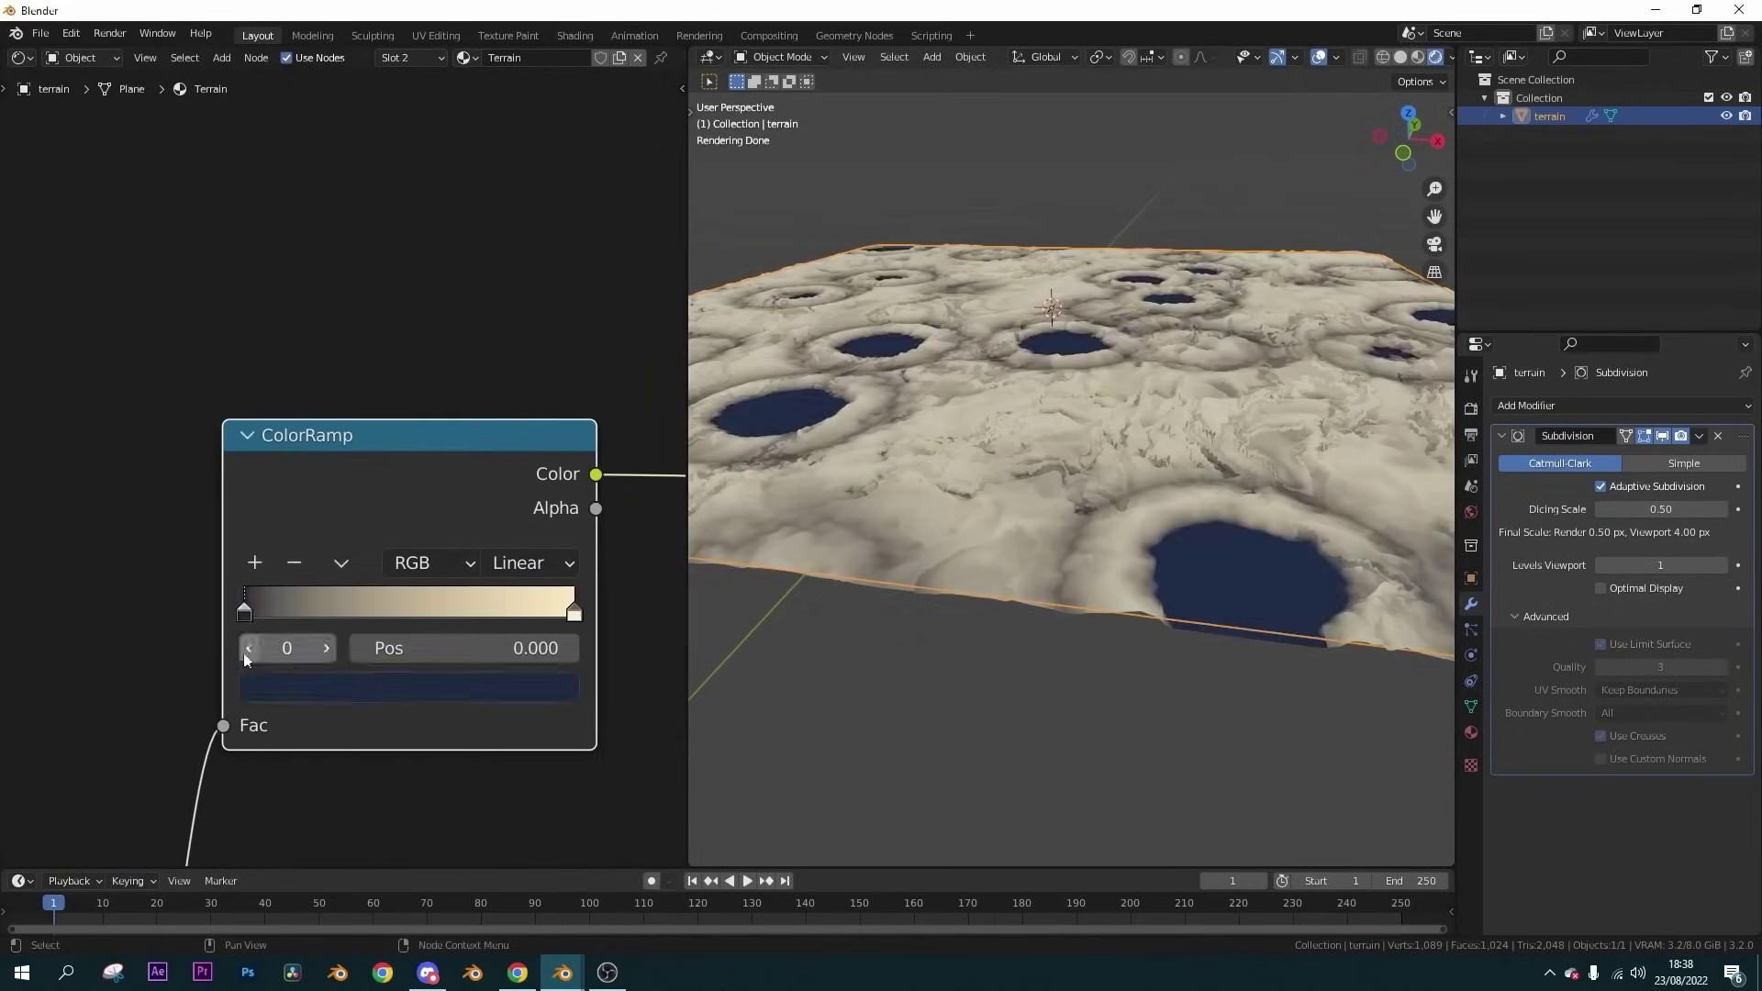
drag(244, 611, 281, 606)
drag(575, 611, 511, 602)
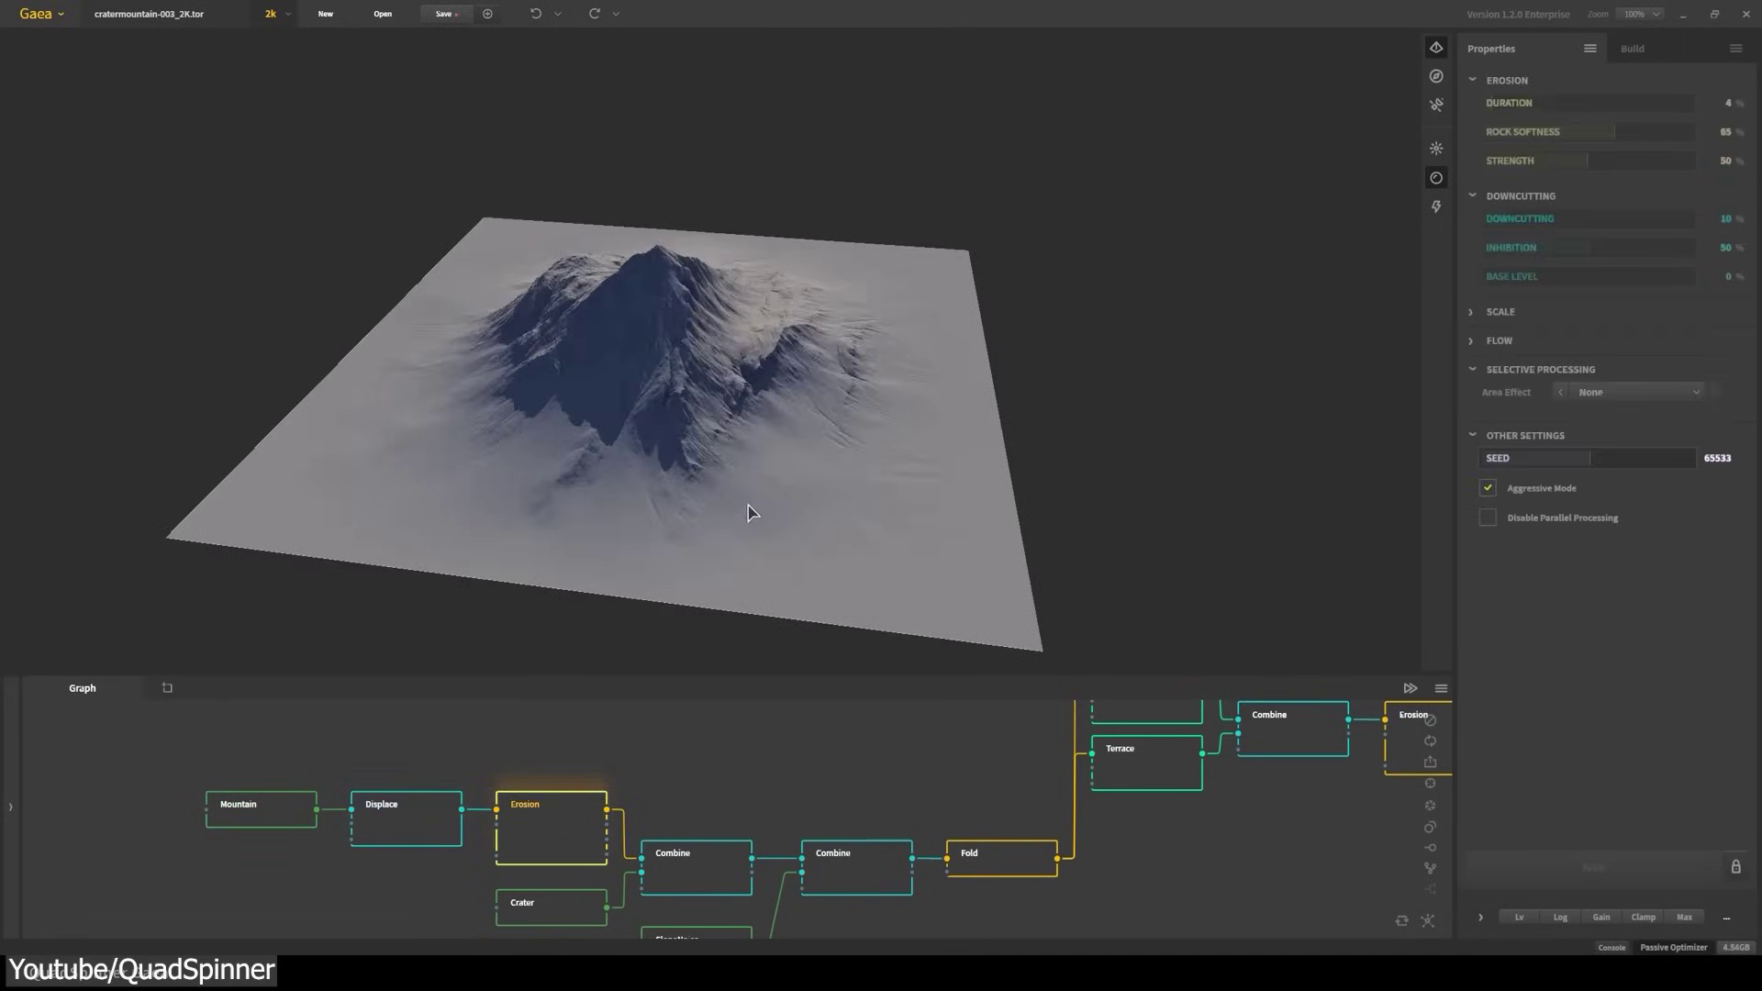
In Gaea, examine the crater mountain's Combine node fed by Erosion and Crater, and the RockNoise node in the Biomes graph
mouse_move(748, 512)
mouse_down()
mouse_move(472, 512)
mouse_move(688, 503)
mouse_up()
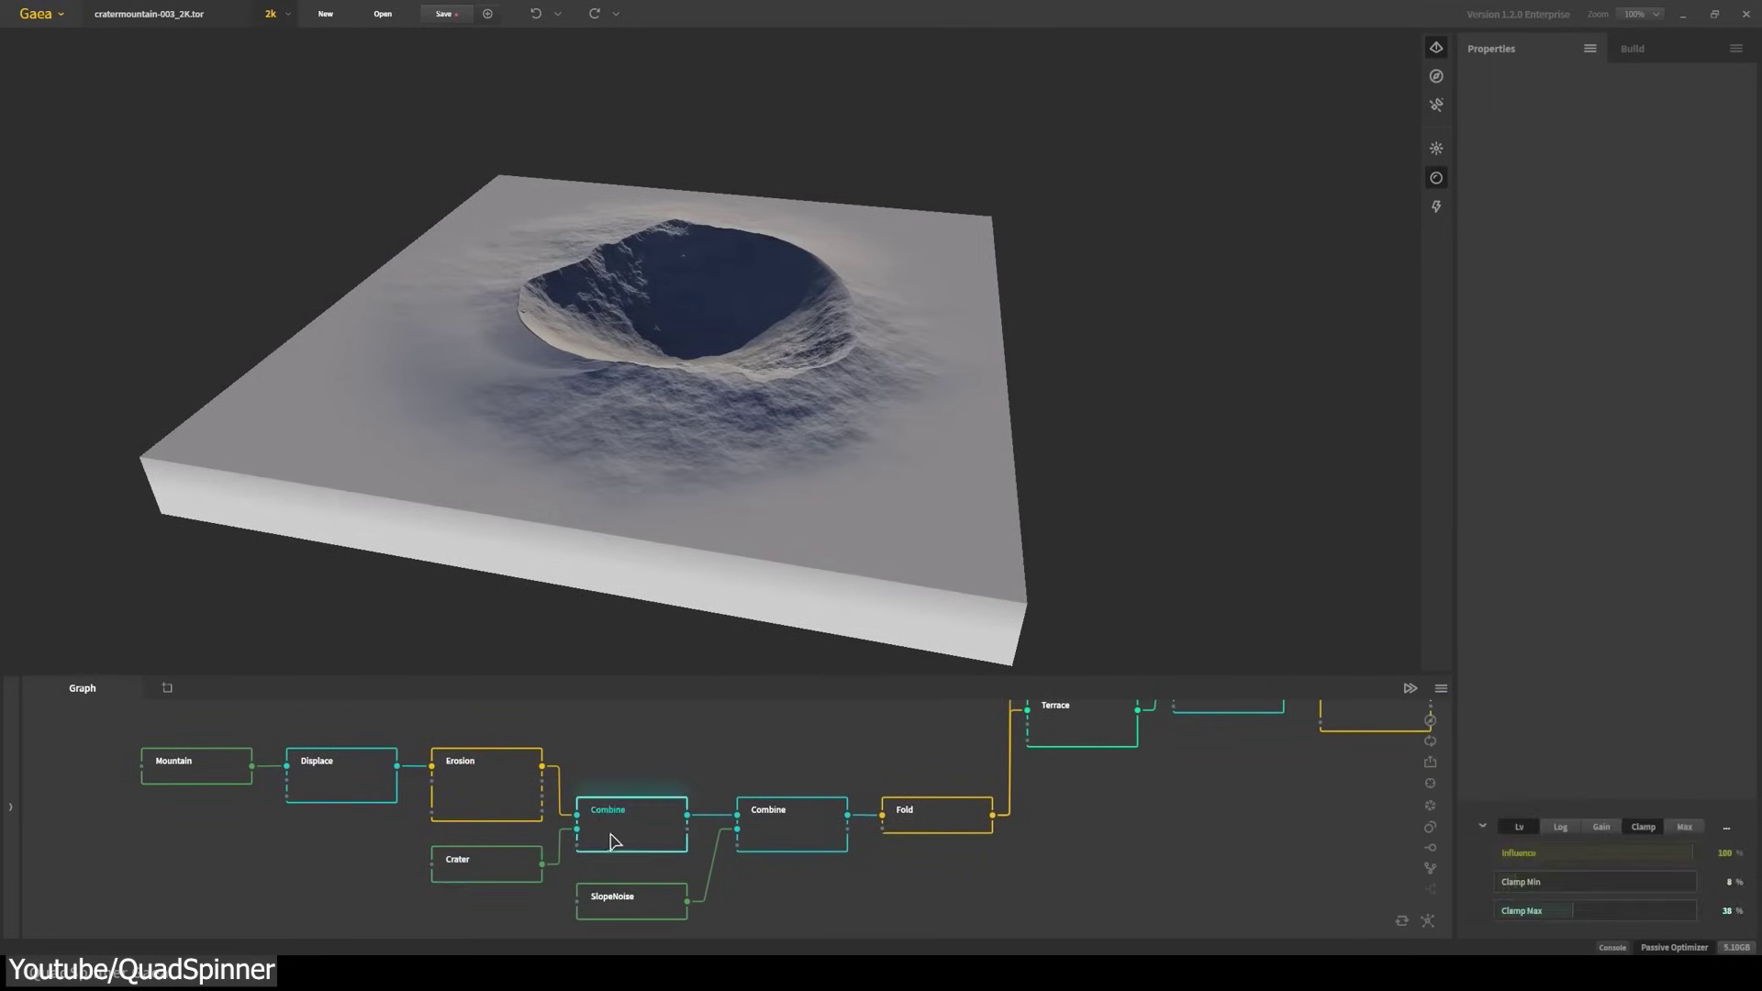
click(613, 842)
scroll(730, 560, up, 5)
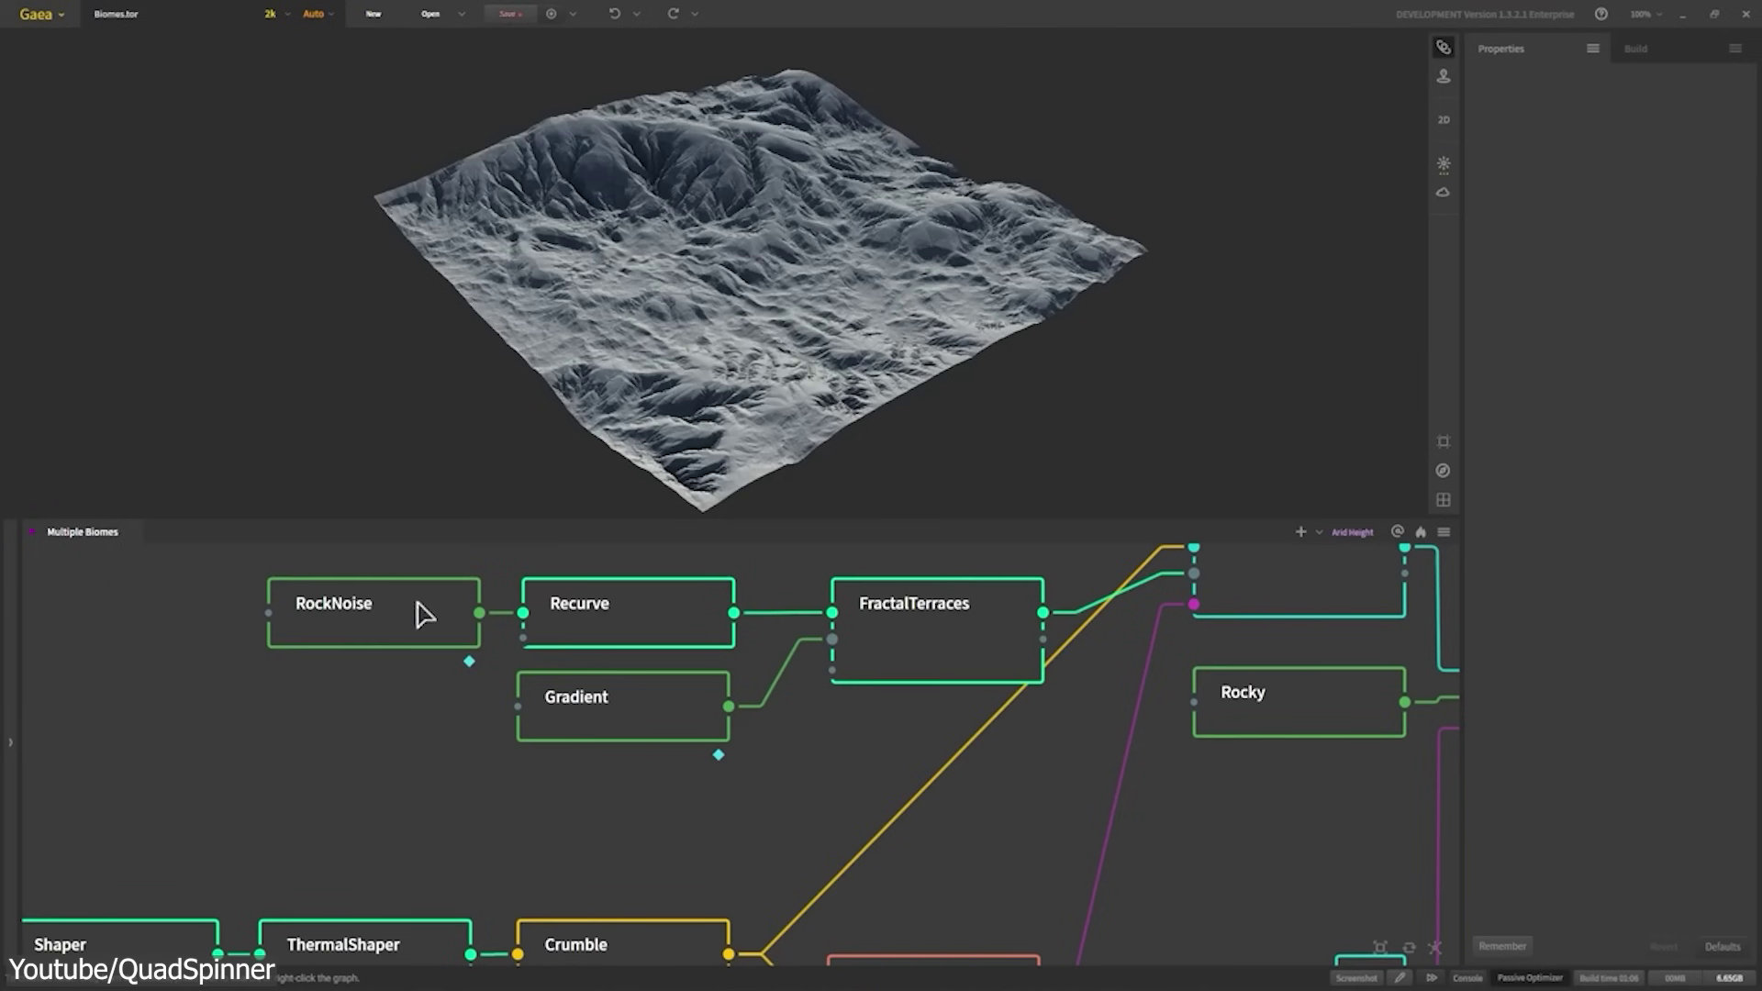
click(423, 614)
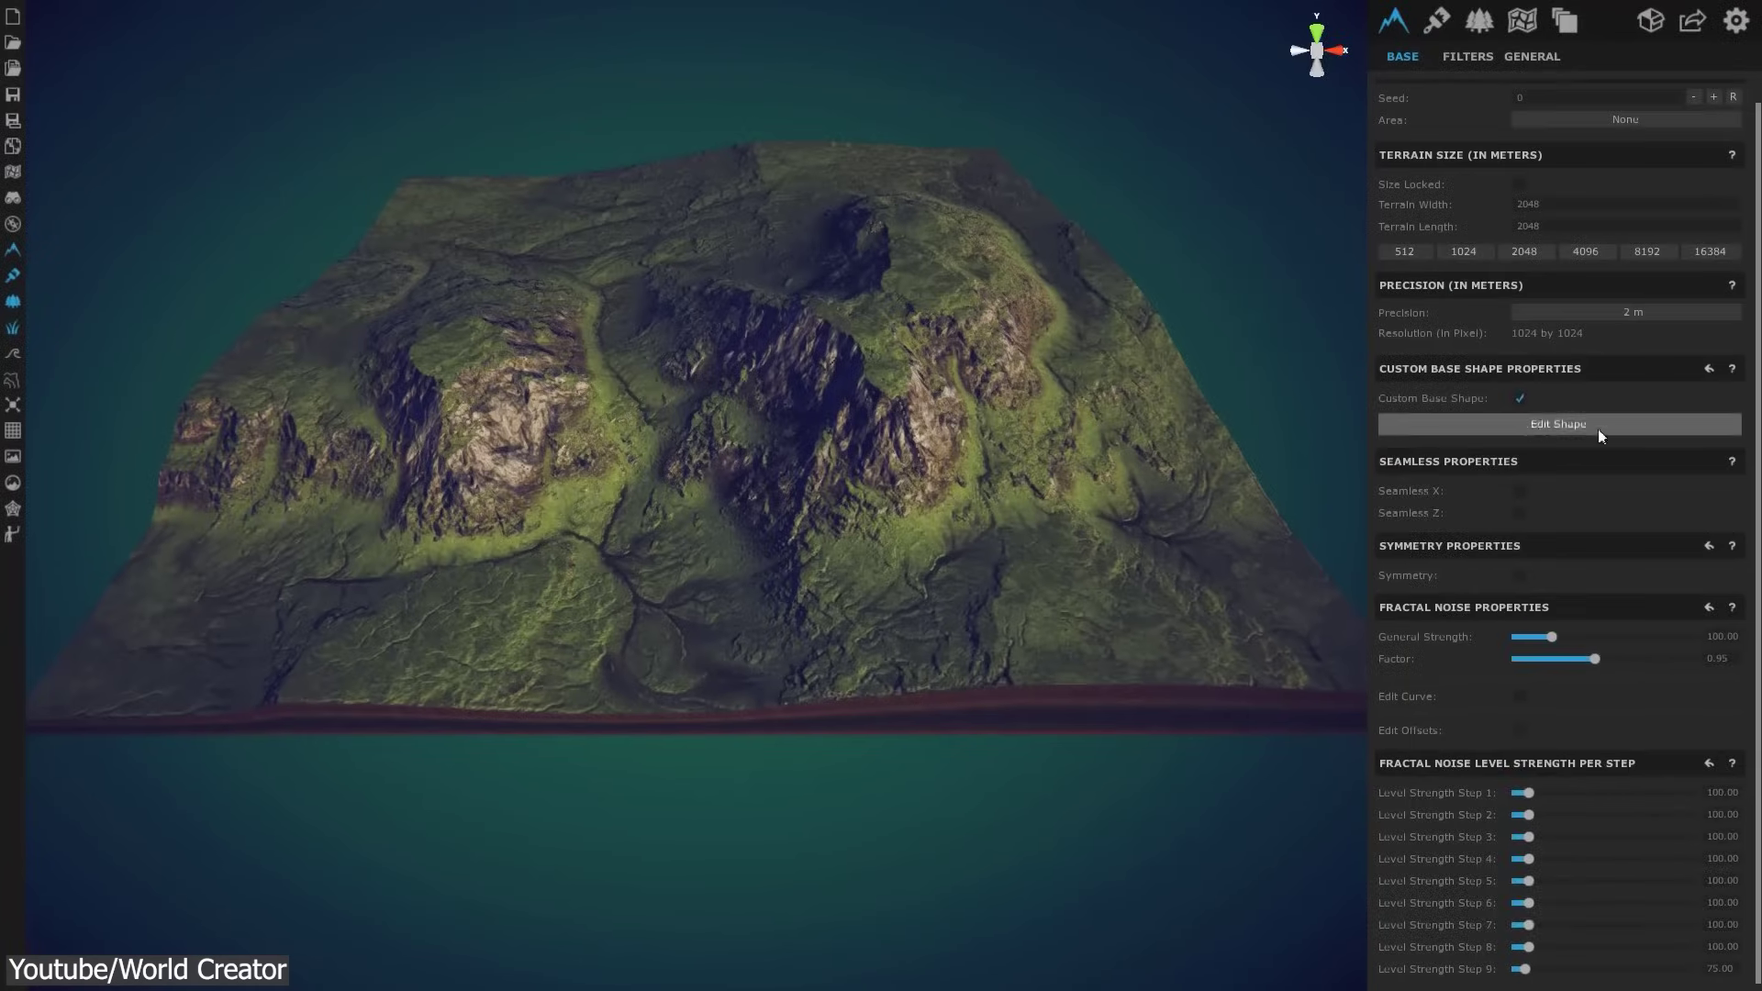
In World Creator, edit the custom base shape and move its control points to reshape the terrain
click(1518, 425)
click(1081, 313)
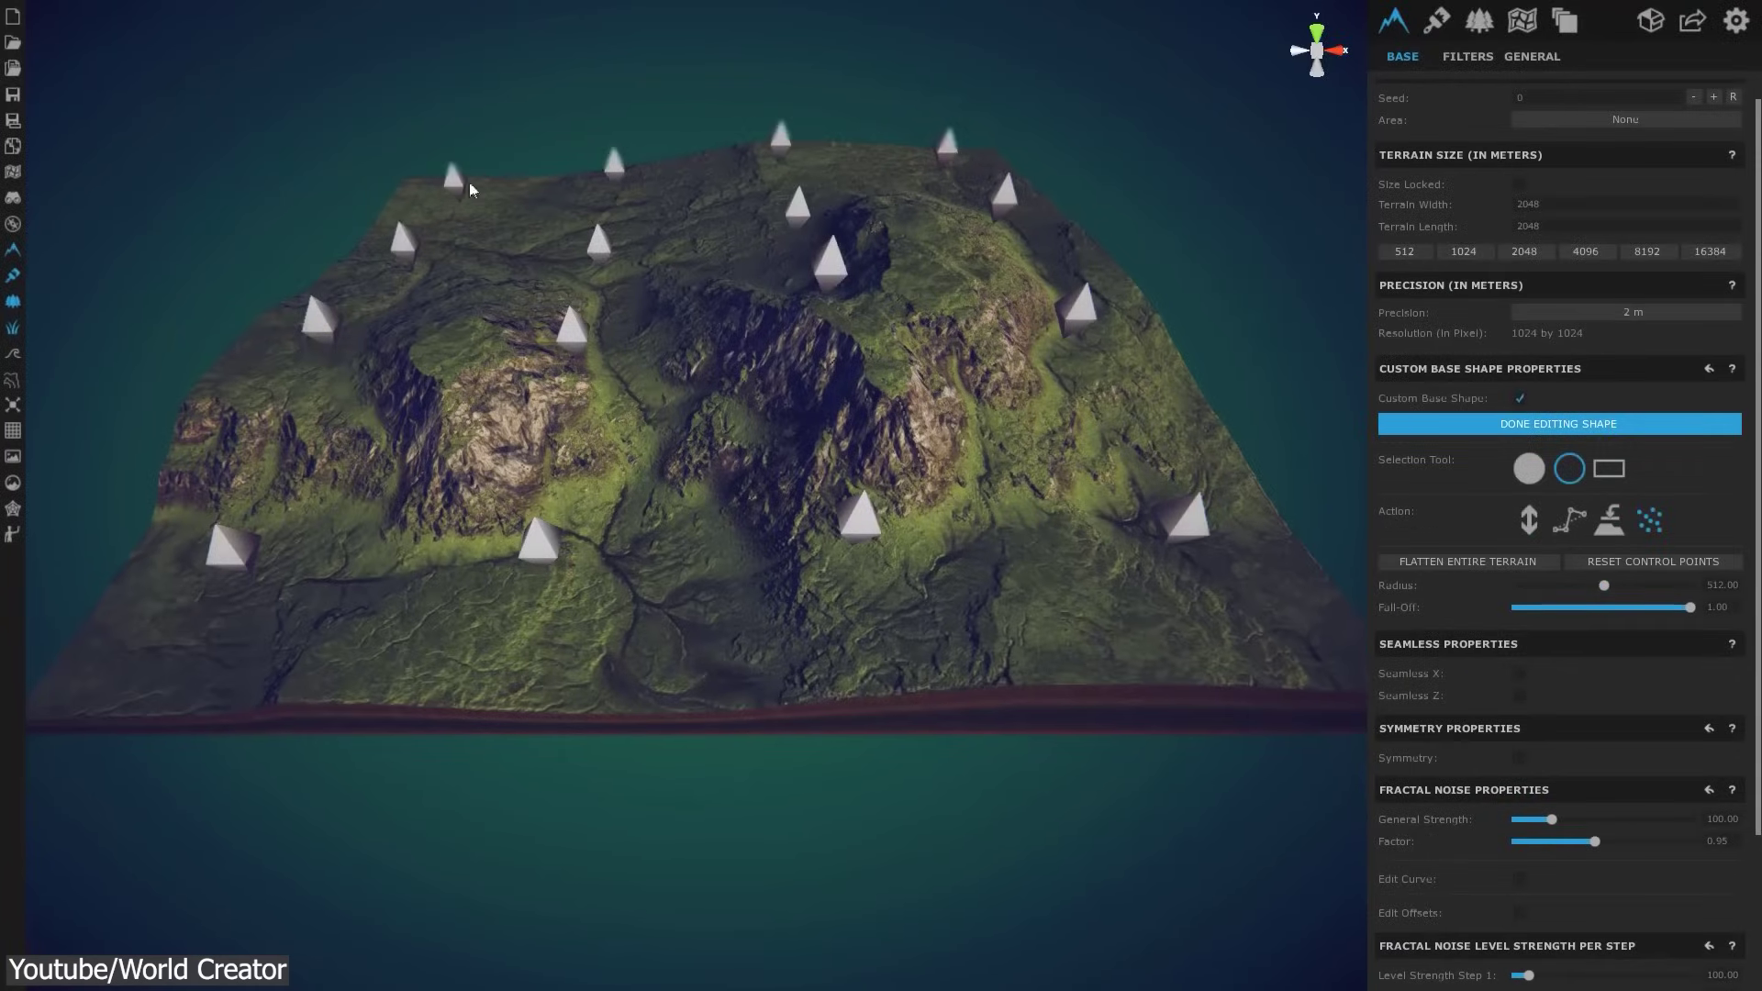
drag(571, 326, 551, 188)
drag(862, 498, 855, 537)
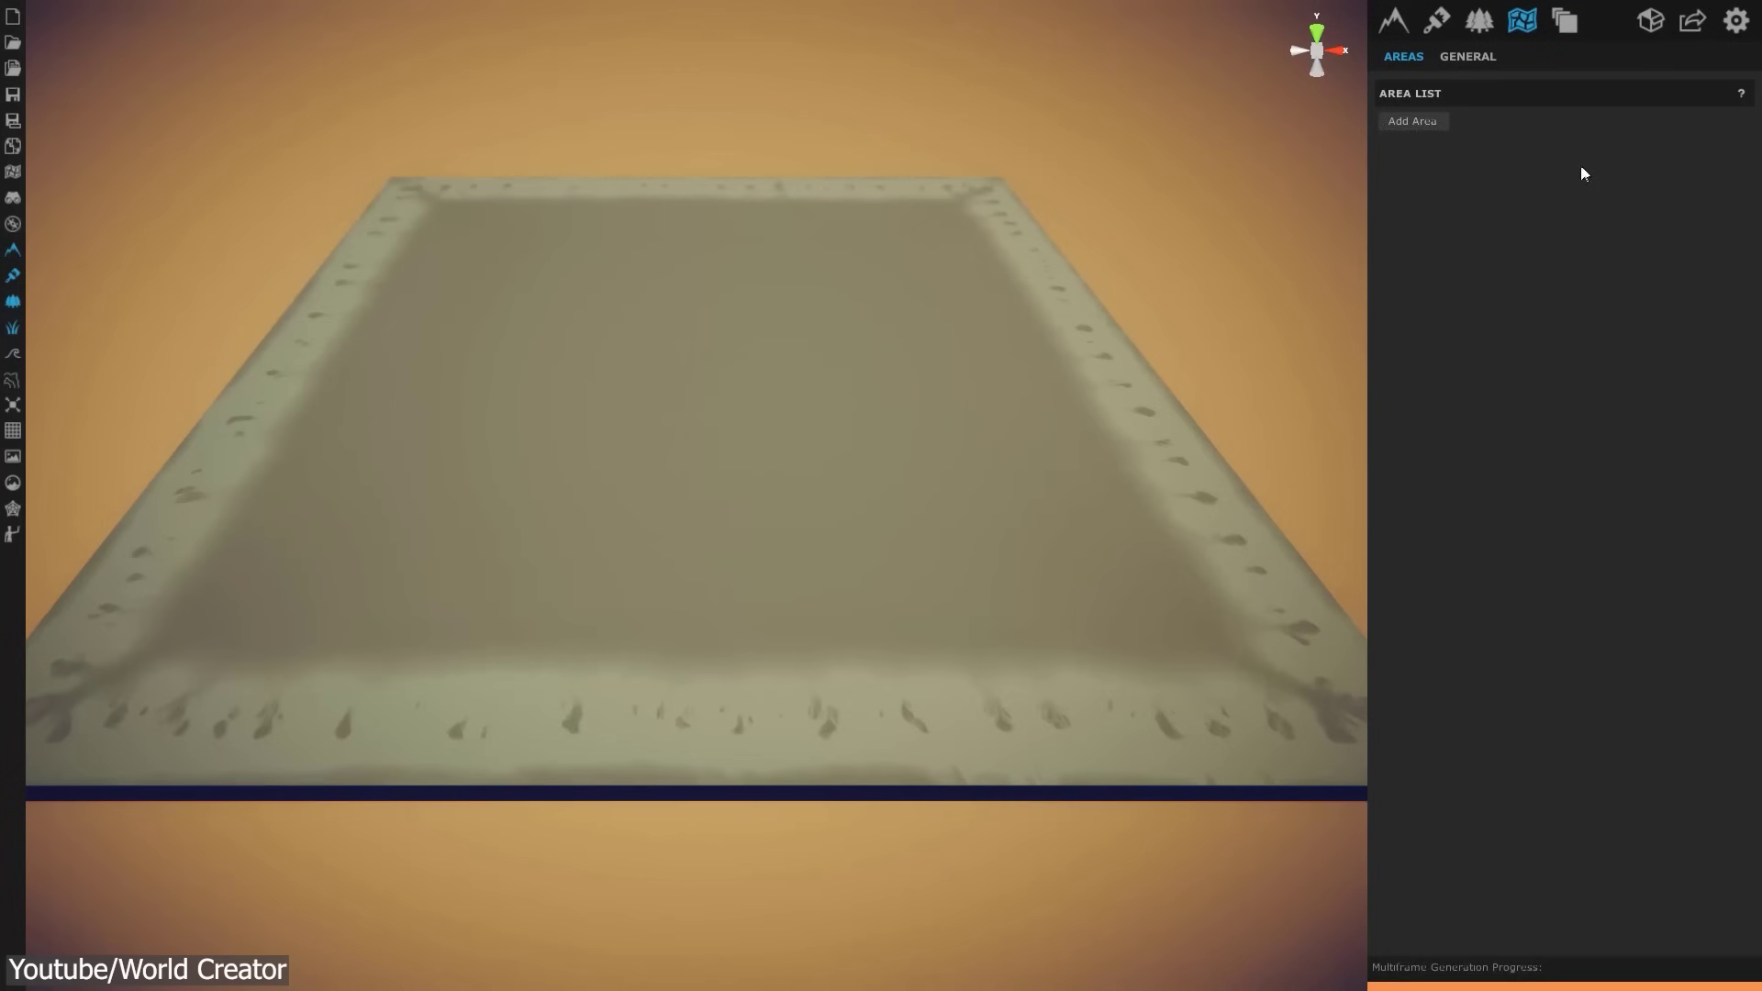
Add an area, load a height map into it, and reposition the area on the flat terrain
click(1411, 121)
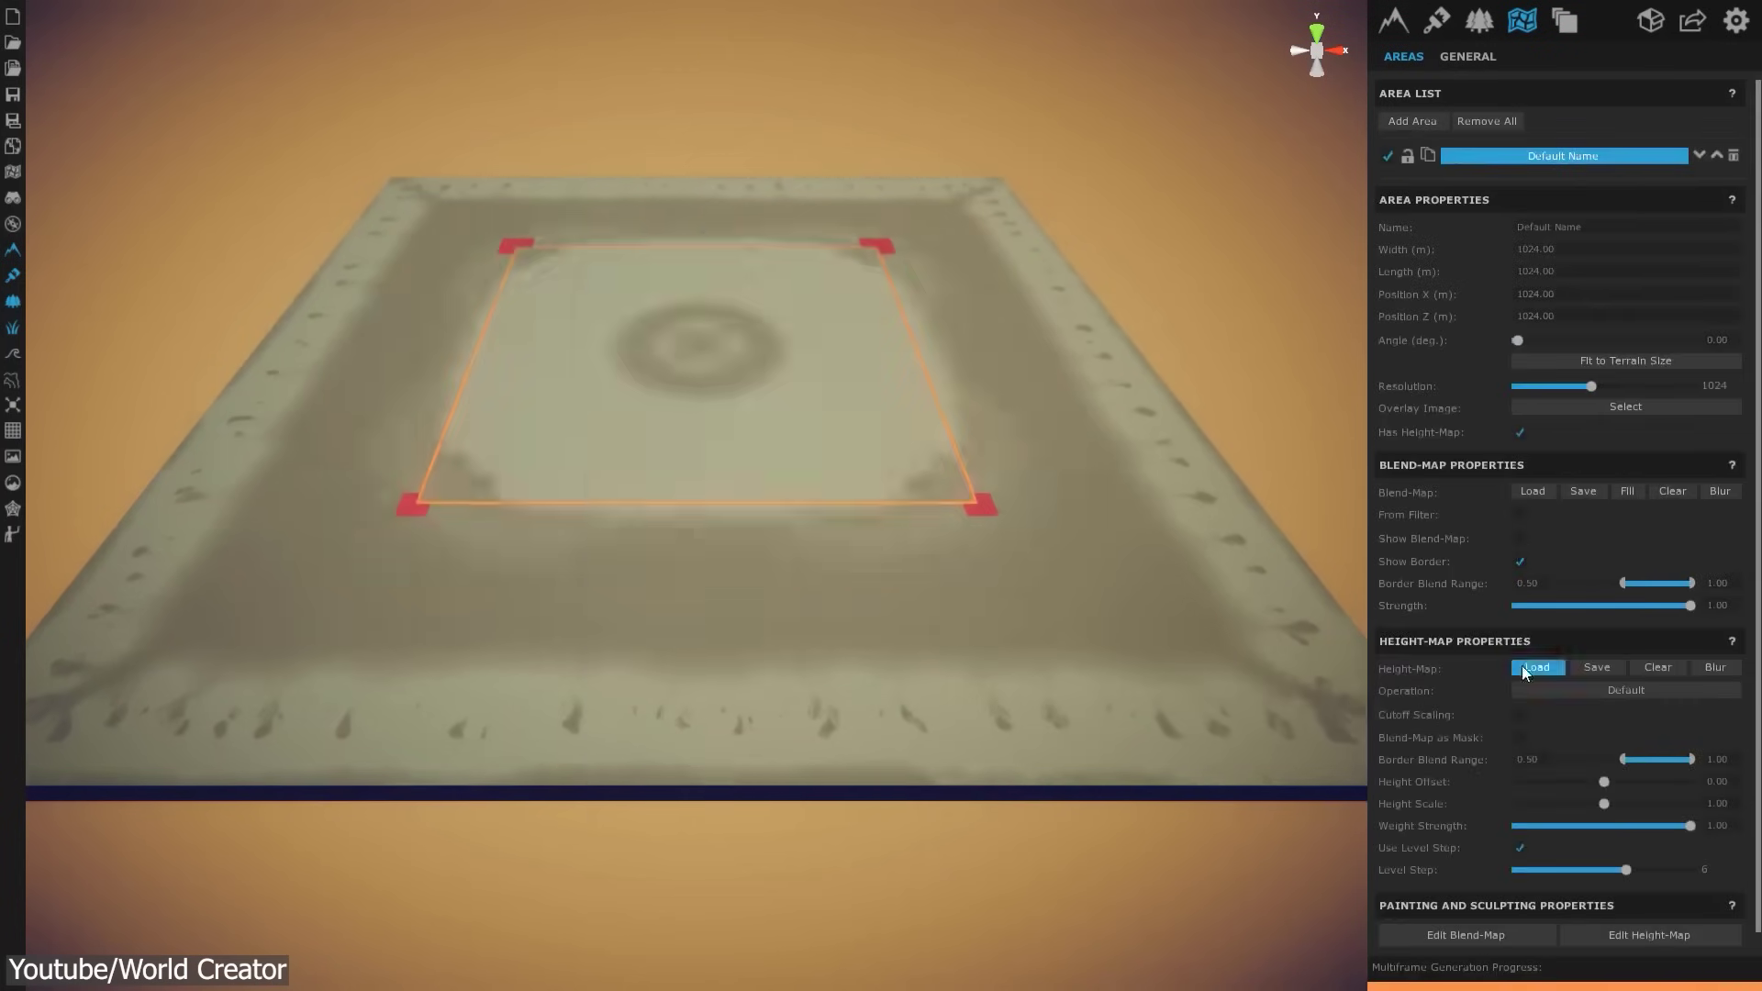
click(1525, 668)
double_click(762, 356)
click(955, 630)
drag(867, 479, 826, 516)
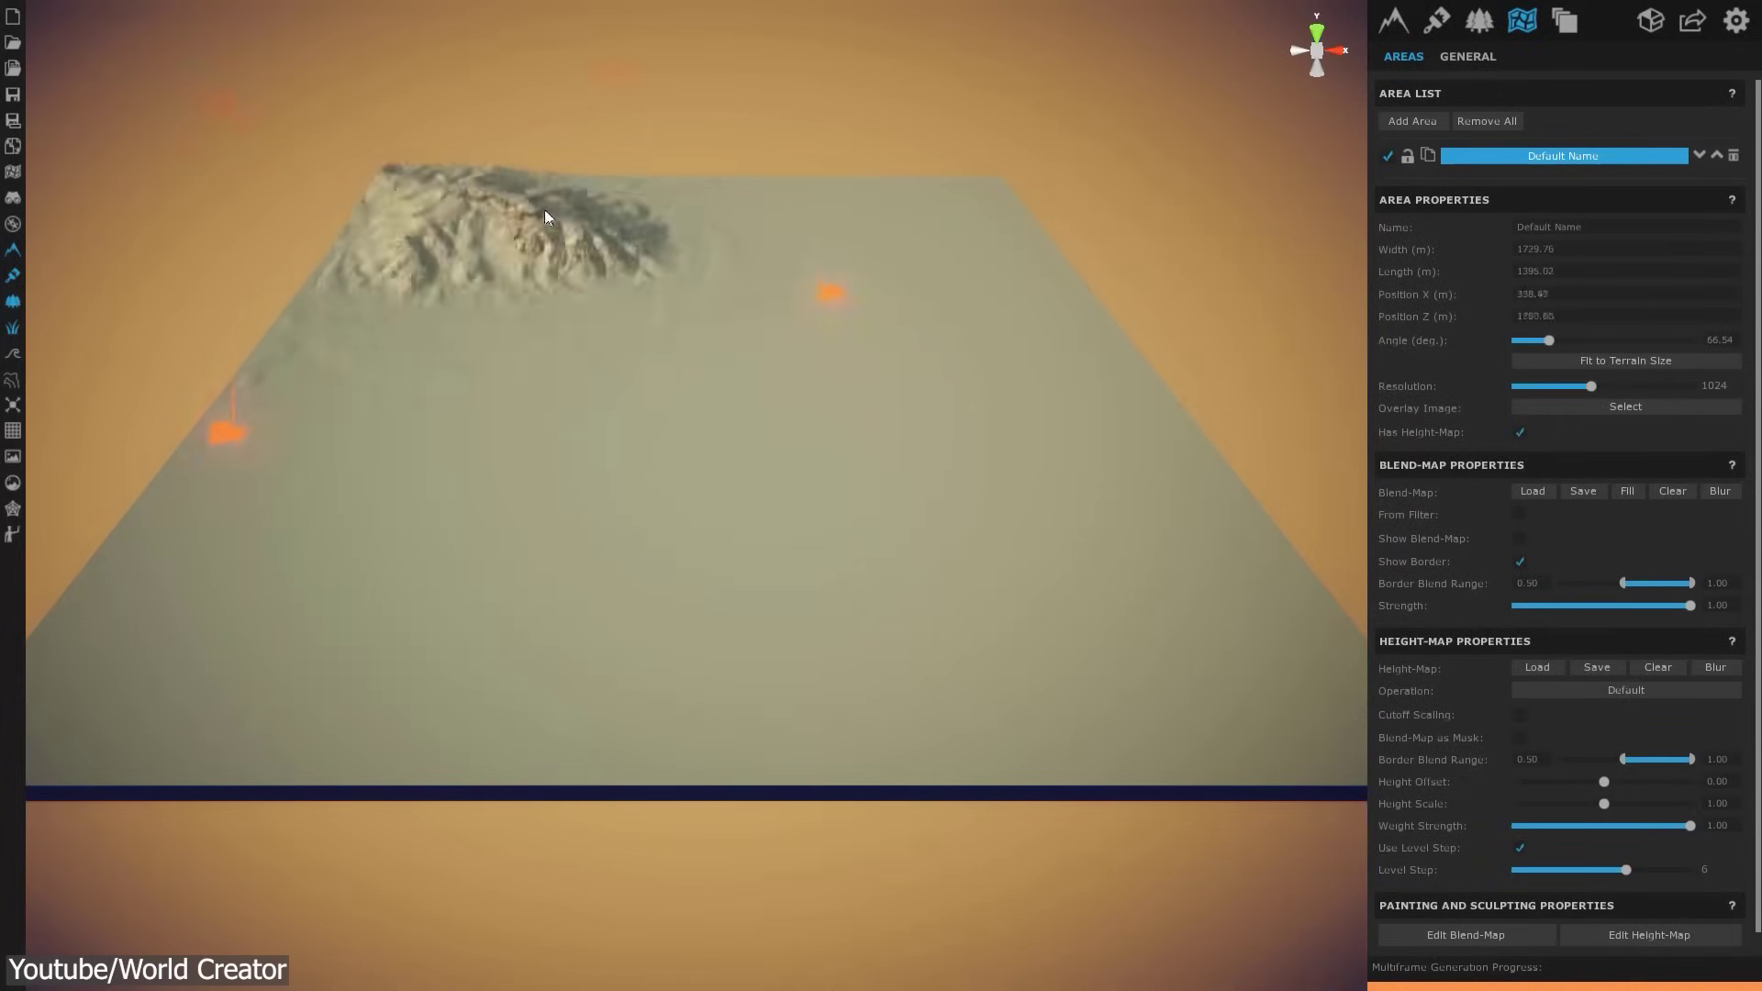
Set the area's height scale to 2.79 and height-map operation to Max, and shift the area across the terrain
drag(1606, 803, 1622, 802)
click(1626, 690)
click(1624, 694)
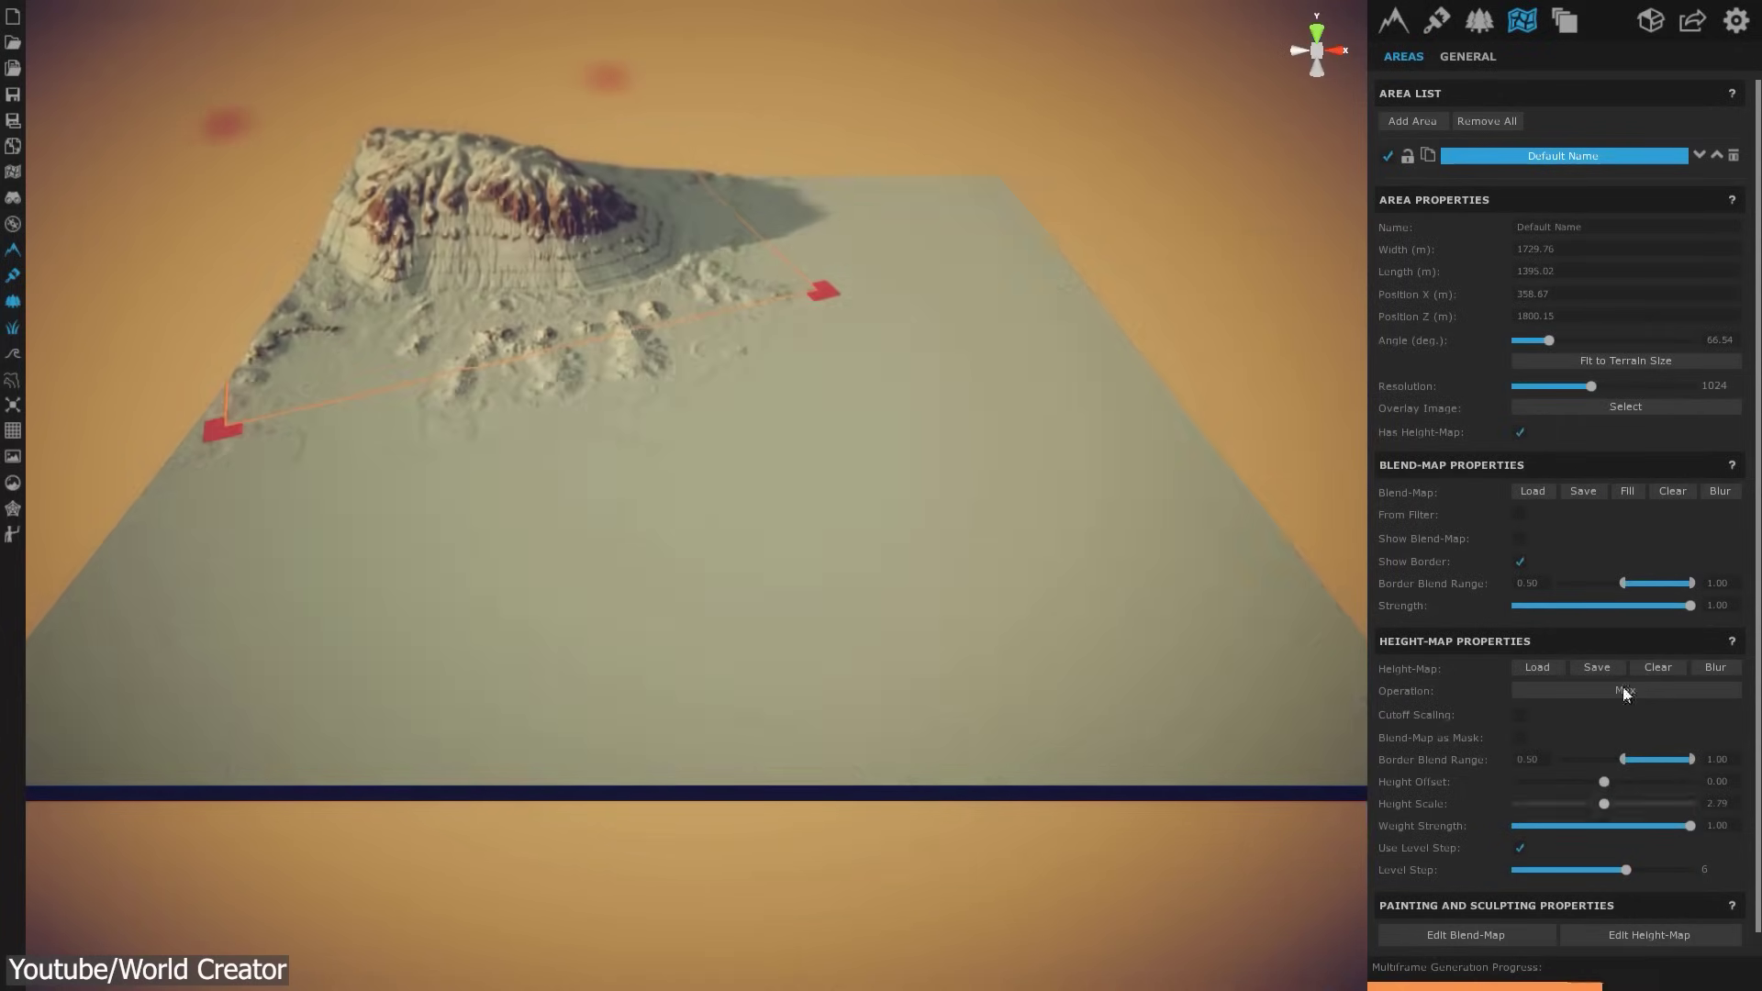
drag(496, 262, 584, 267)
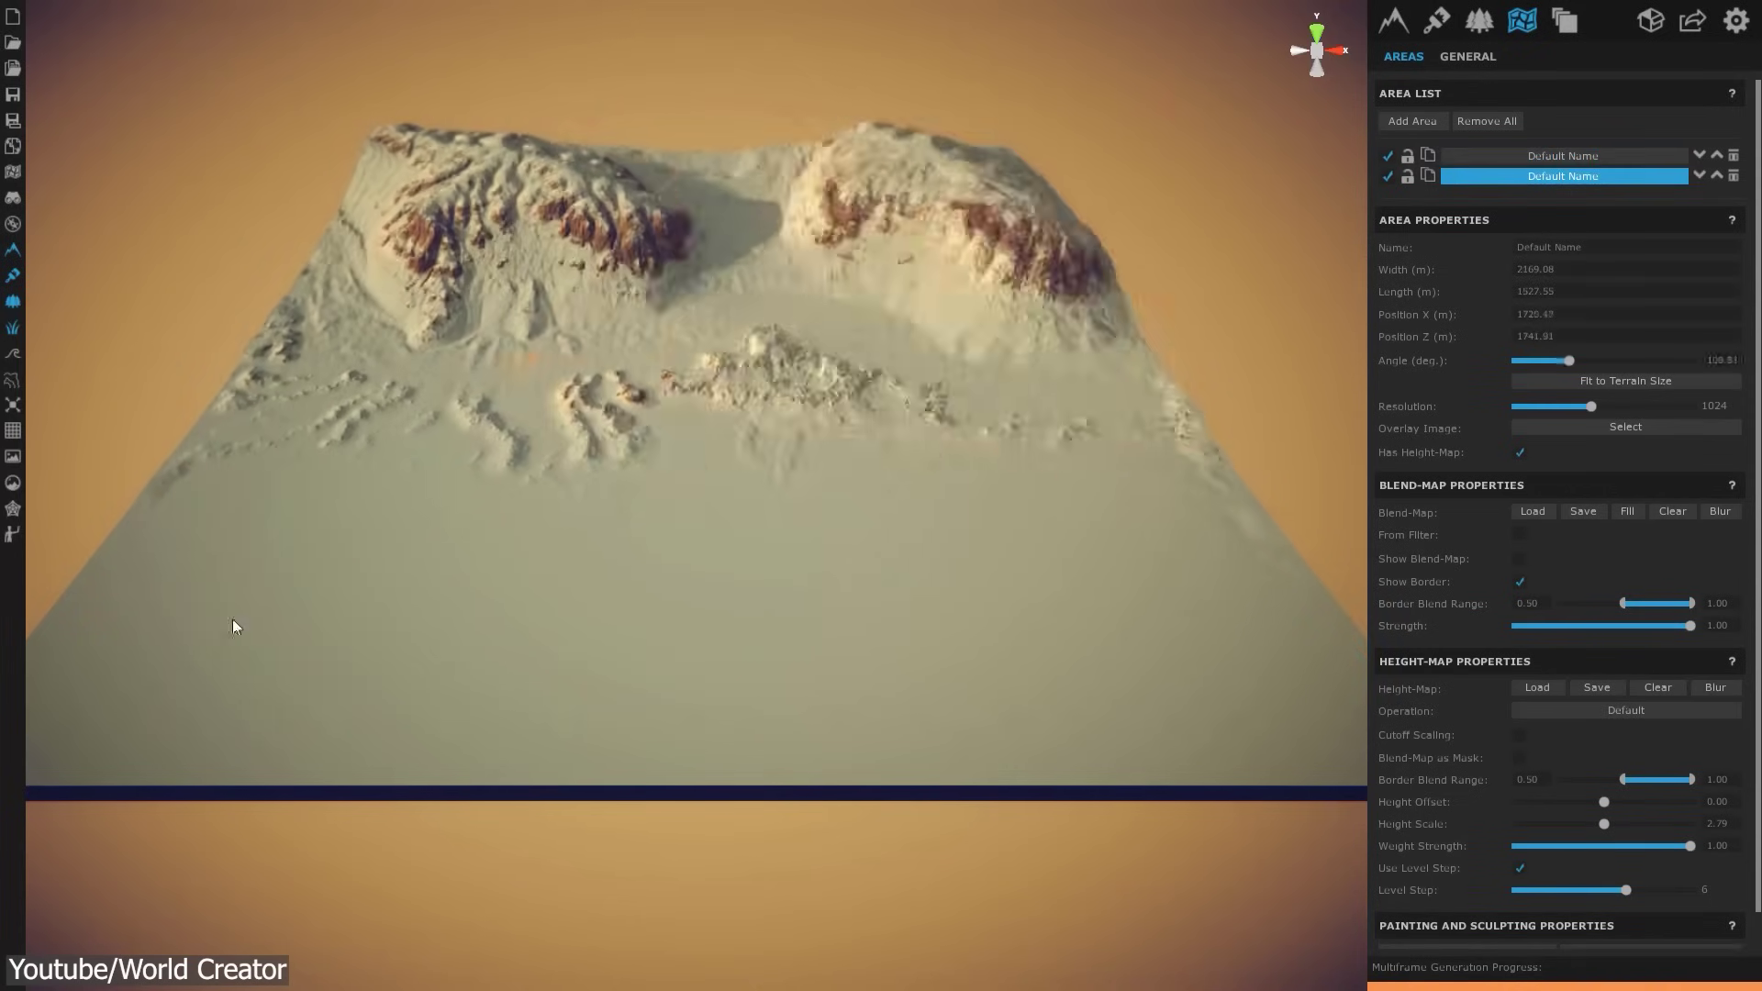
Reposition the second area toward the terrain's front, raise its height scale and change its height-map operation
drag(234, 626, 539, 683)
drag(1606, 821, 1621, 831)
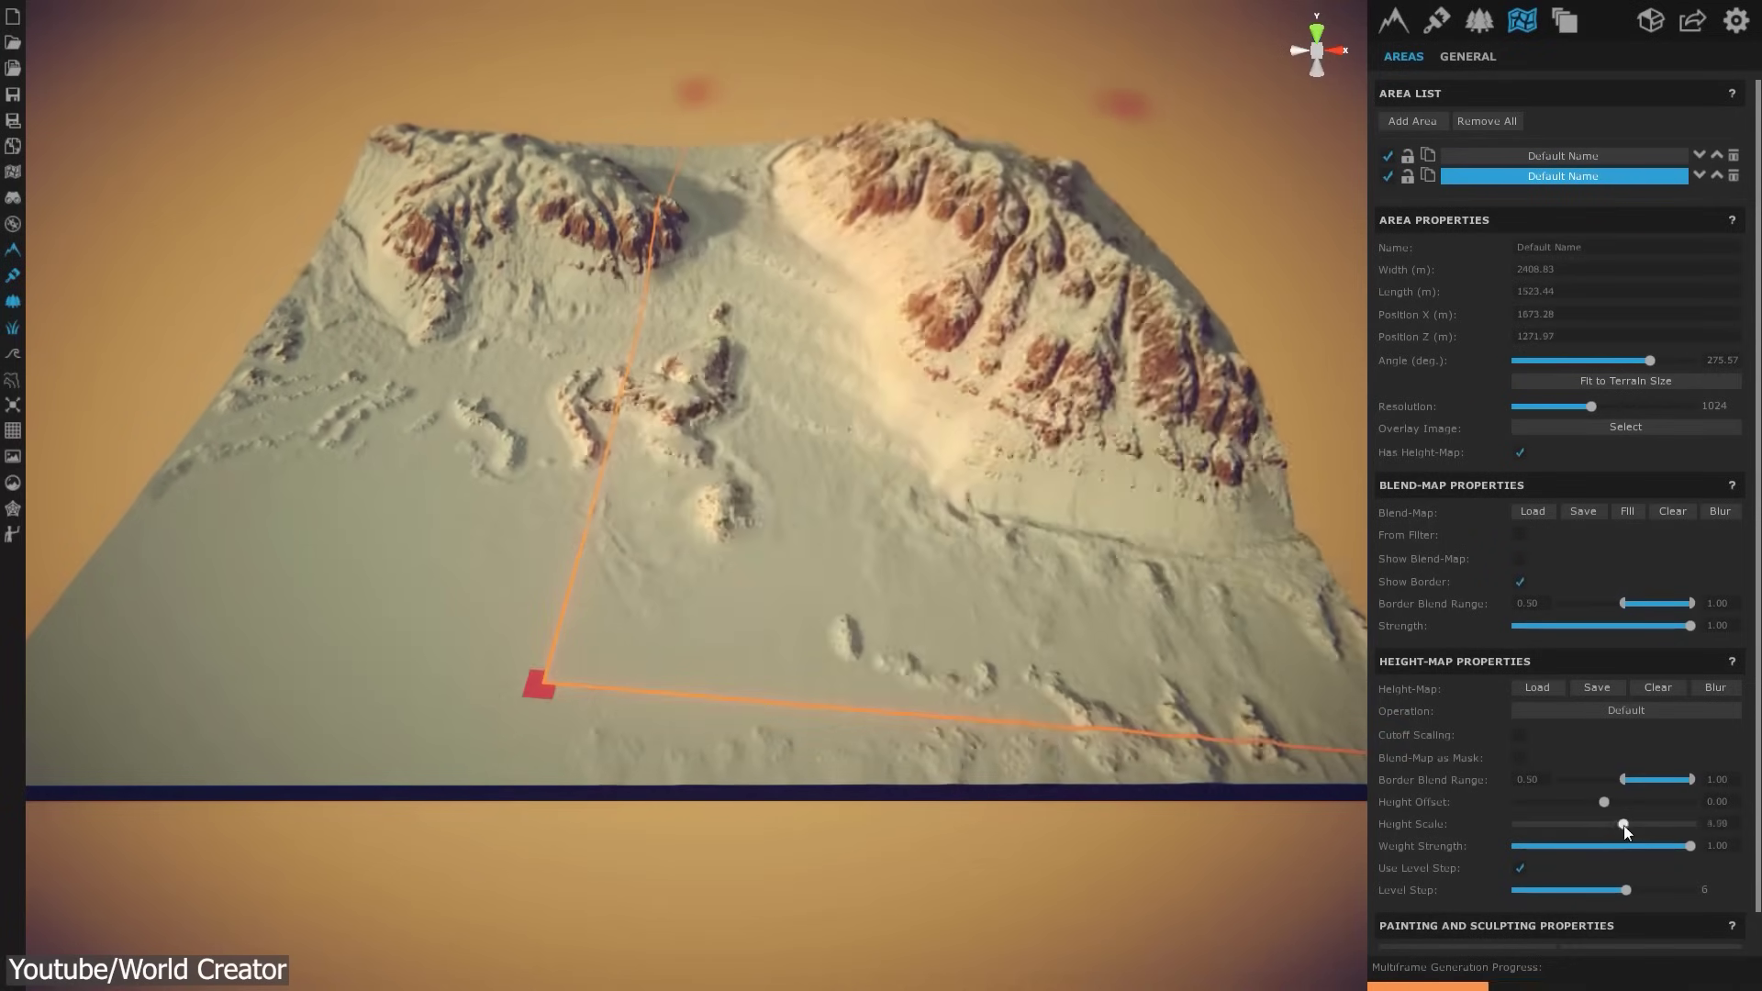
click(1617, 708)
click(1626, 855)
Duplicate the first area in the list and move the copy toward the front of the terrain
click(1587, 154)
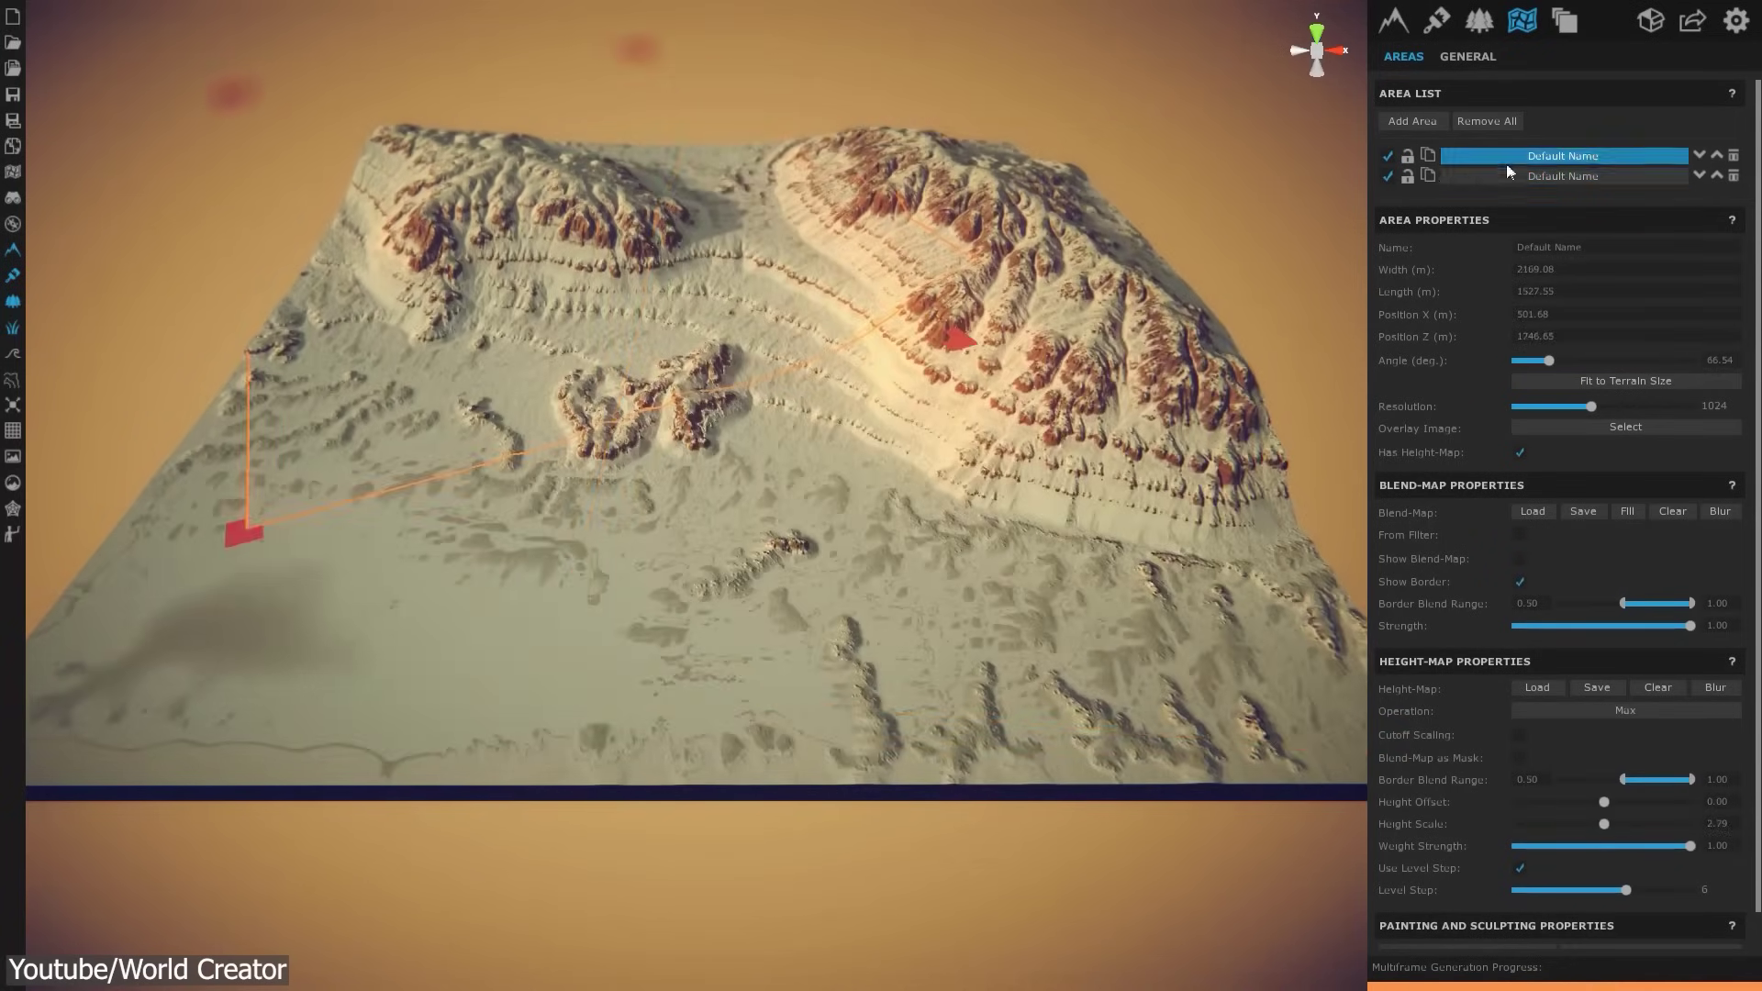
click(1428, 155)
drag(531, 185, 402, 730)
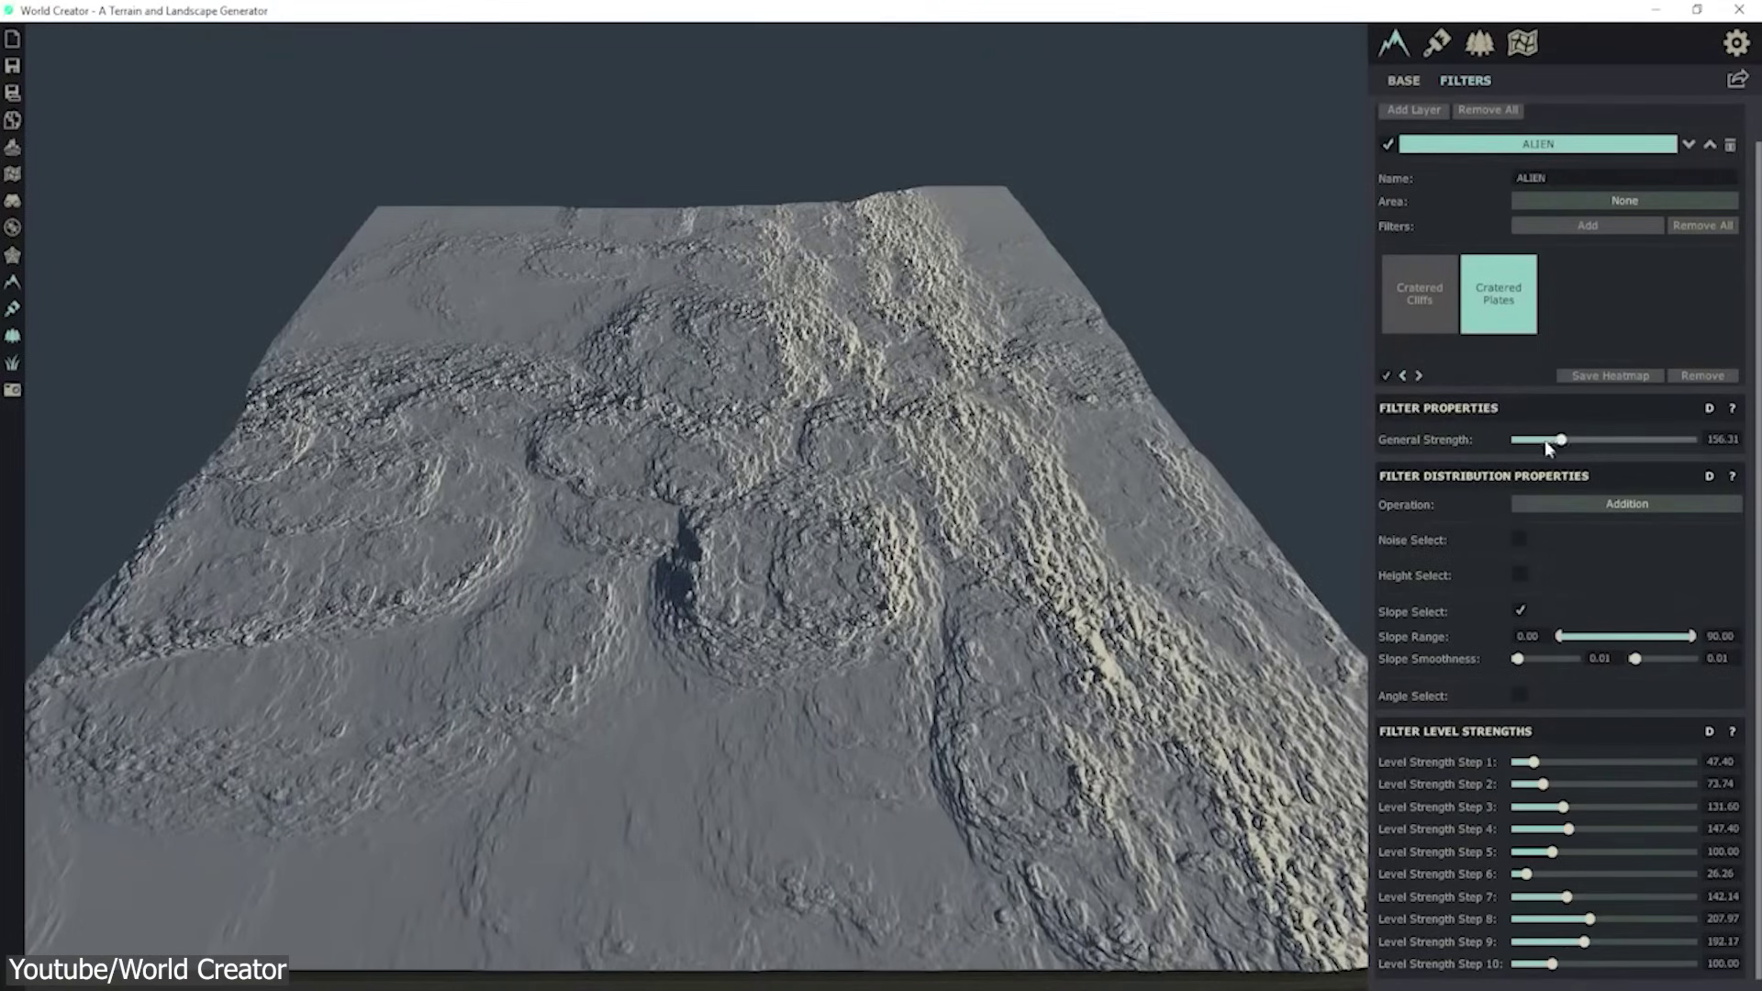
Raise the Cratered Plates filter's general strength, and set the Swirl filter's level strength step 6 to 100 and increase step 5
drag(1549, 447, 1632, 444)
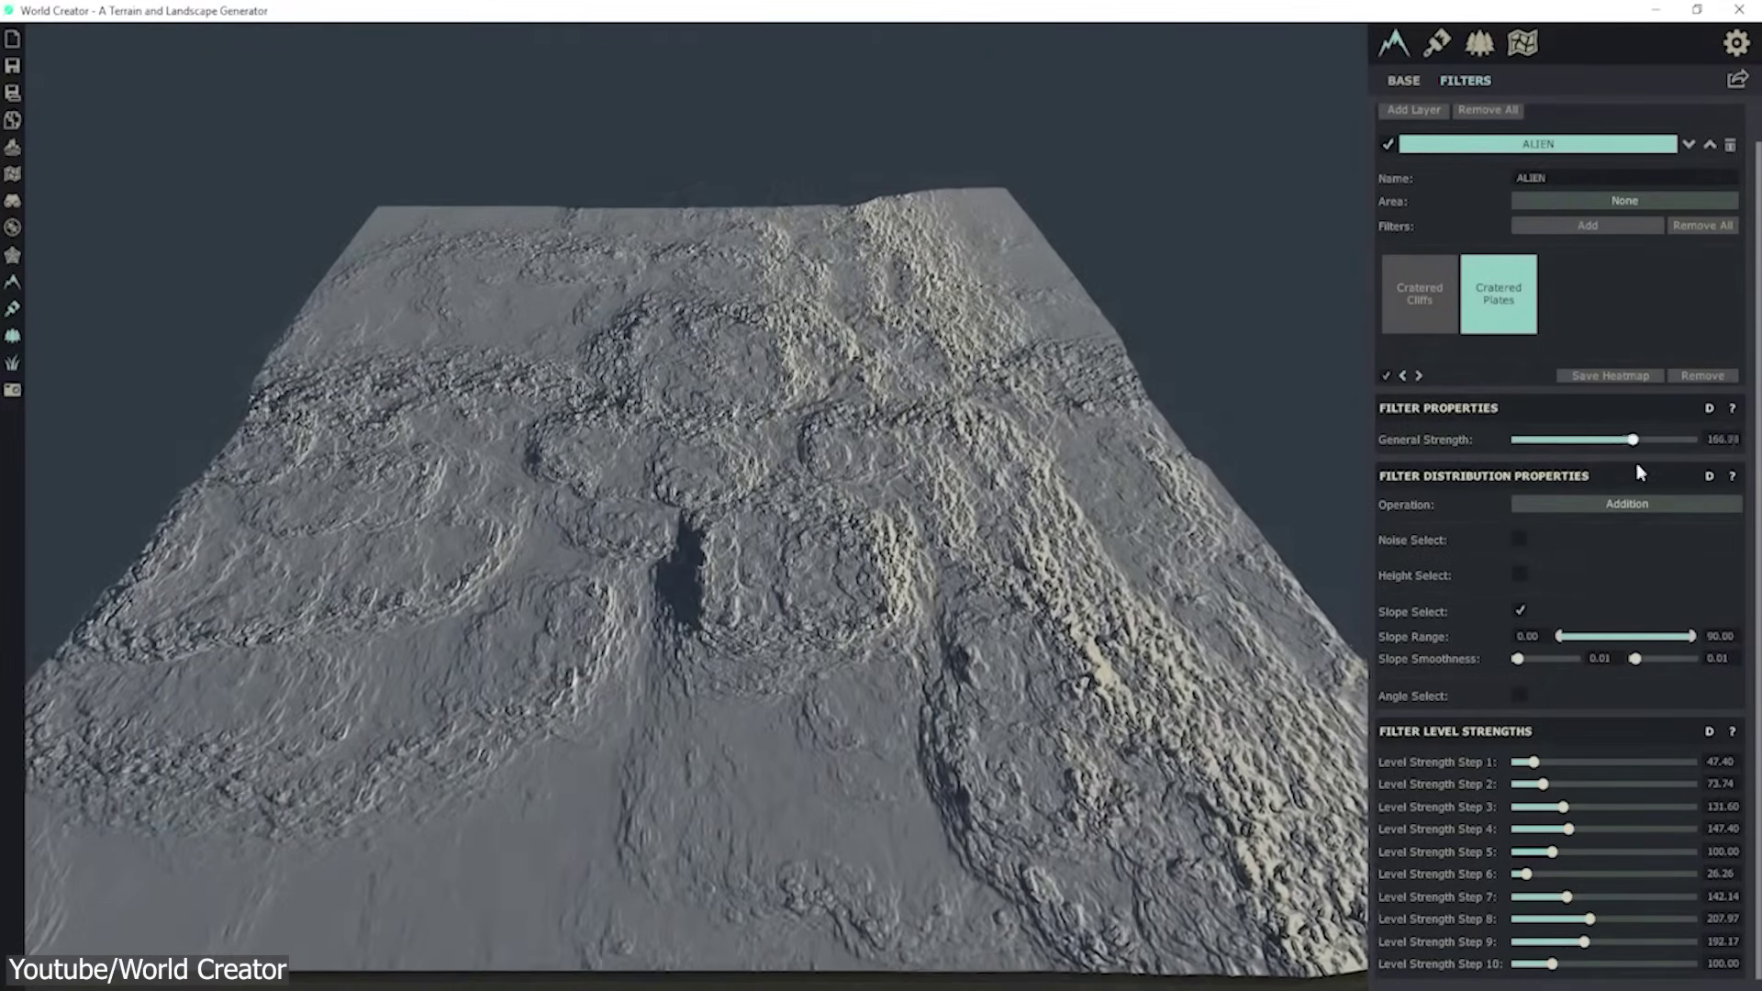
click(1710, 770)
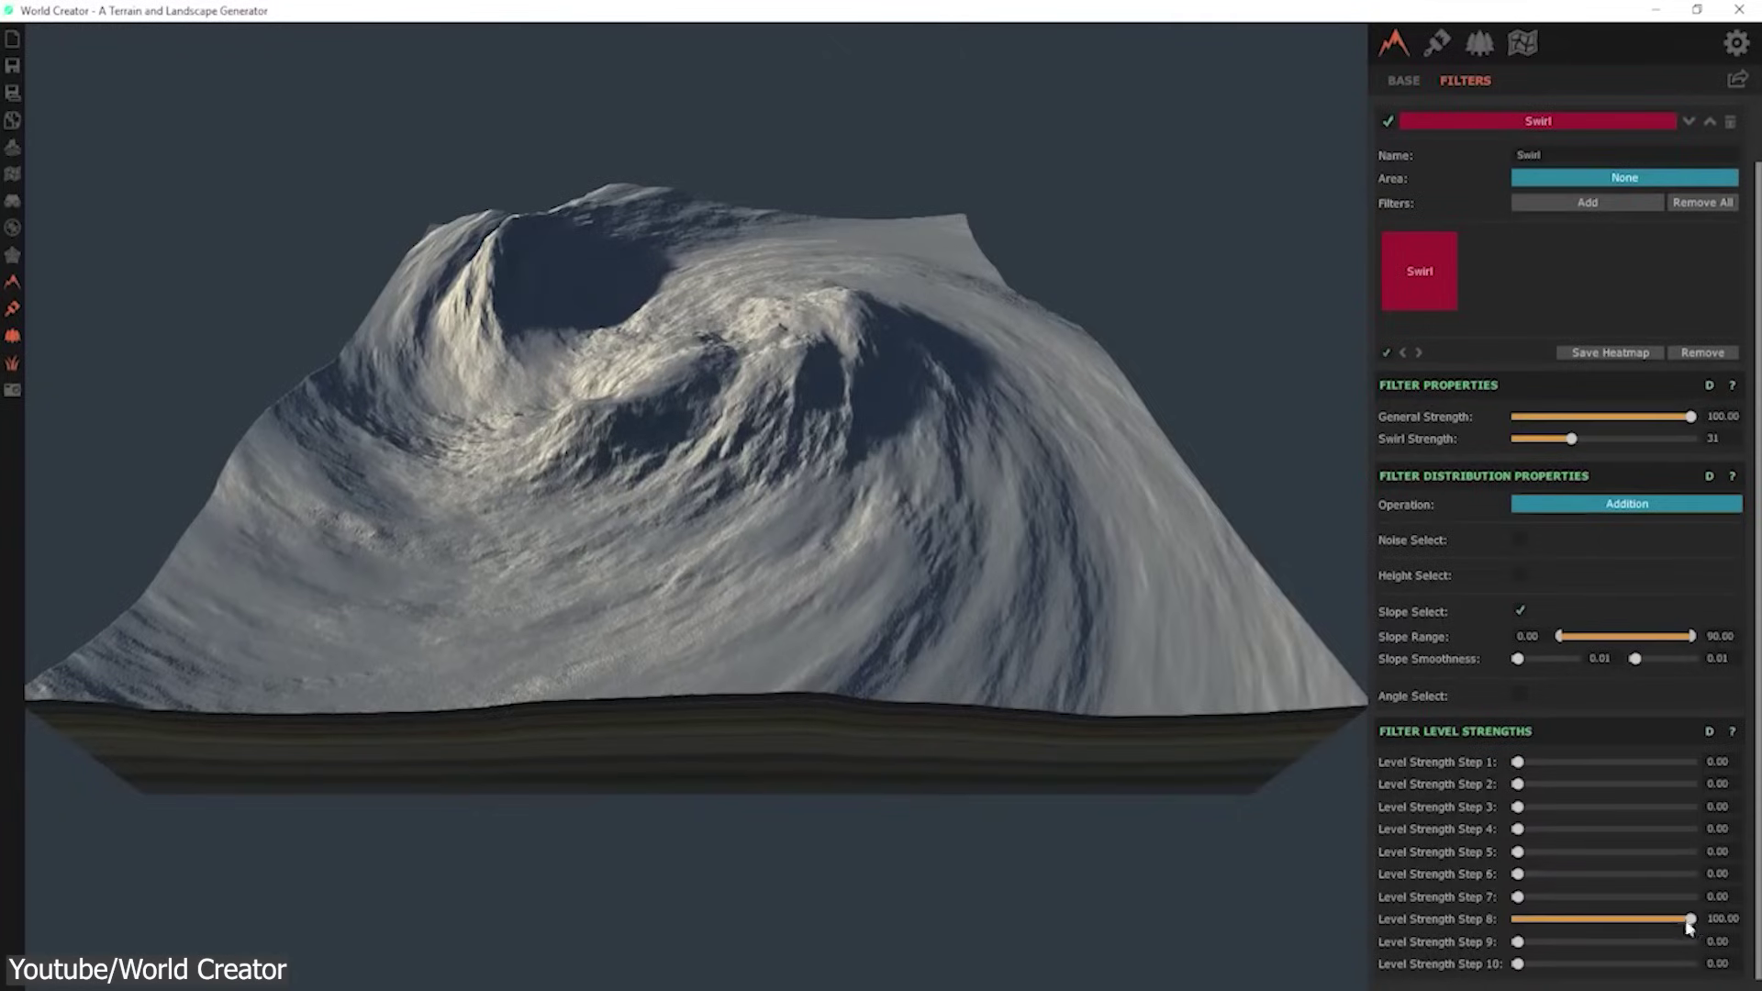
drag(1678, 918, 1719, 879)
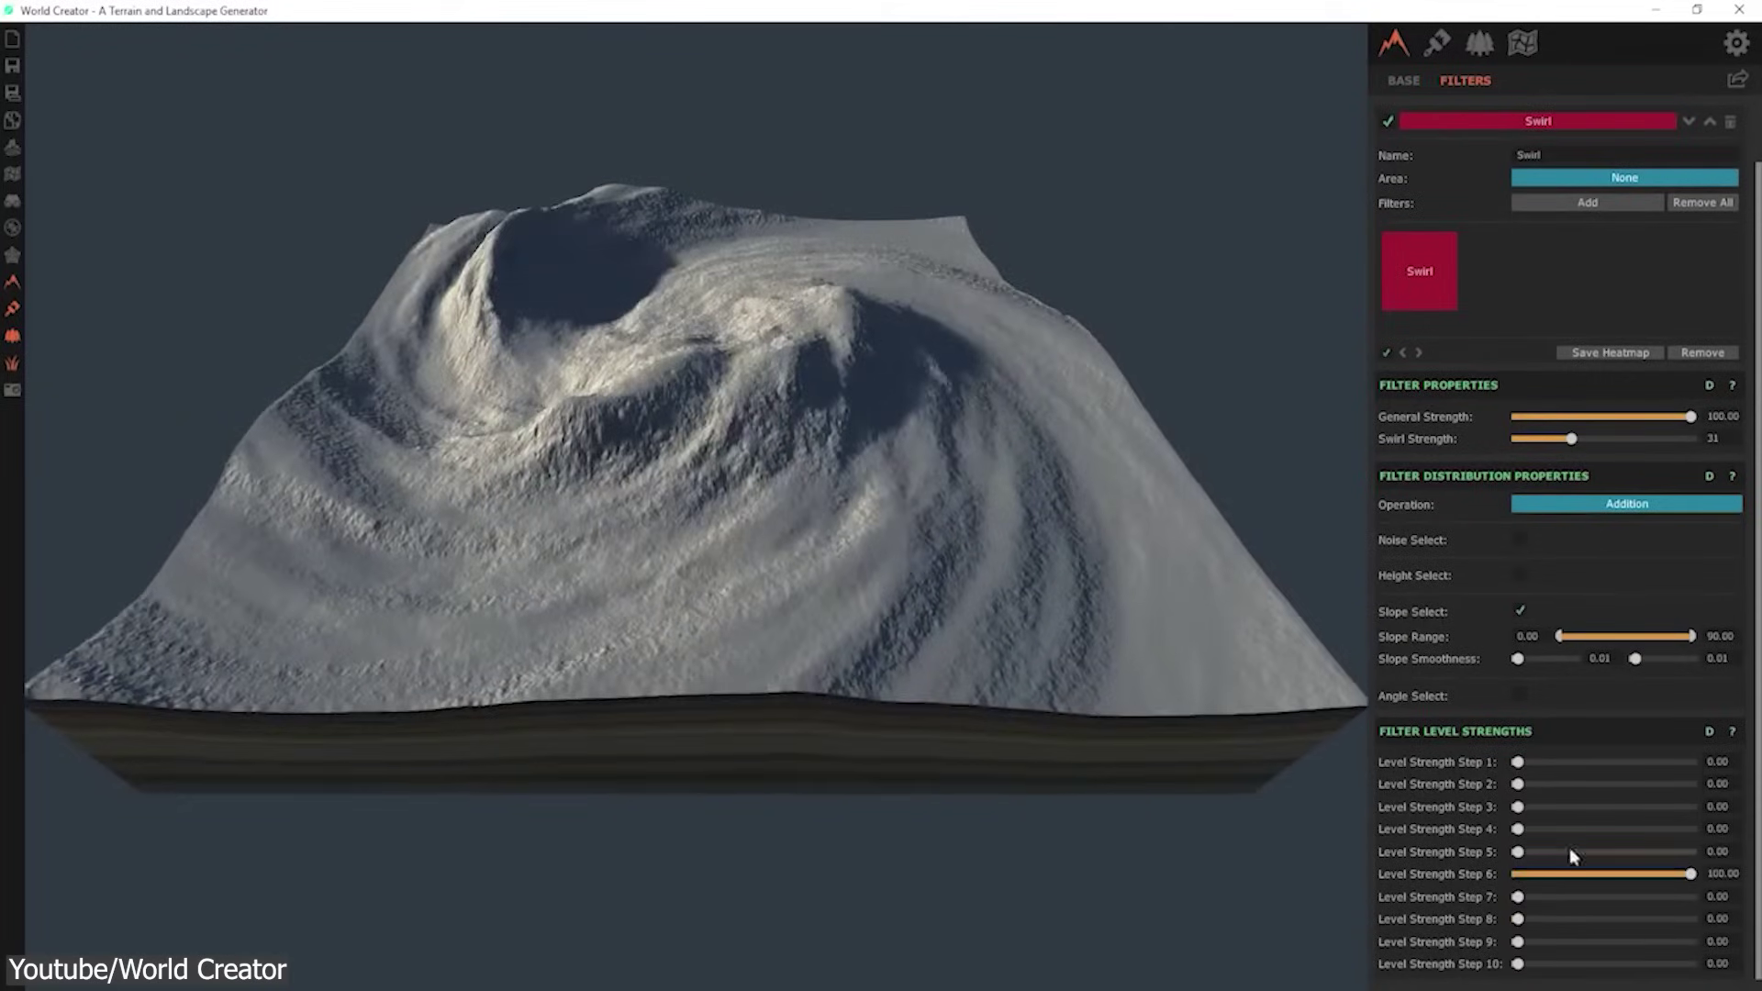
drag(1519, 855, 1612, 853)
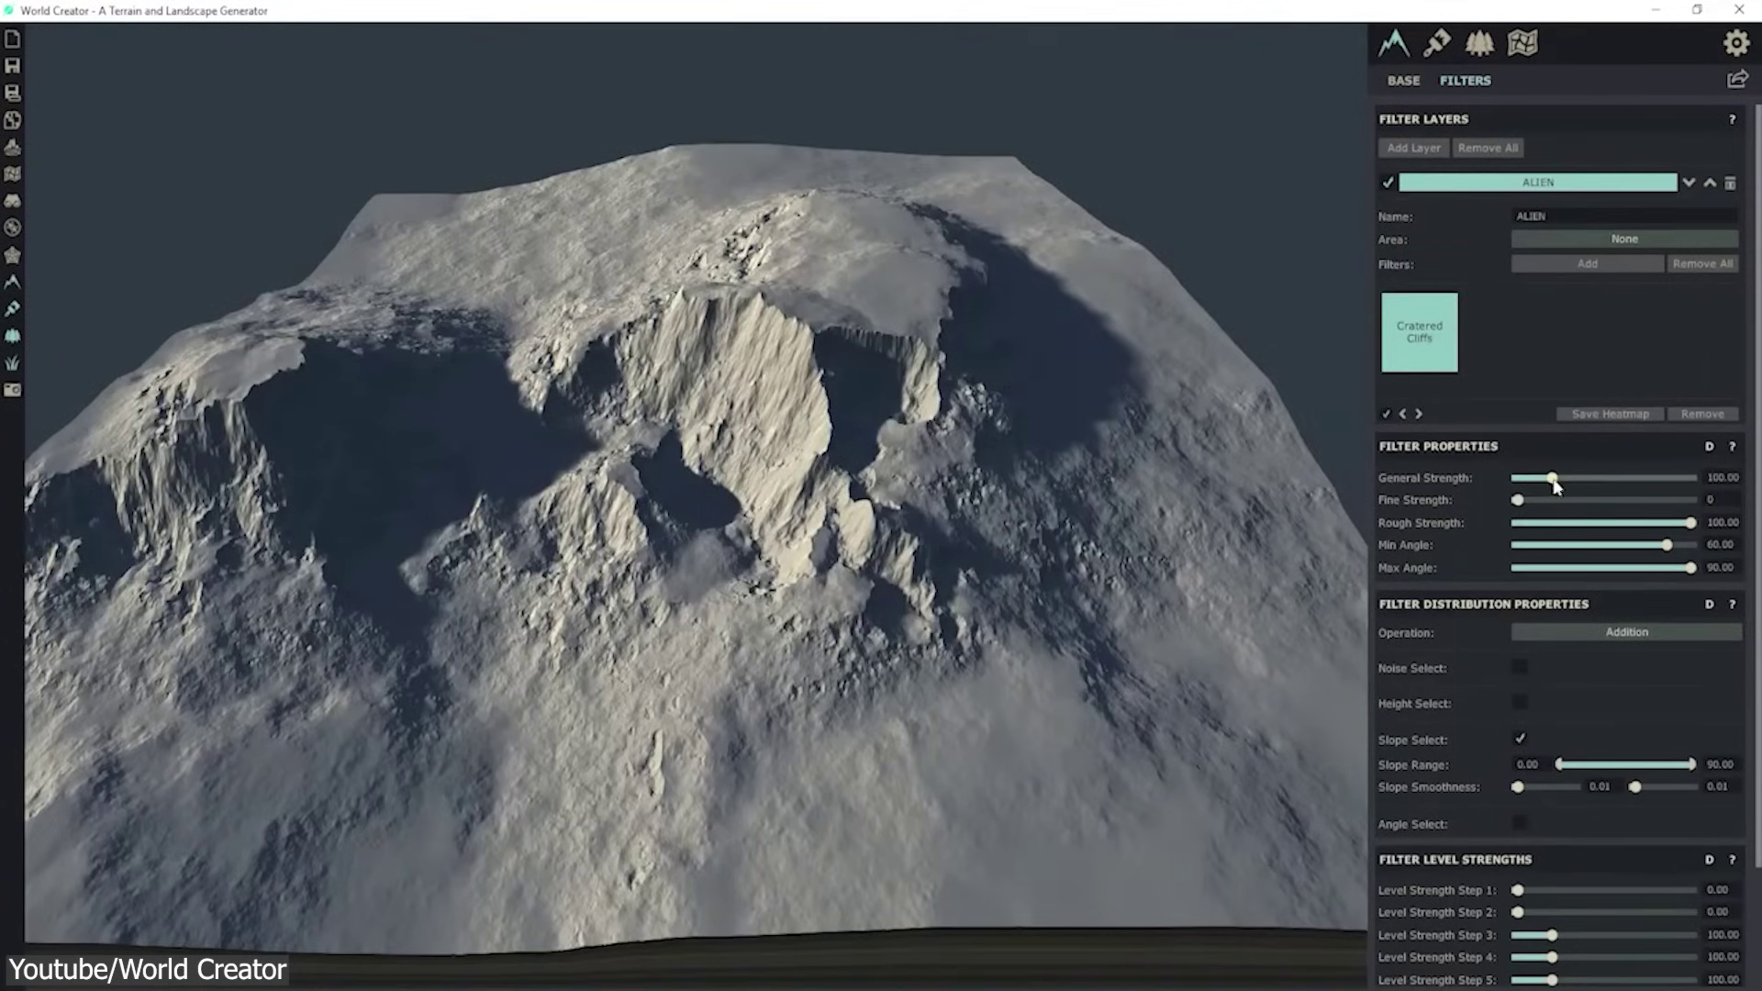
Raise the Cratered Cliffs filter's general strength and lower the Canyon Smooth filter's general strength
mouse_move(1553, 479)
mouse_down()
mouse_move(1535, 481)
mouse_move(1663, 488)
mouse_move(1569, 496)
mouse_up()
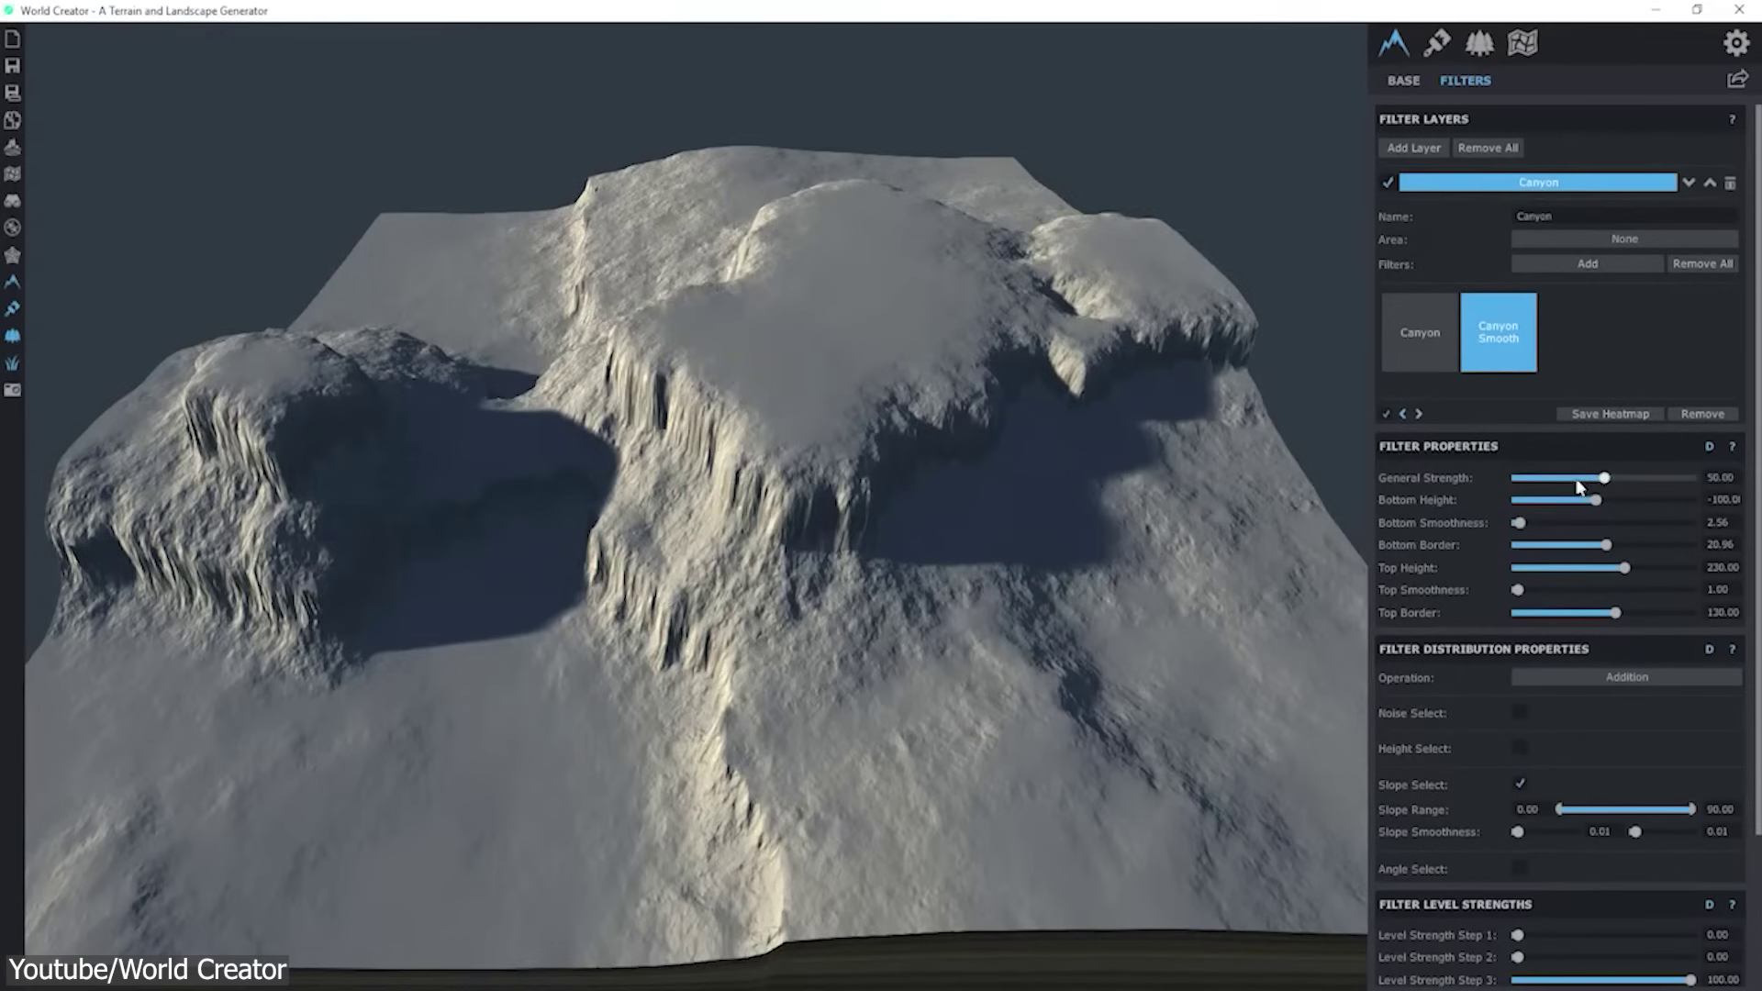
drag(1578, 487, 1505, 488)
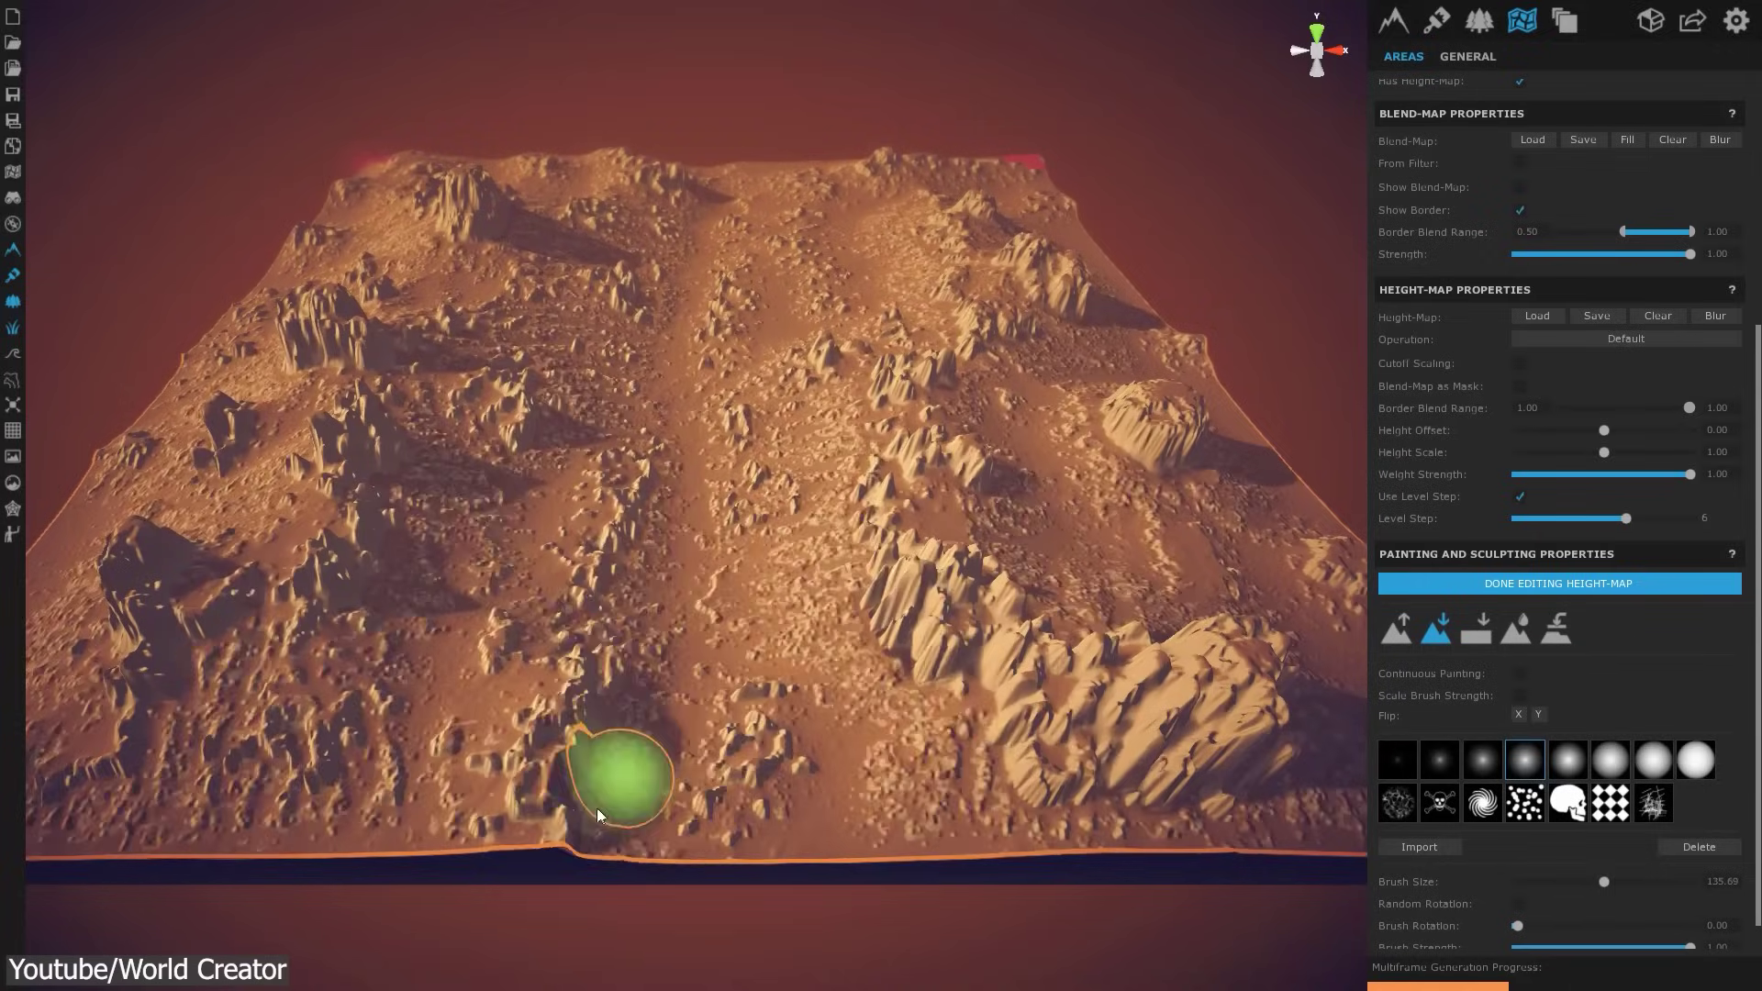
Sculpt the height map down with a soft round brush stroke near the terrain's front edge
drag(596, 815, 642, 808)
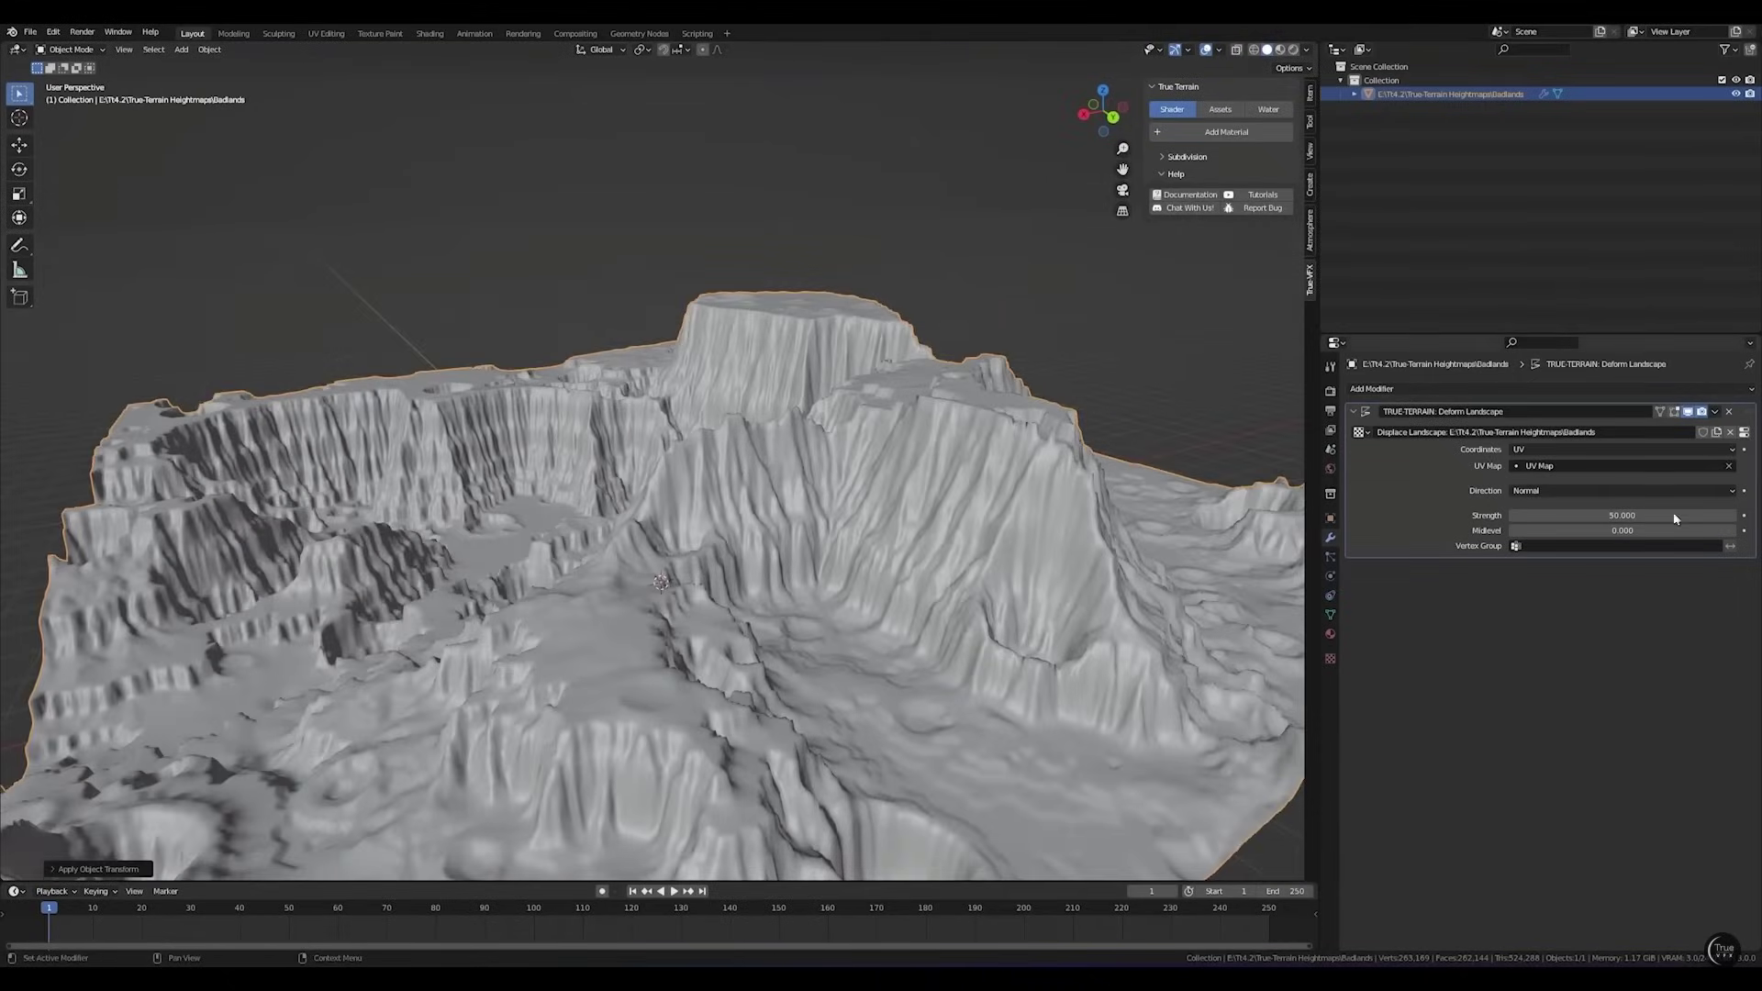
In Blender, set the Badlands landscape's displacement strength to 35 and choose the particle asset type listed after NSG Teaser
key(Return)
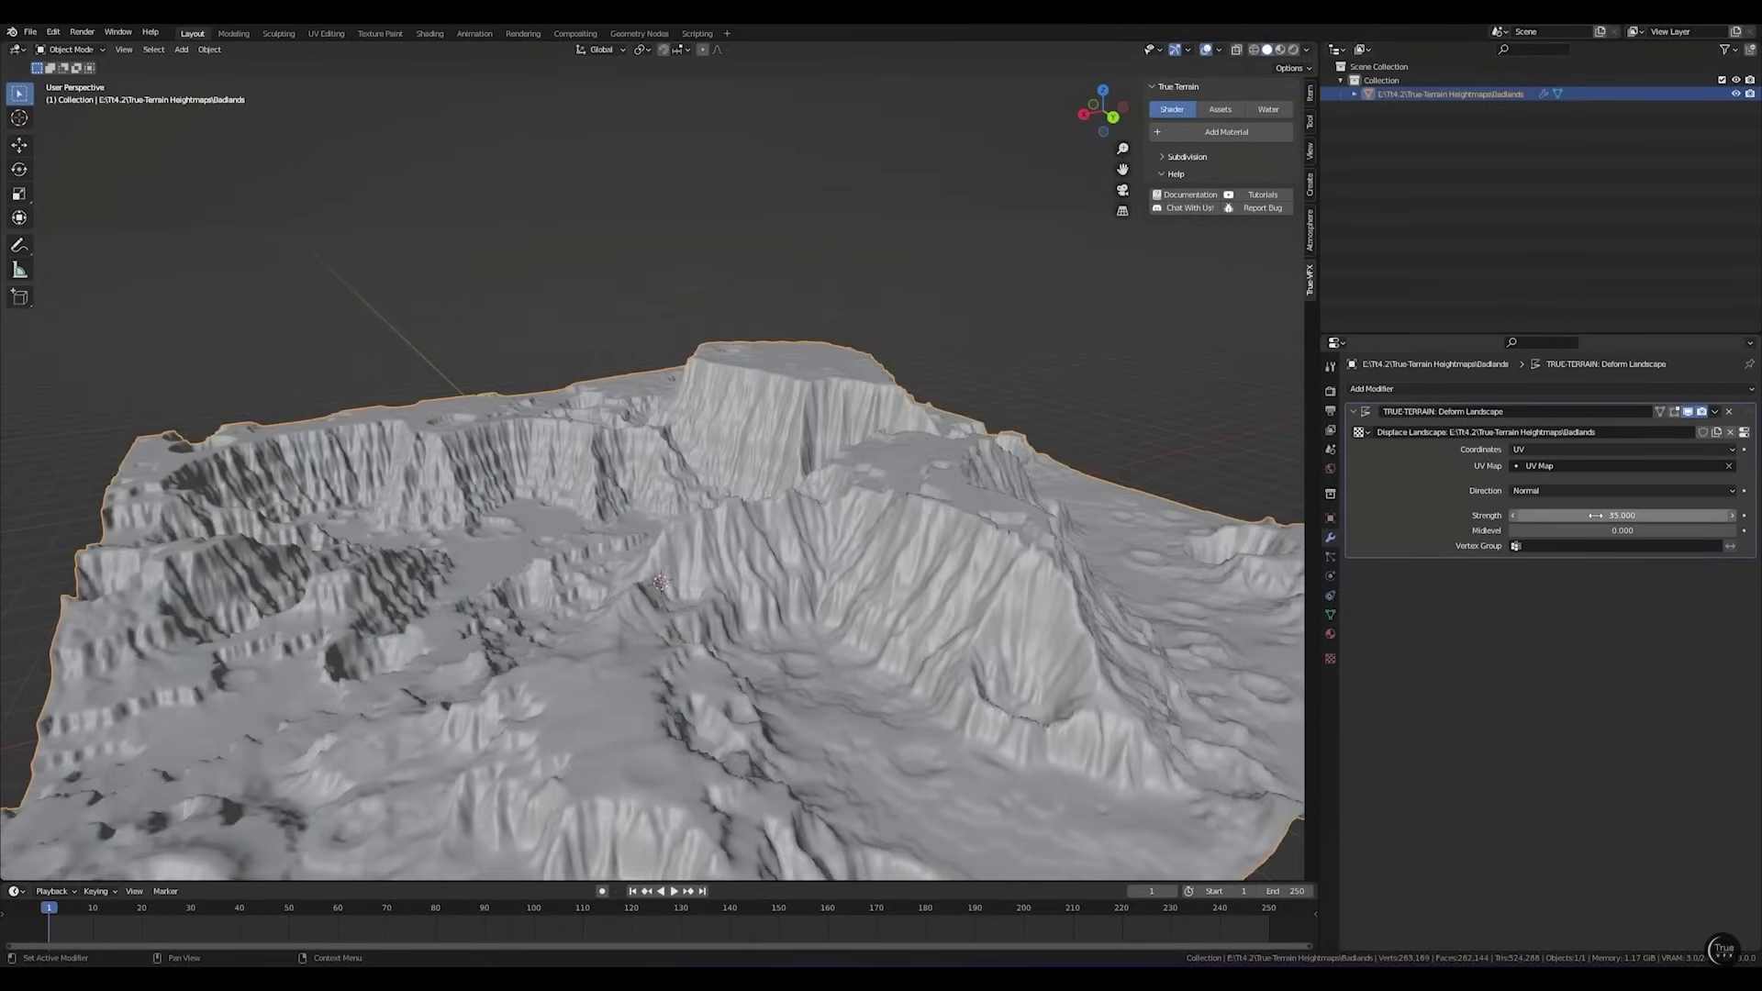
scroll(844, 498, down, 5)
middle_drag(844, 498, 838, 420)
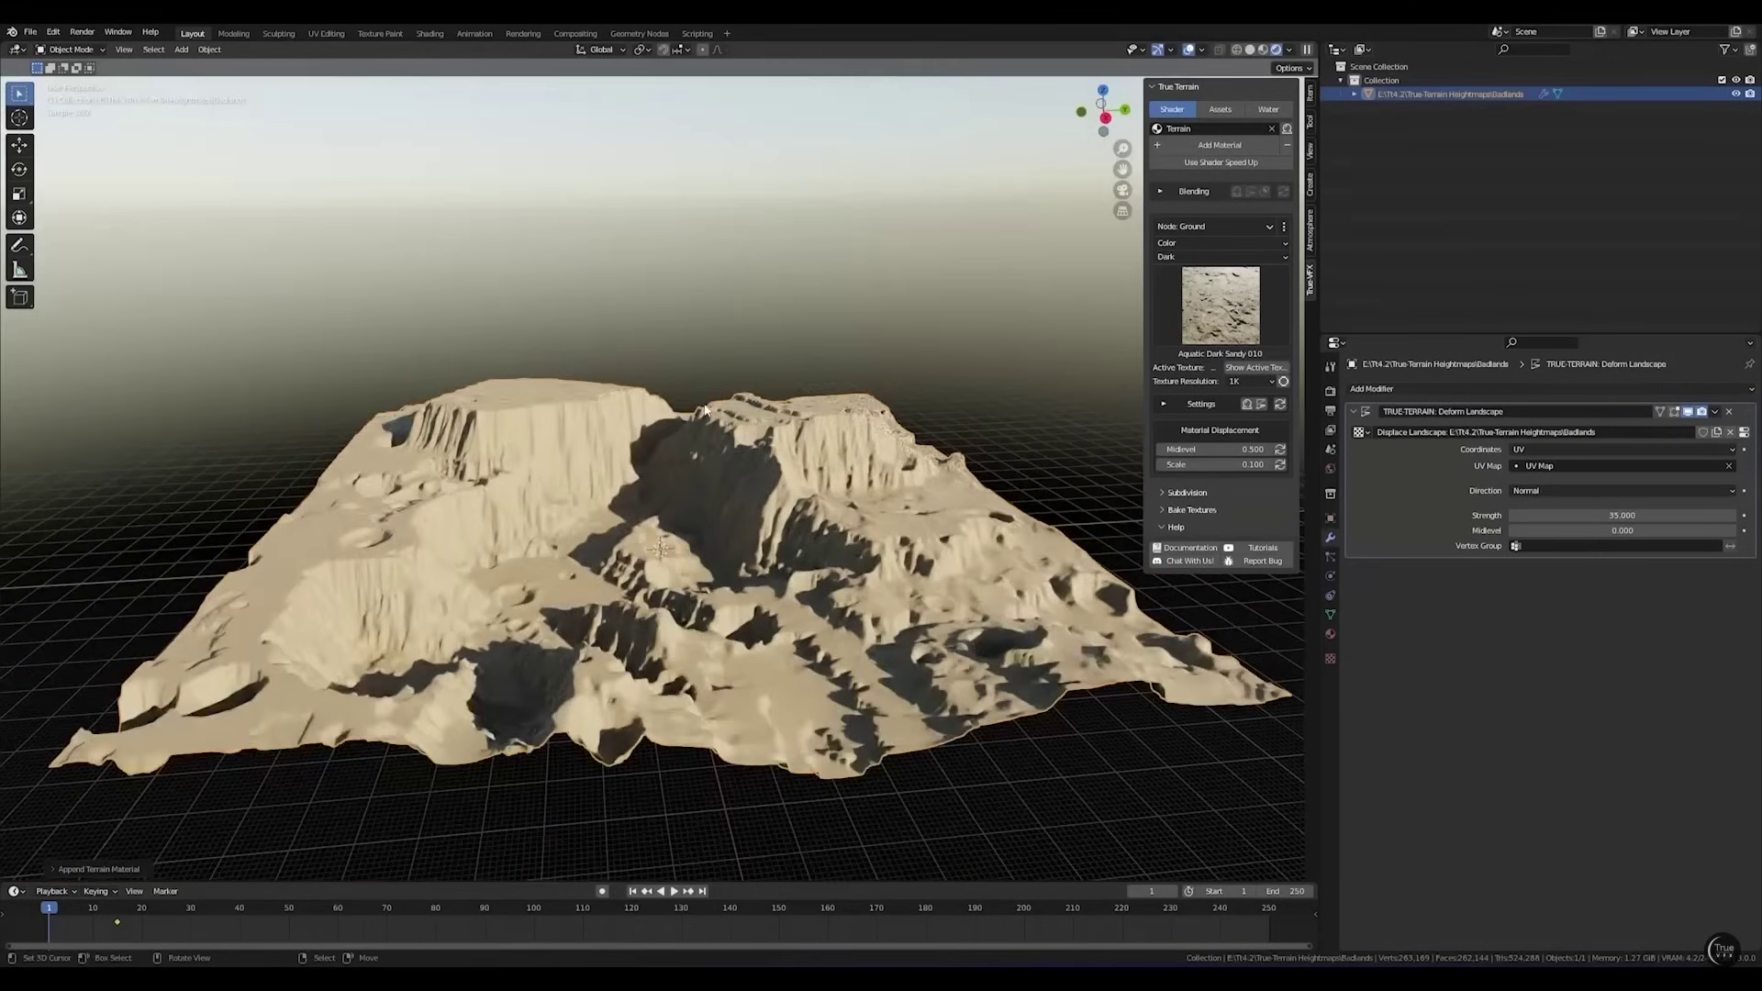
middle_drag(705, 407, 745, 420)
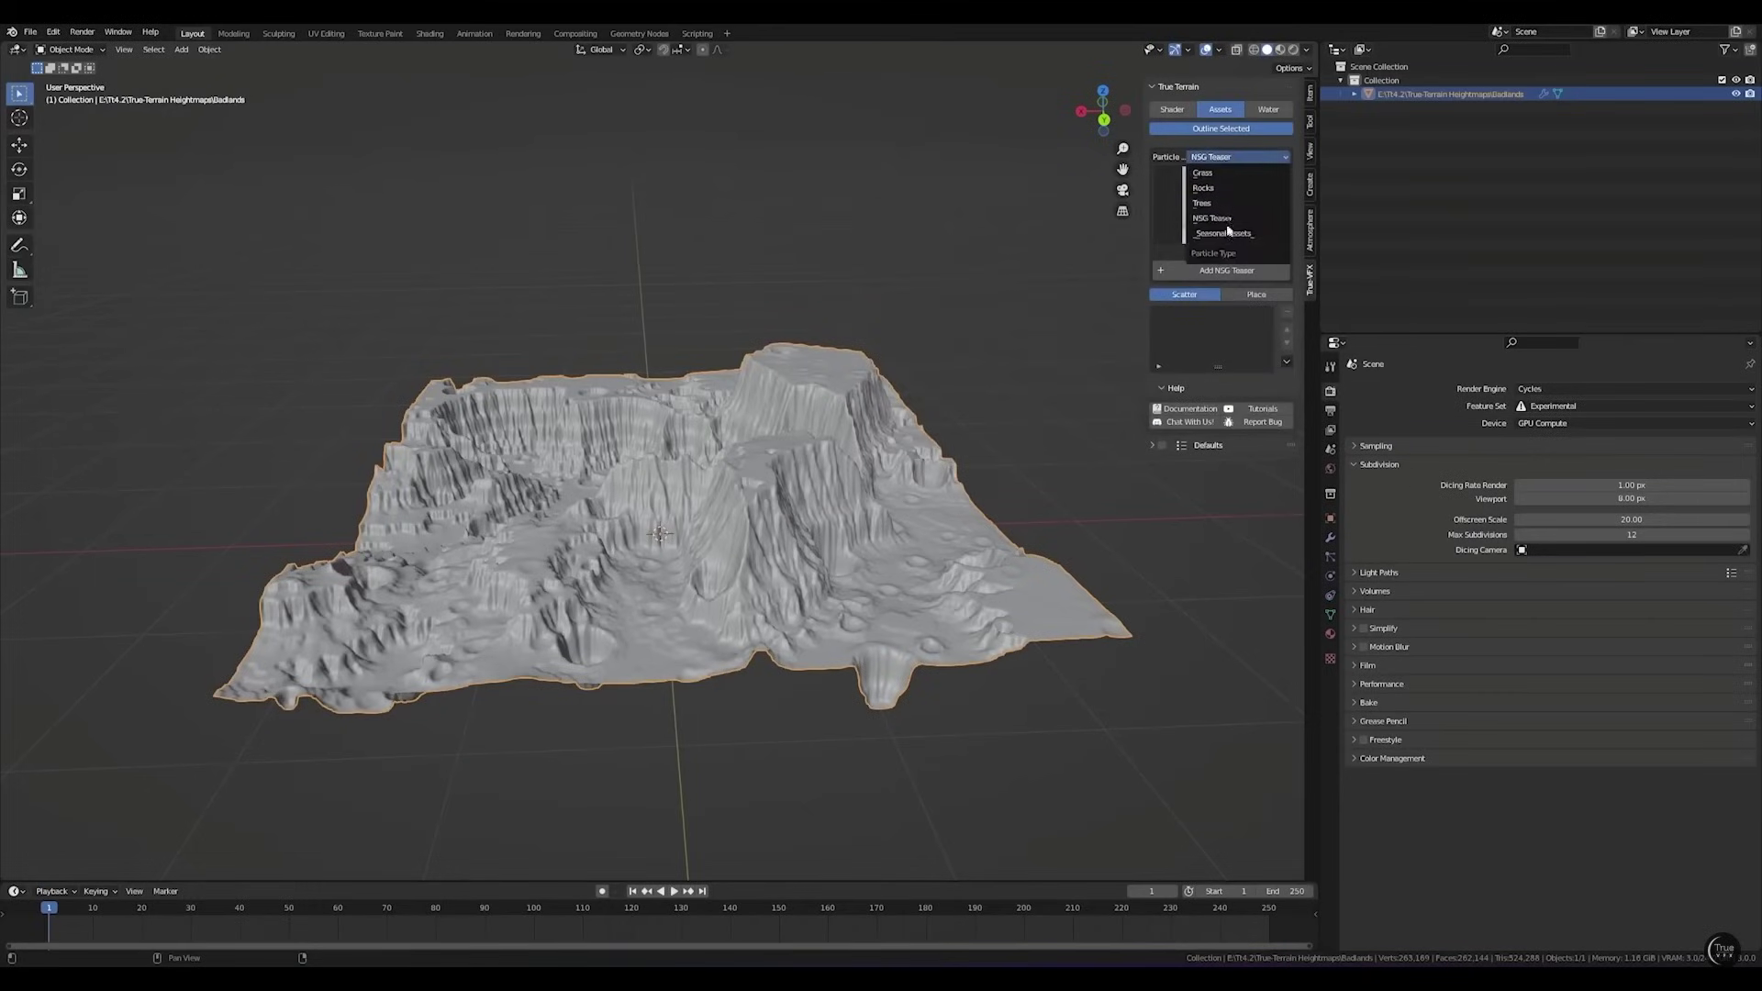
click(1224, 233)
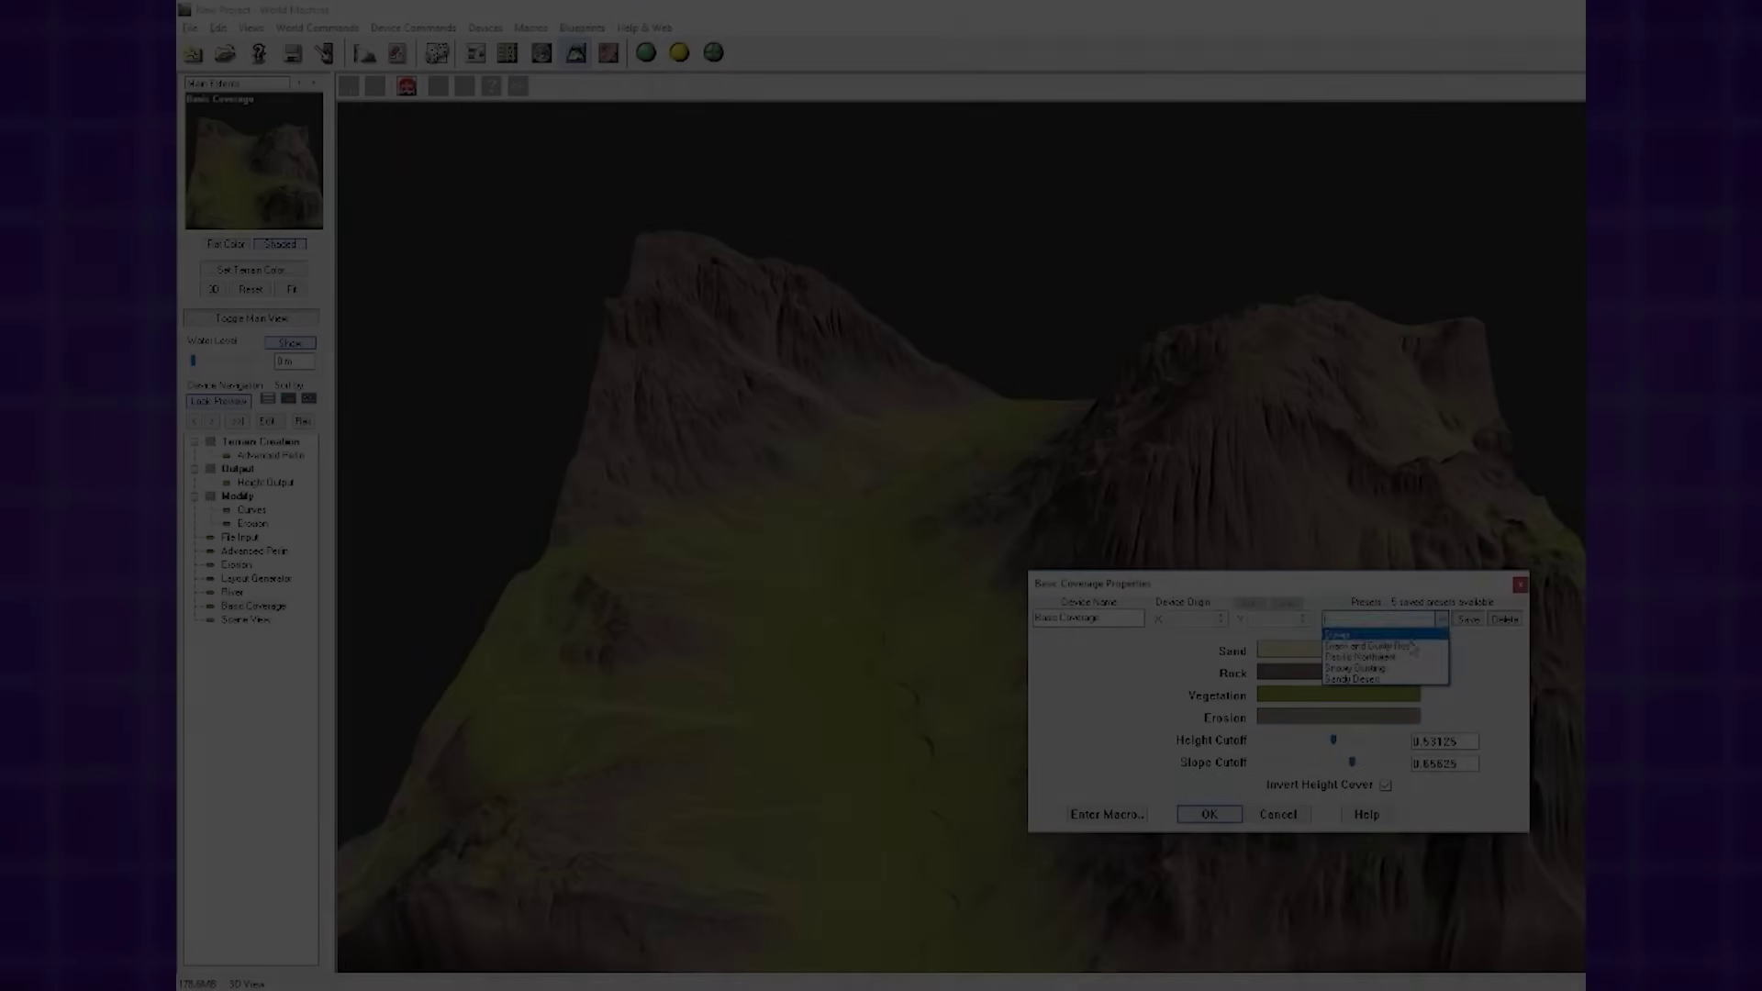
In World Machine, apply the Grass and Dusty Rock preset to Basic Coverage and raise its slope cutoff
click(1376, 643)
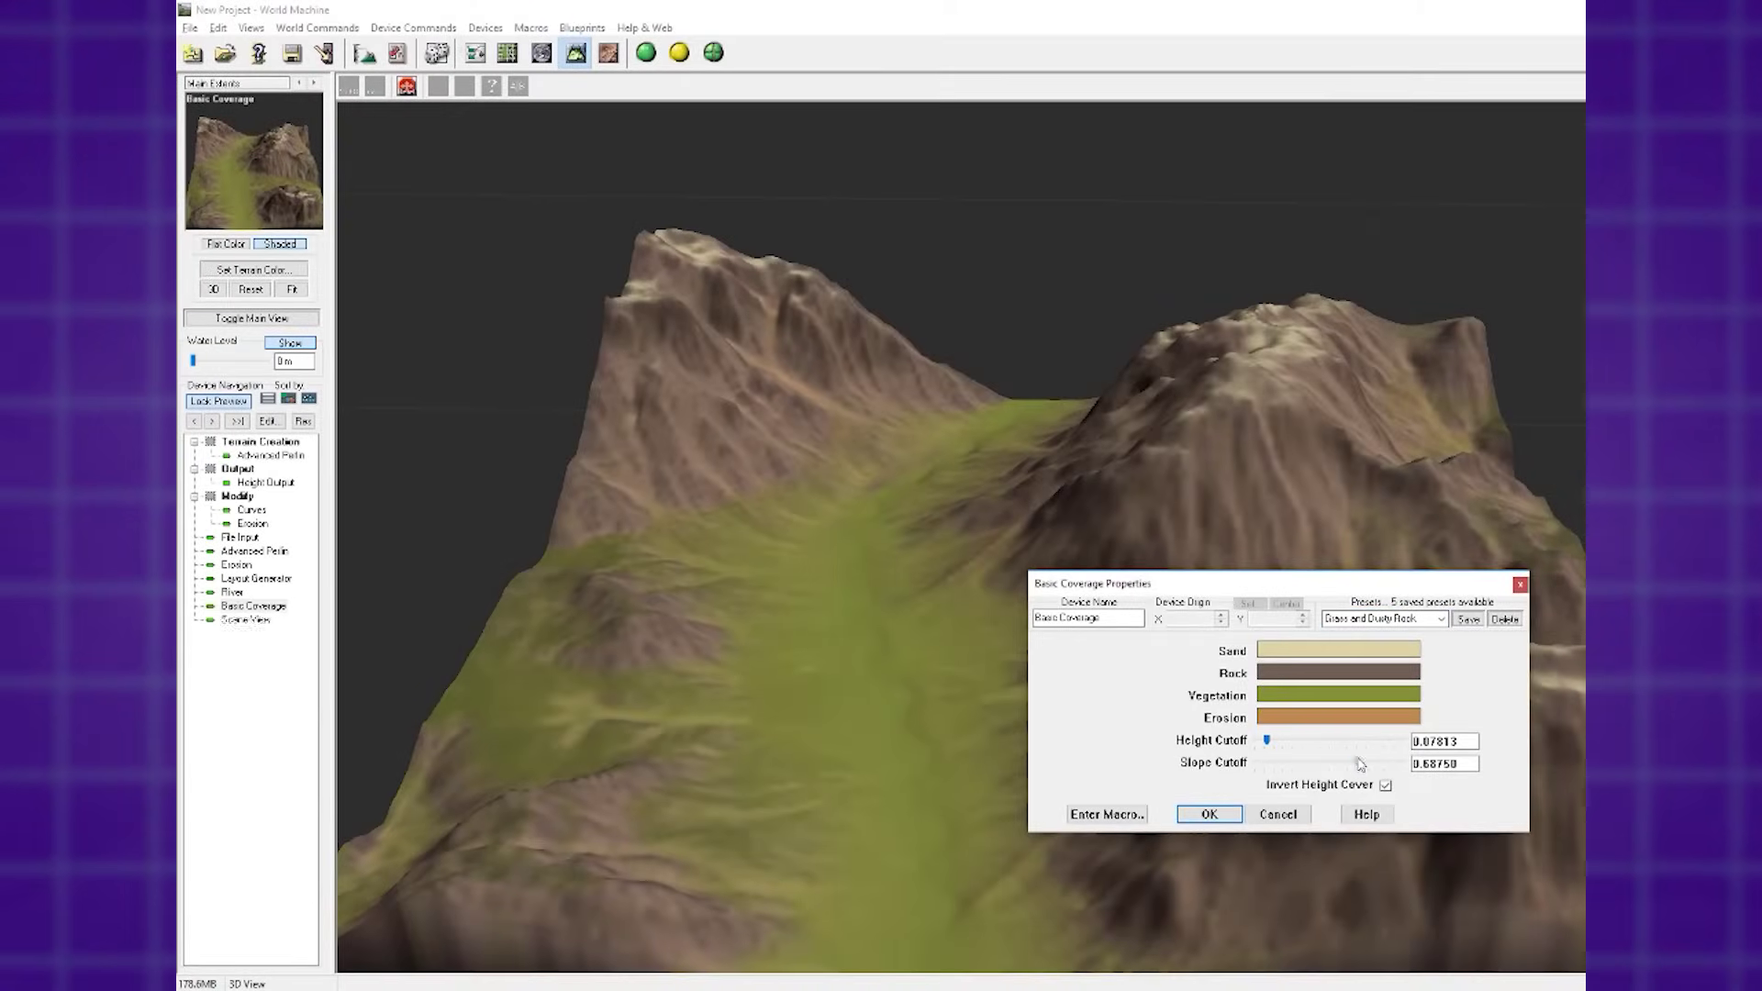
drag(1360, 762, 1388, 766)
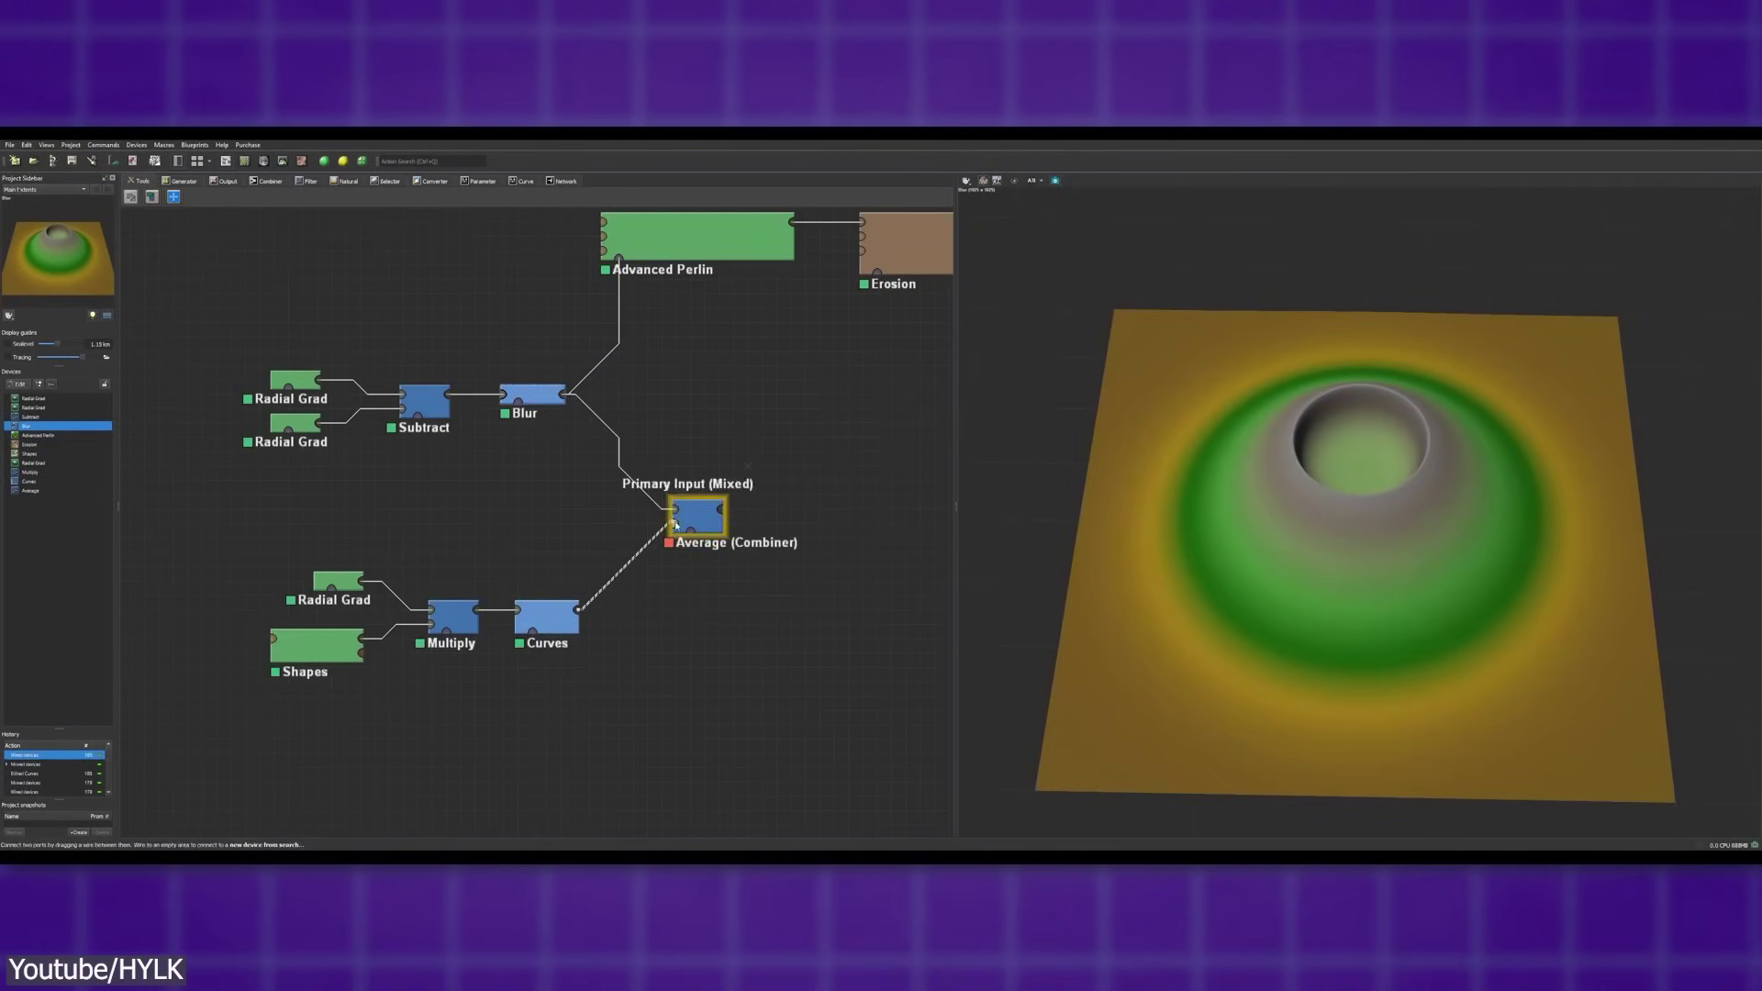
Route the Subtract combiner's output into the mask input of the Advanced Perlin device
drag(565, 571, 612, 576)
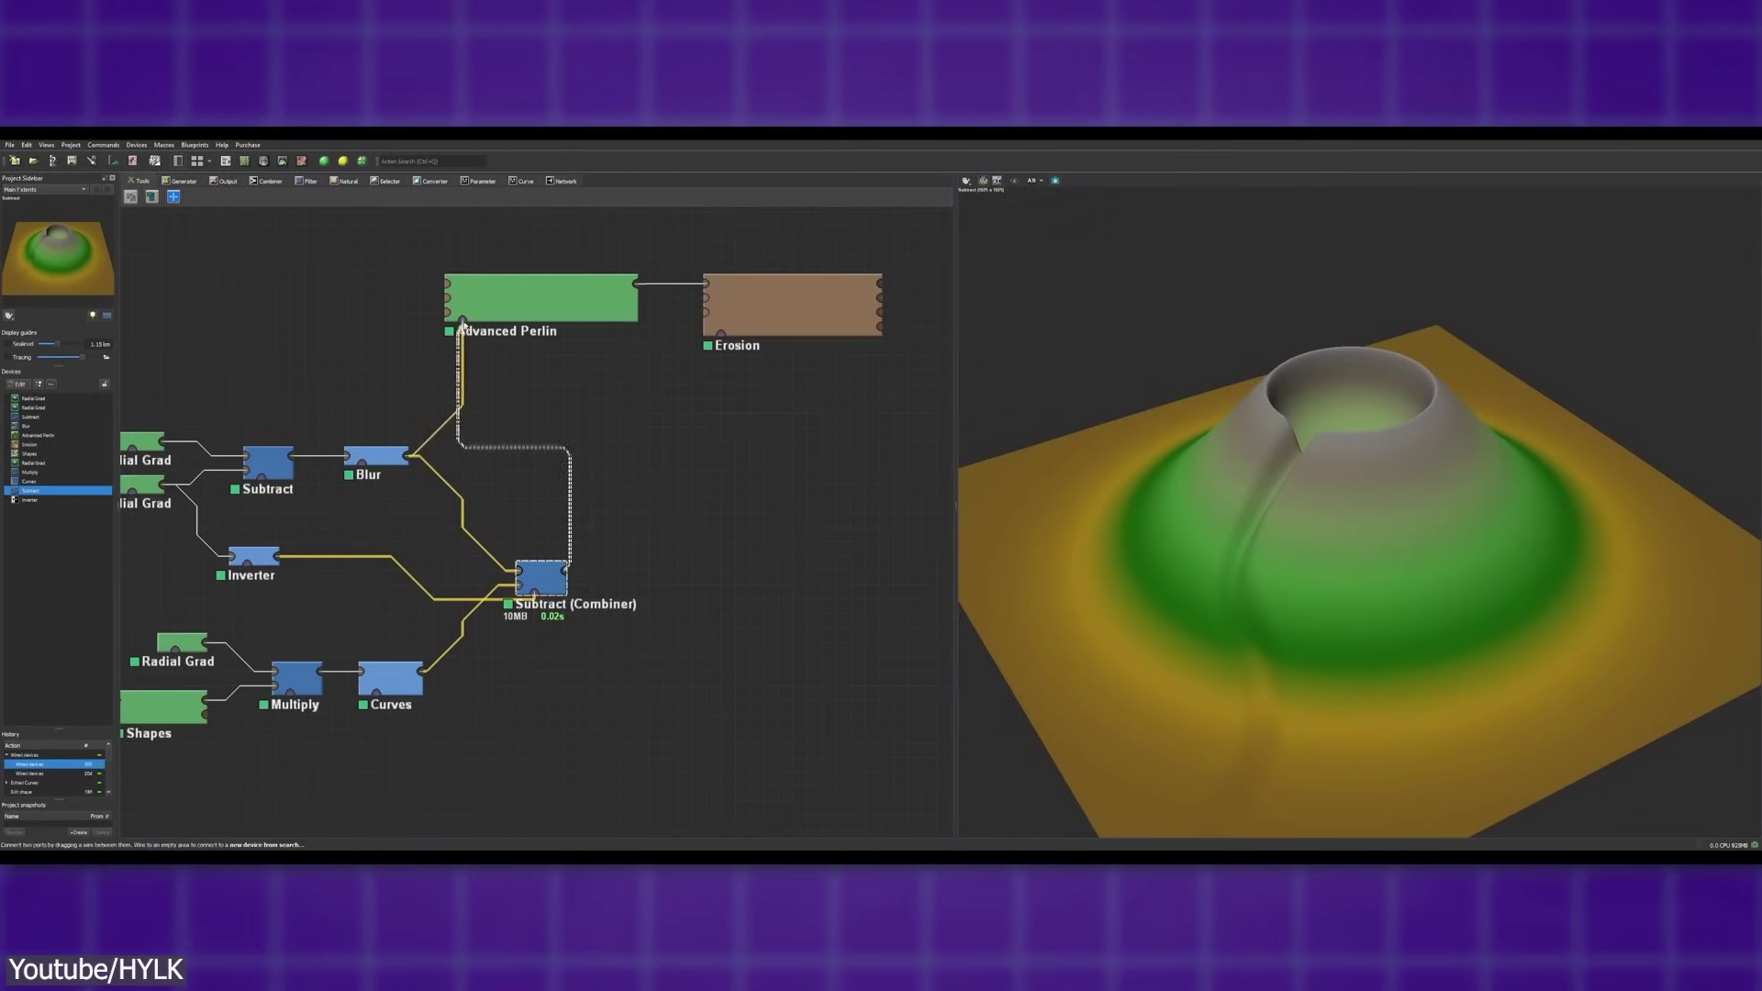
drag(463, 323, 463, 322)
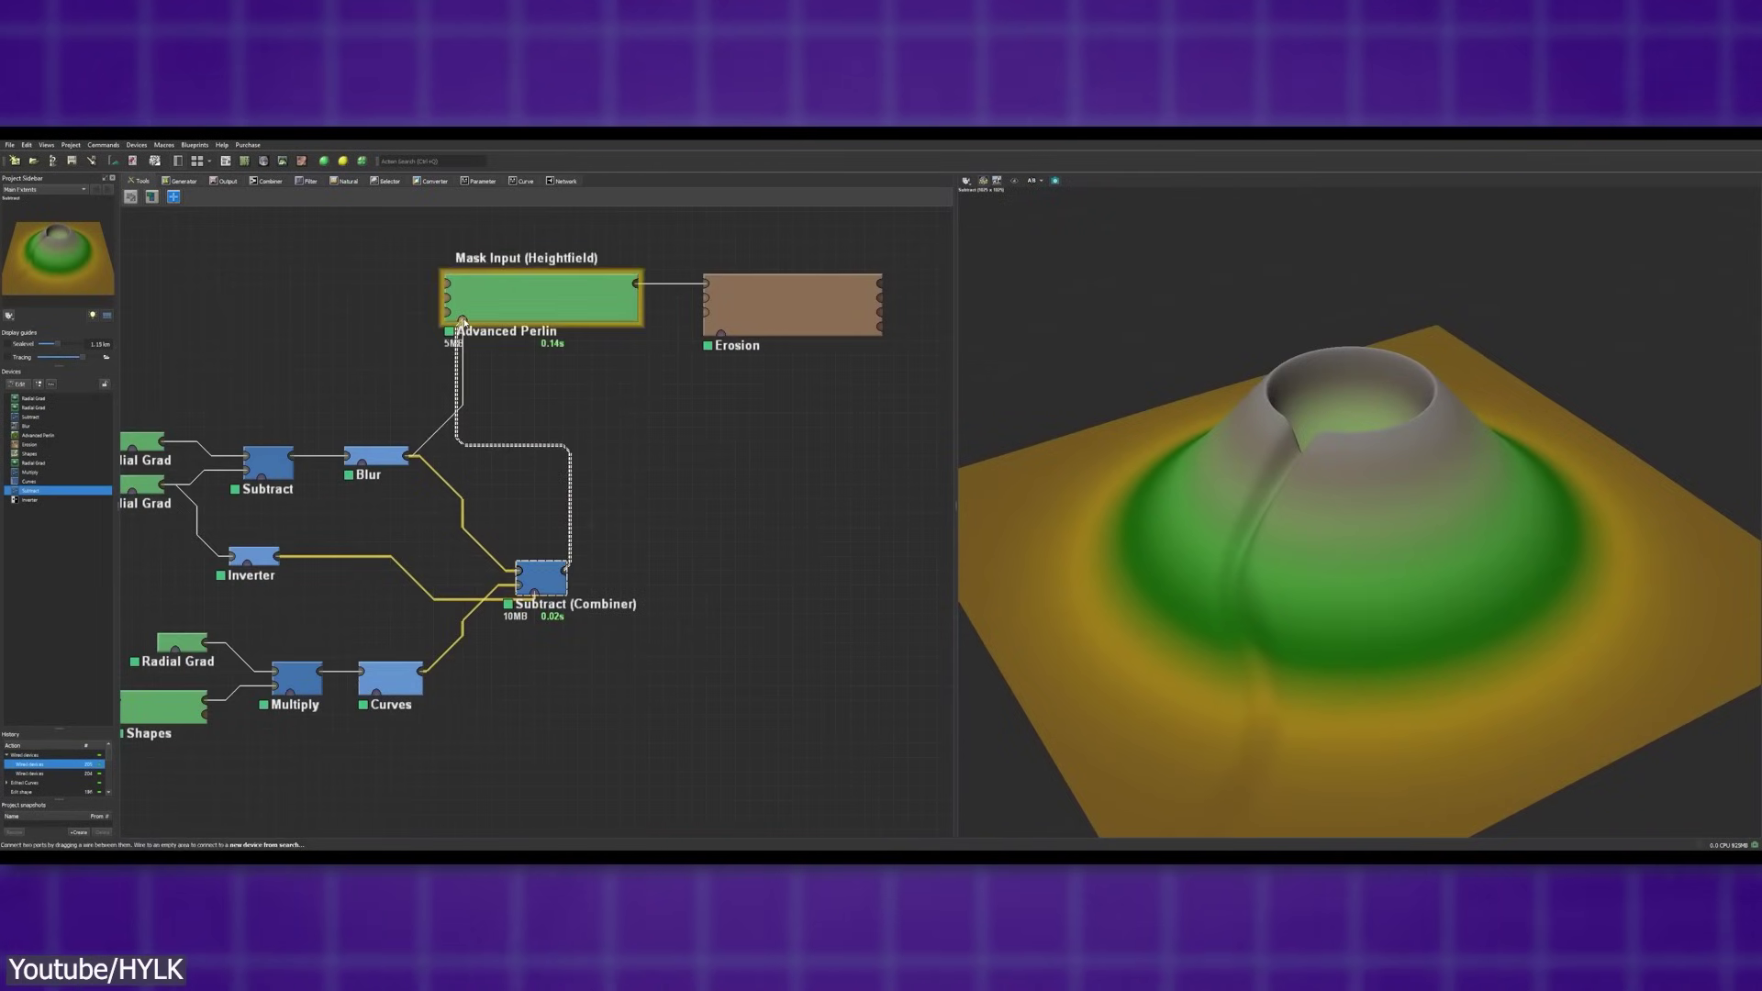
Preview the Erosion device connected after Advanced Perlin
click(760, 345)
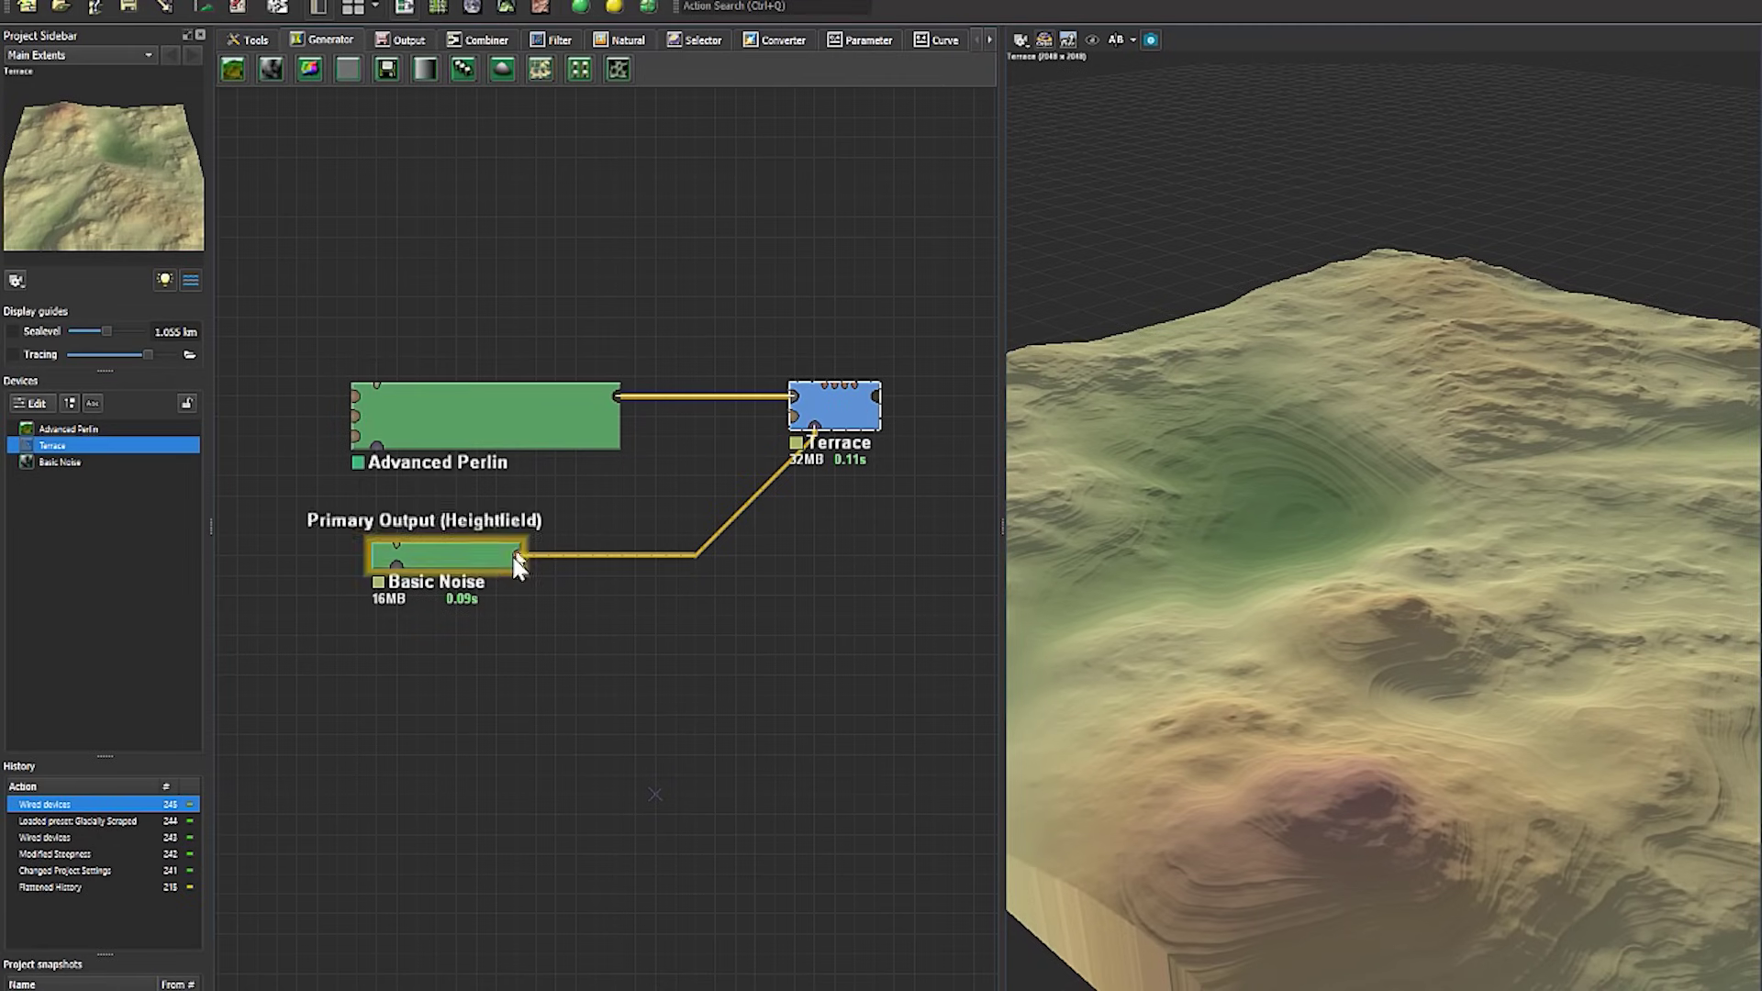
Set the Basic Noise device's persistence to 0.29 and its feature scale to 2.532 km
click(494, 569)
double_click(483, 573)
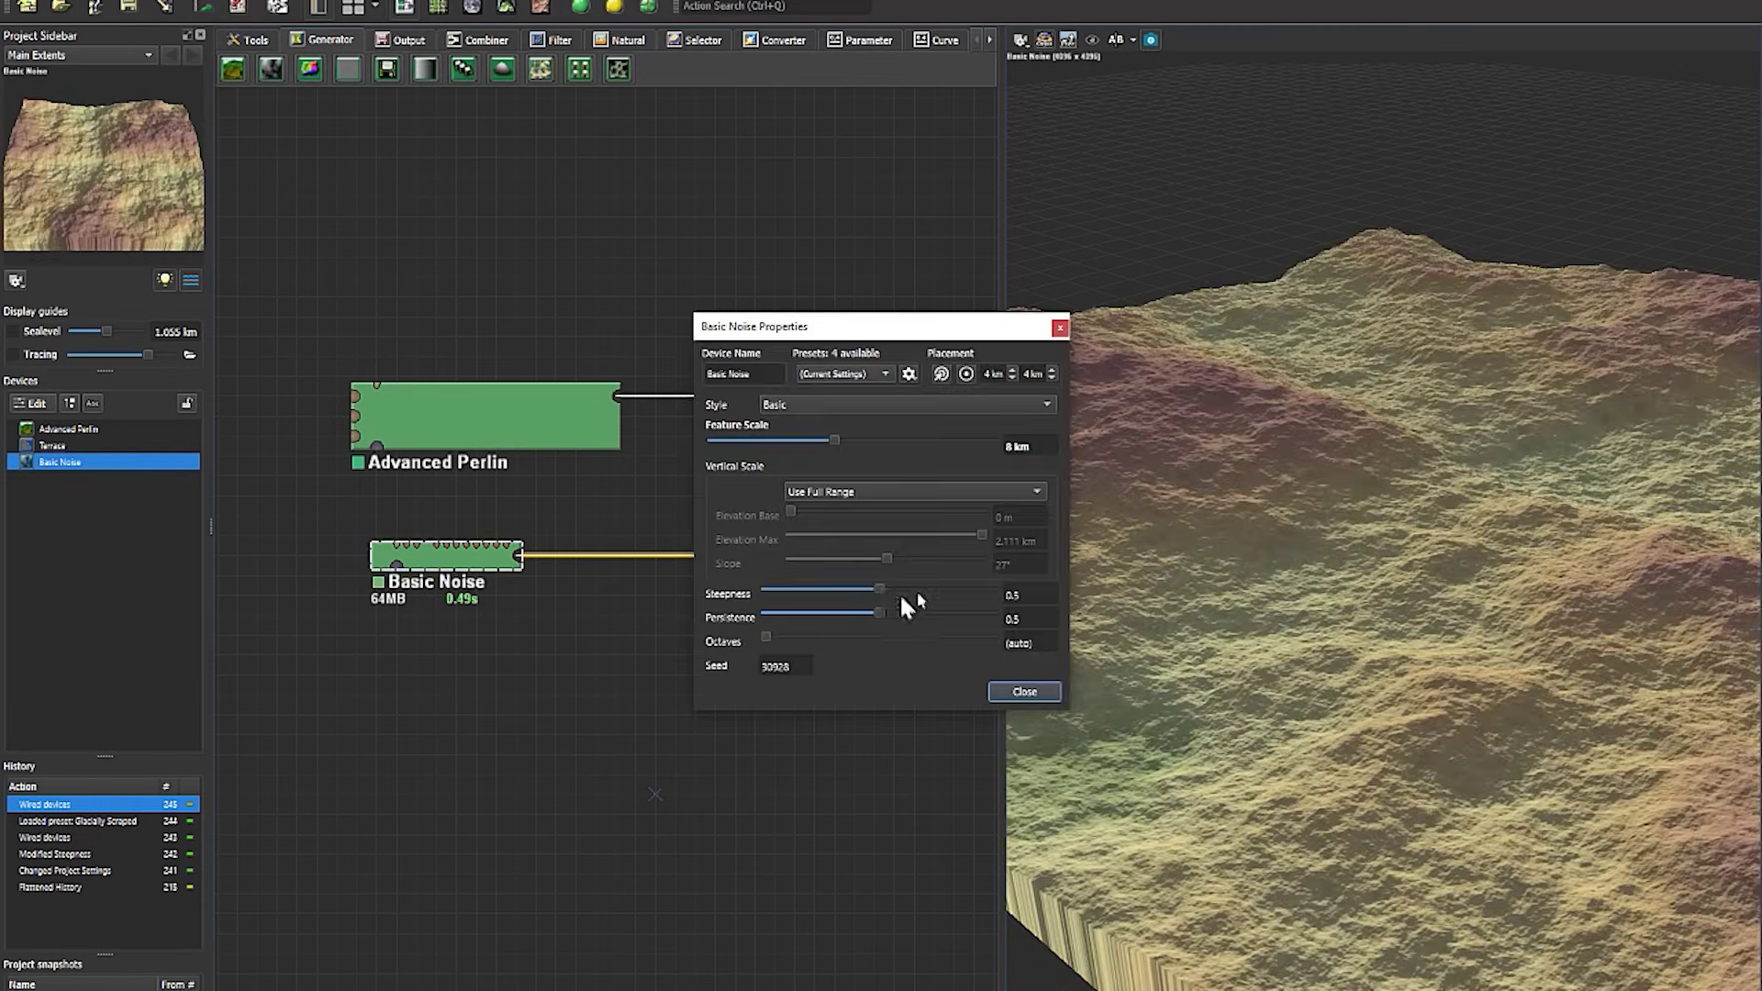
drag(874, 612, 831, 612)
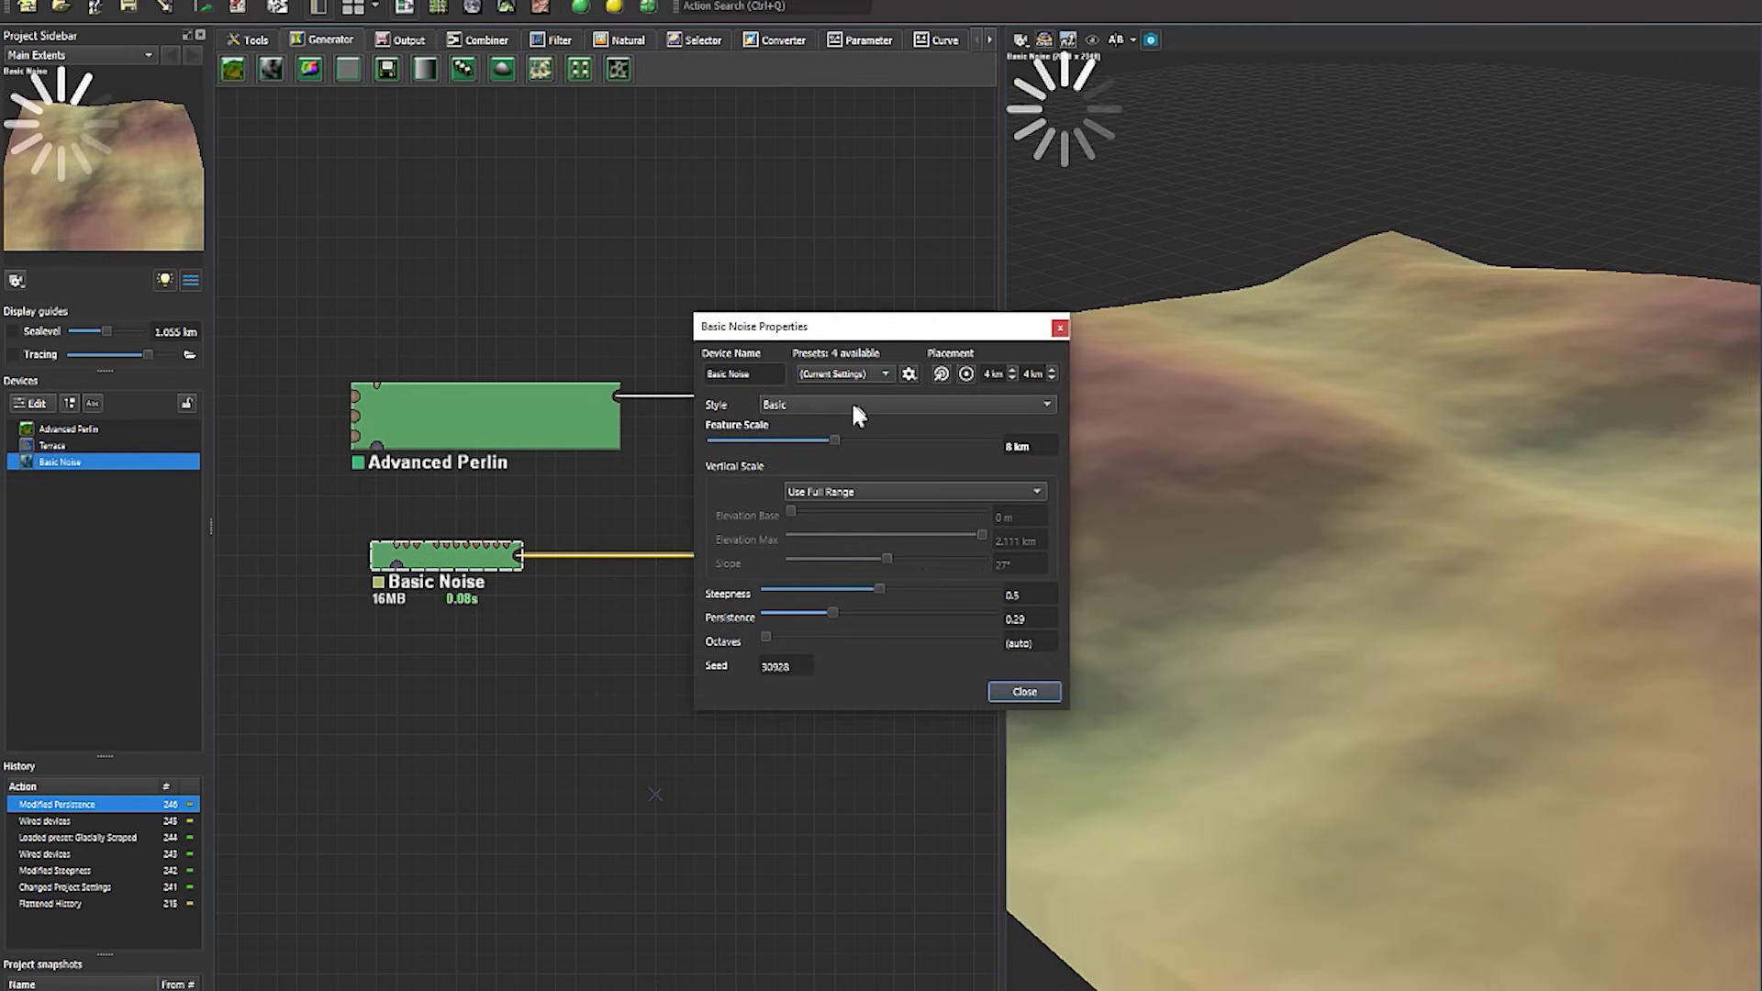
drag(828, 437, 780, 435)
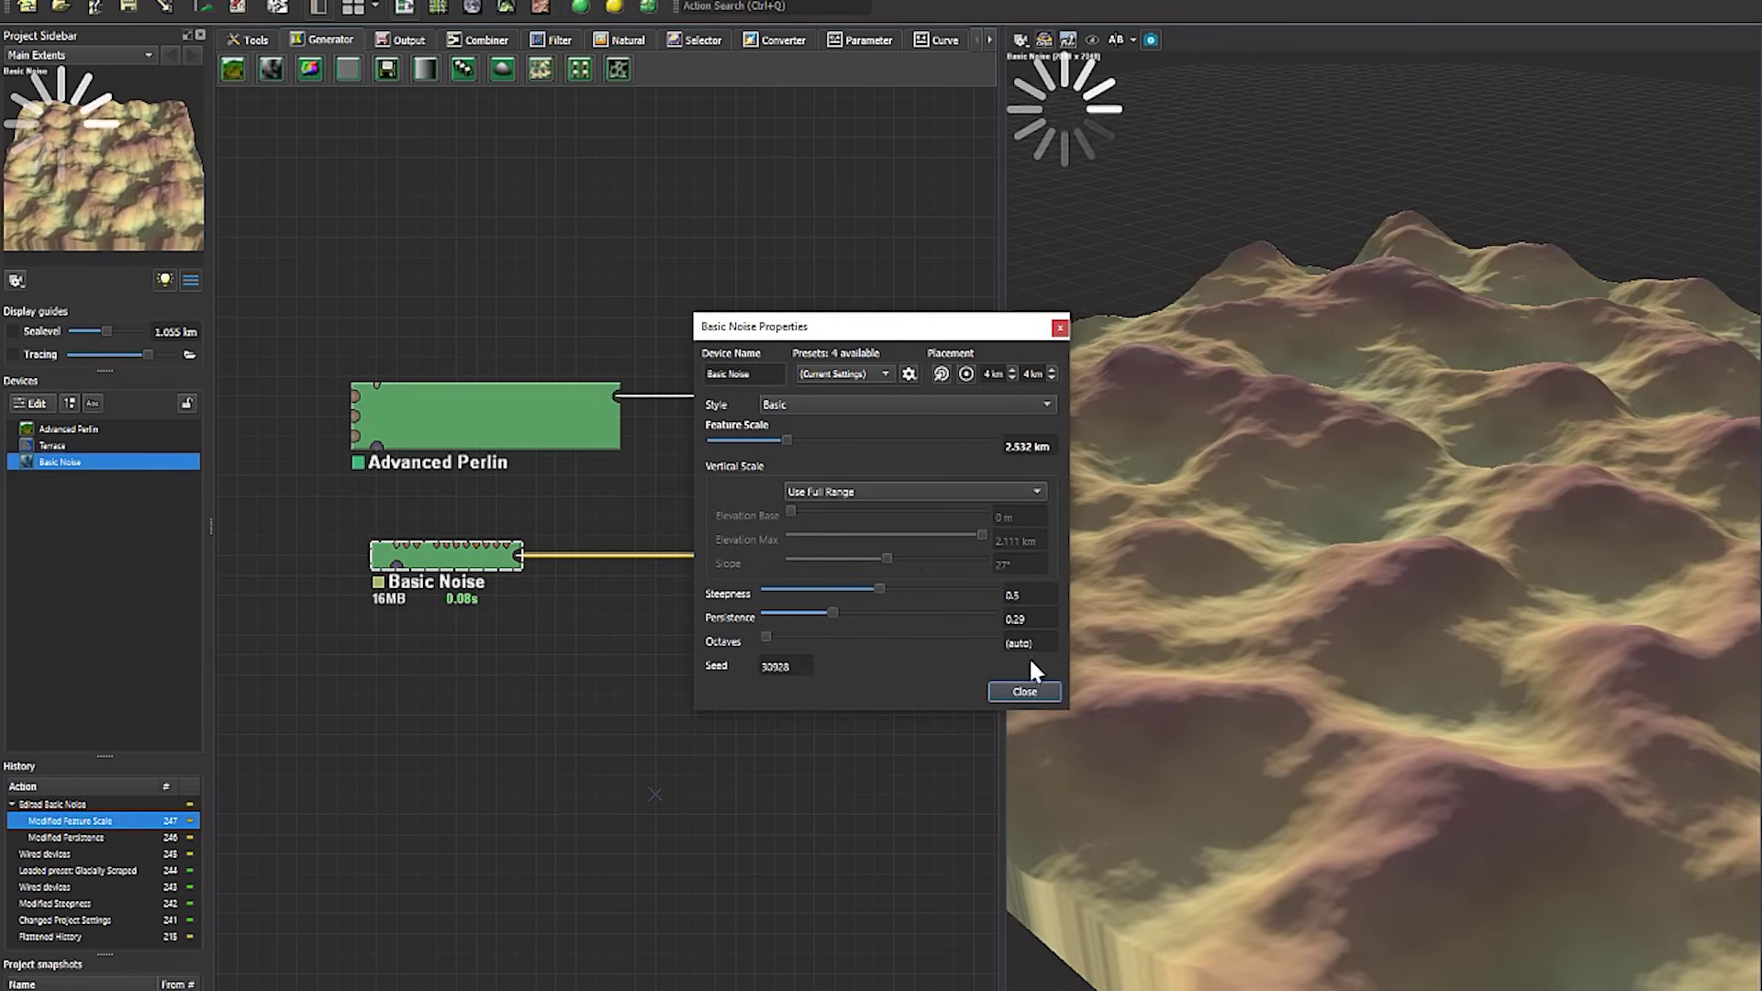
click(1025, 694)
Preview the Terrace device and add an Erosion device fed by its output below Basic Noise
click(846, 418)
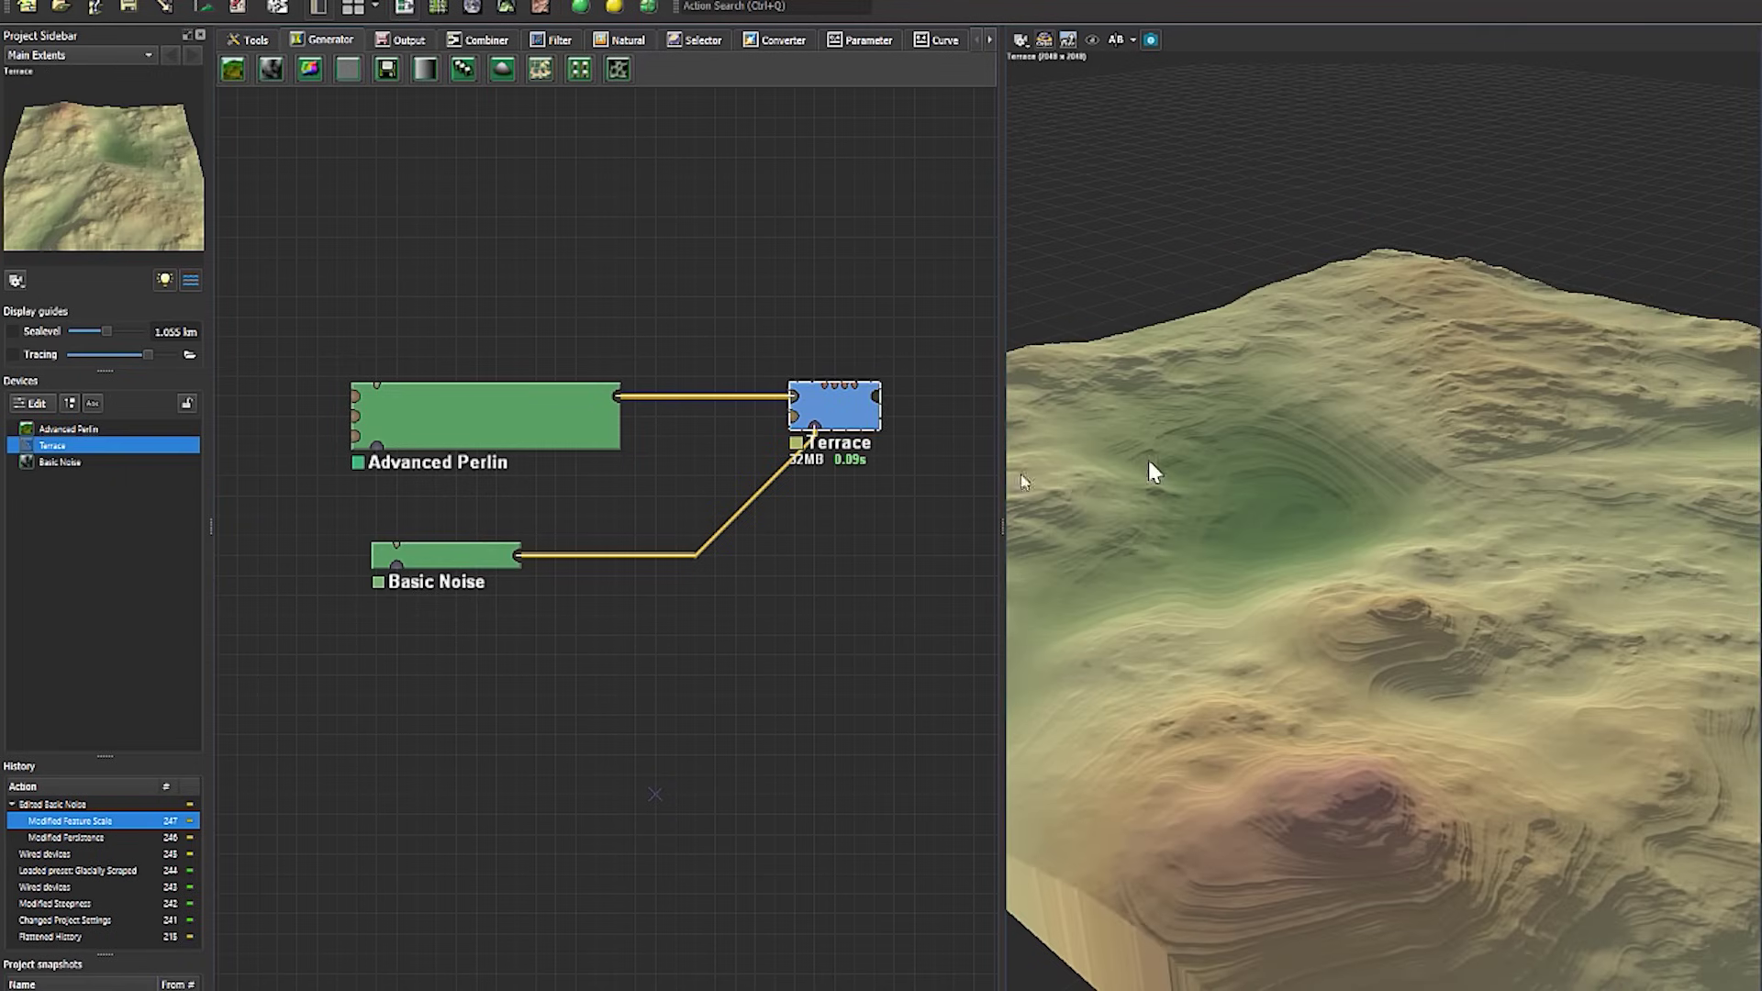
drag(1494, 618, 1148, 602)
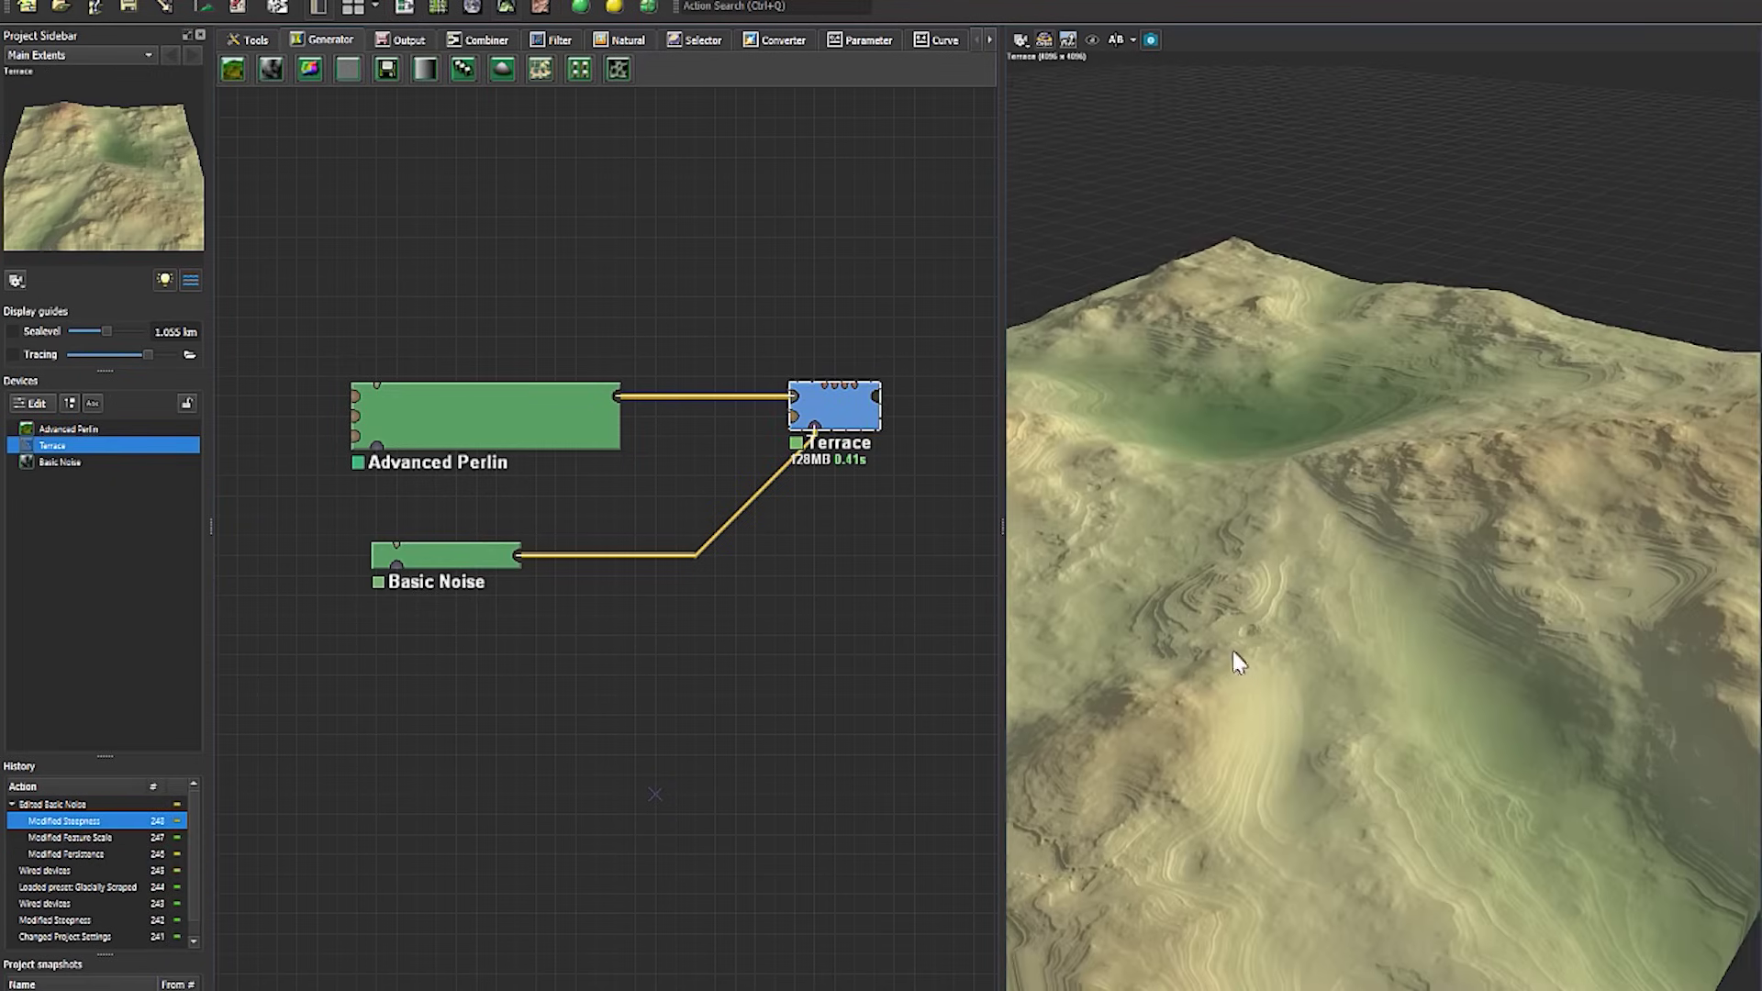
drag(1229, 647, 1270, 621)
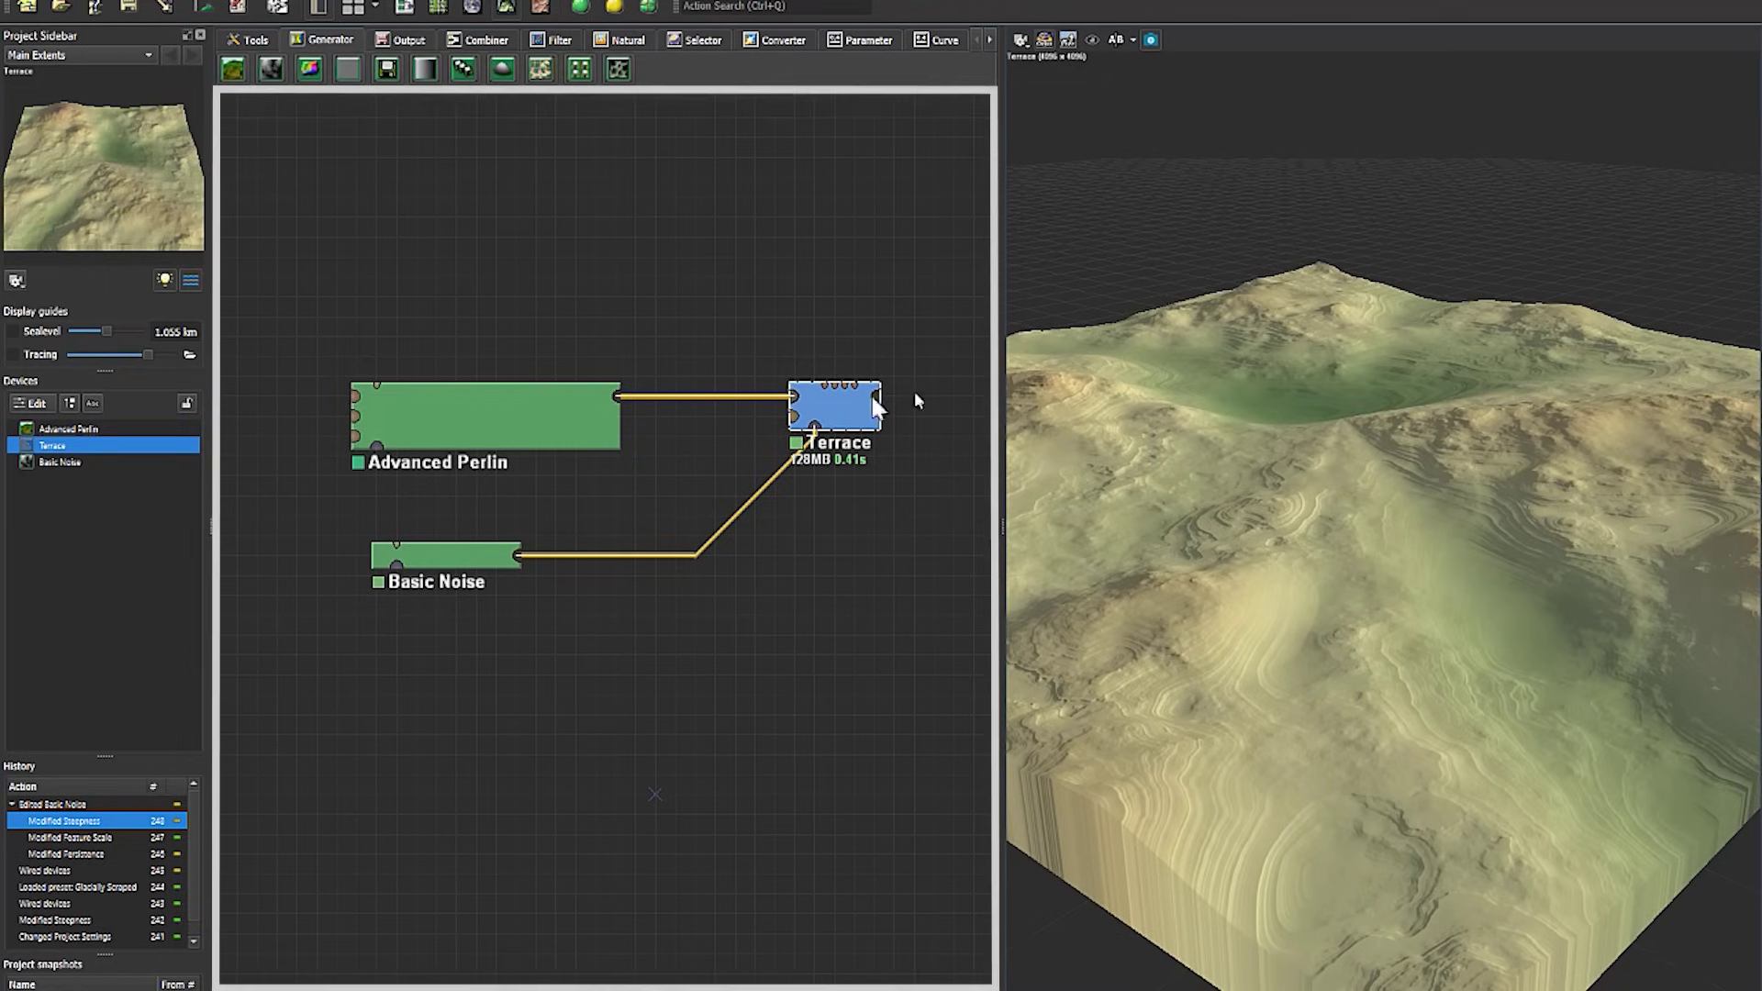
drag(876, 396, 335, 651)
text(erosion)
key(Return)
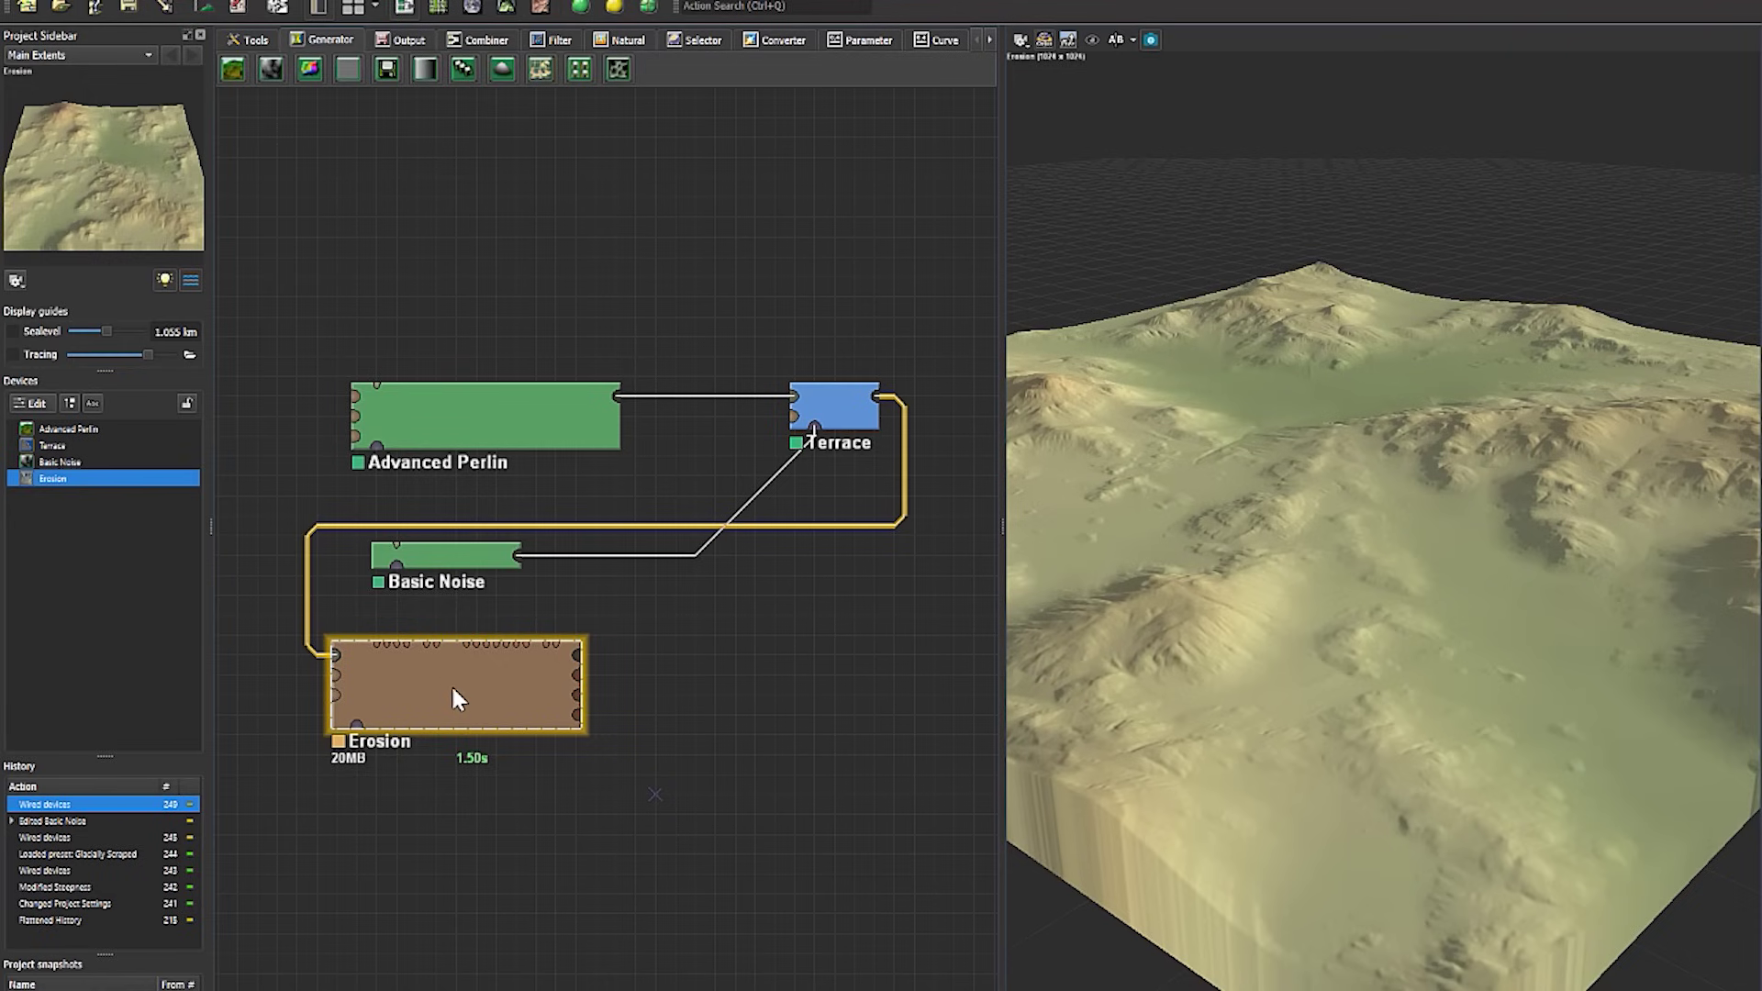
Apply the Deeply Carved preset to the Erosion device and raise its uplift to about 295.5 m
double_click(450, 684)
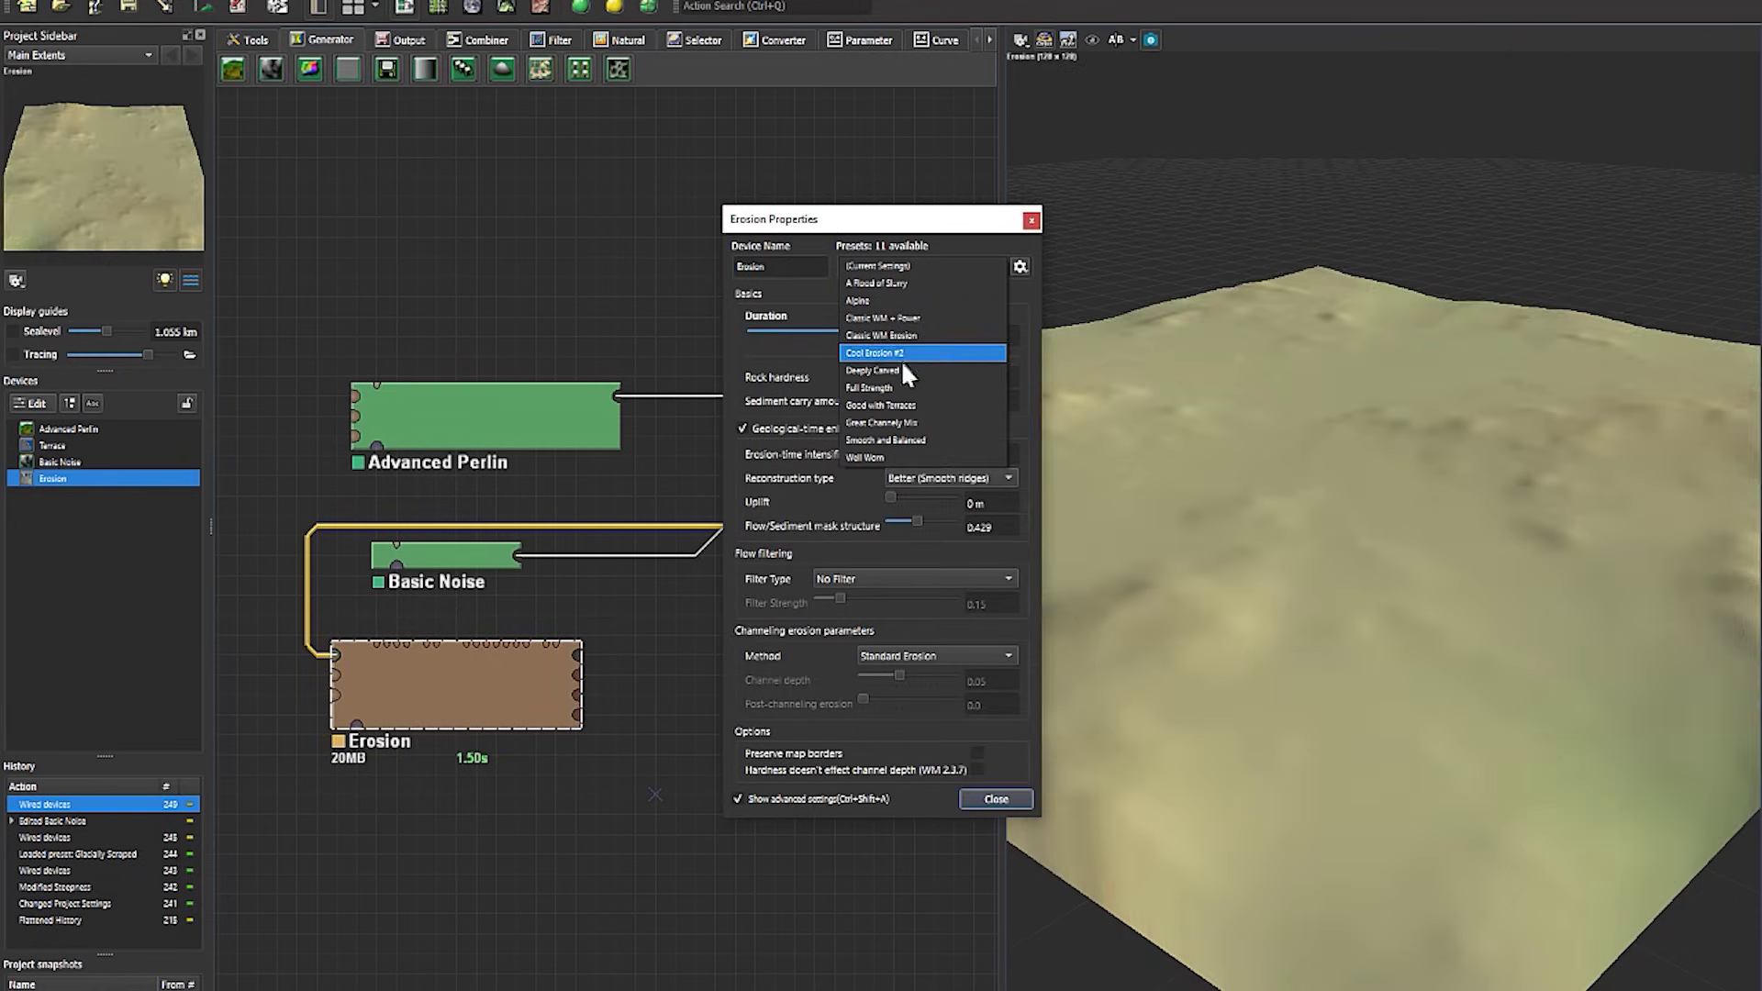
click(900, 367)
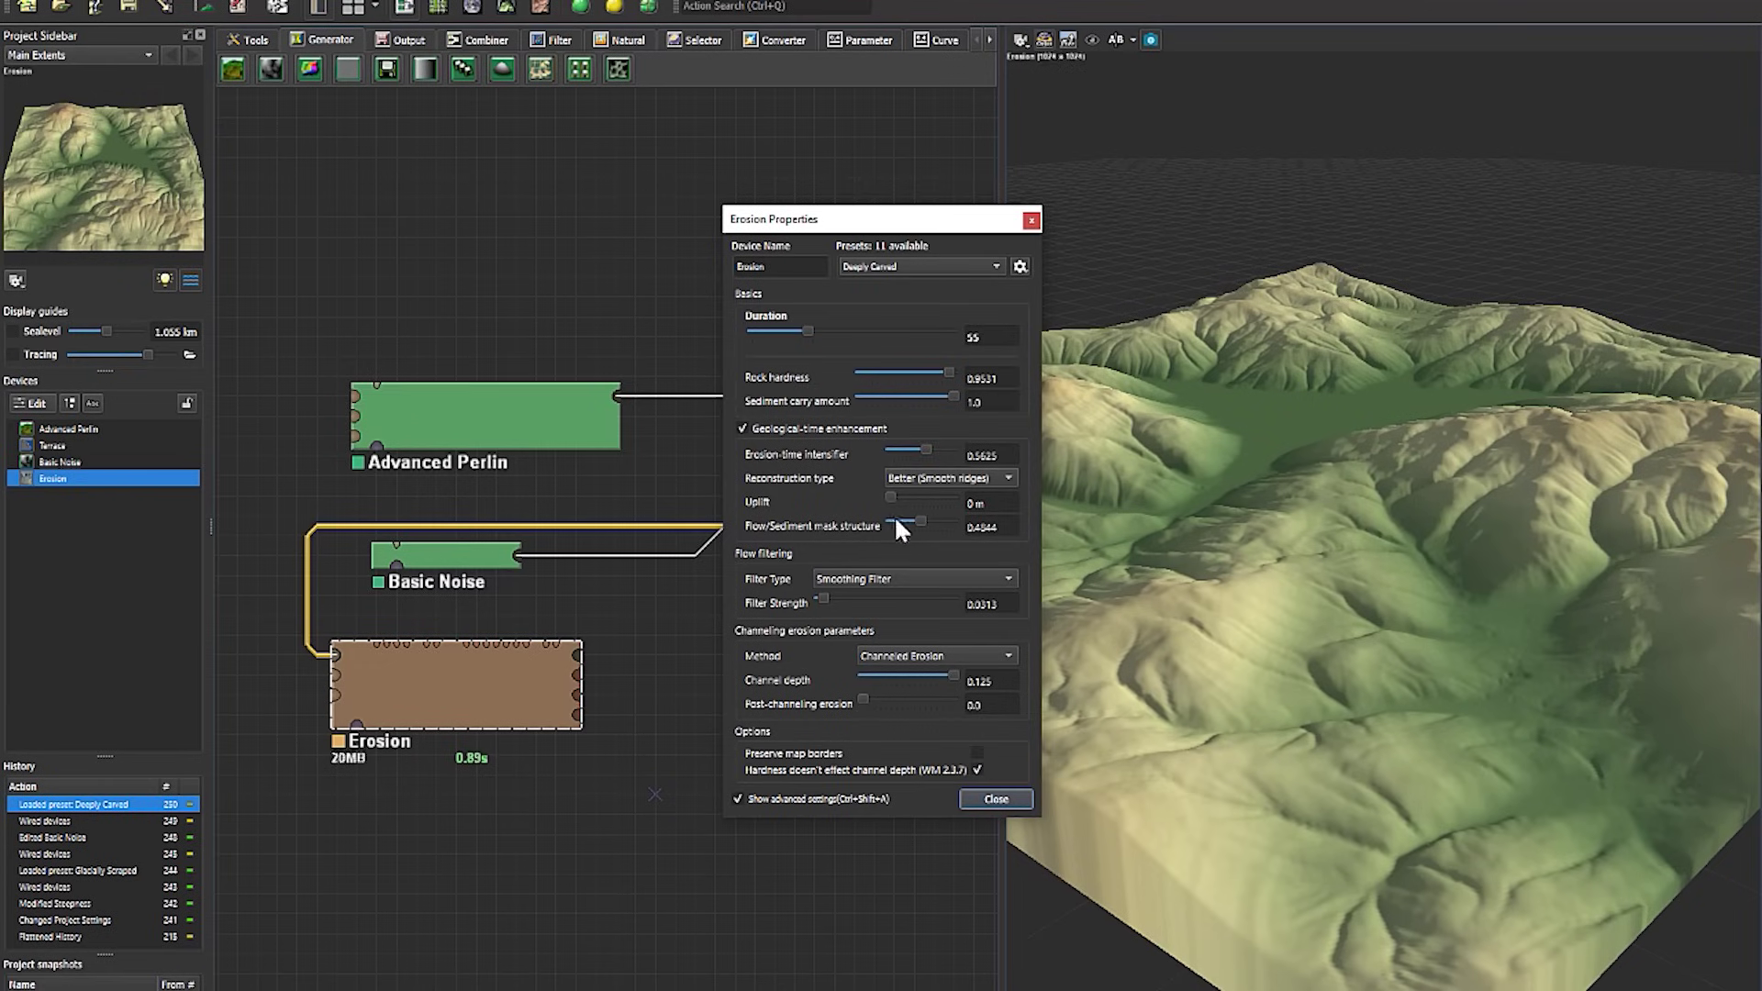
drag(886, 493, 907, 494)
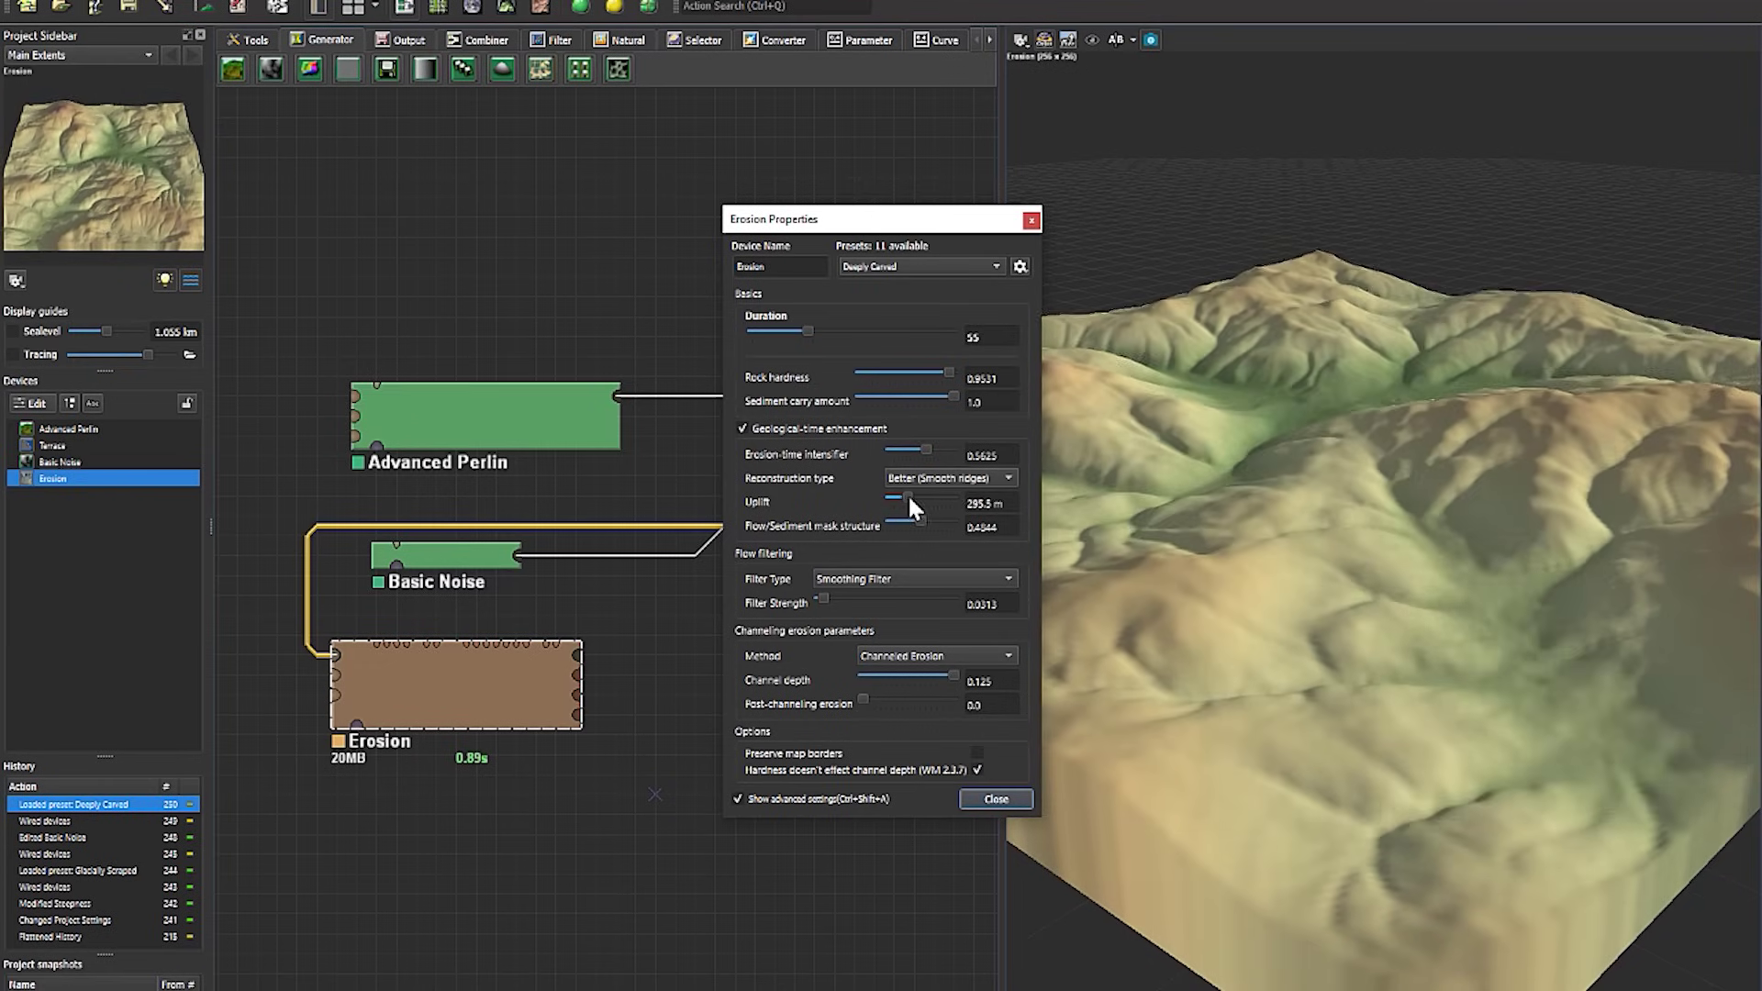
click(1031, 220)
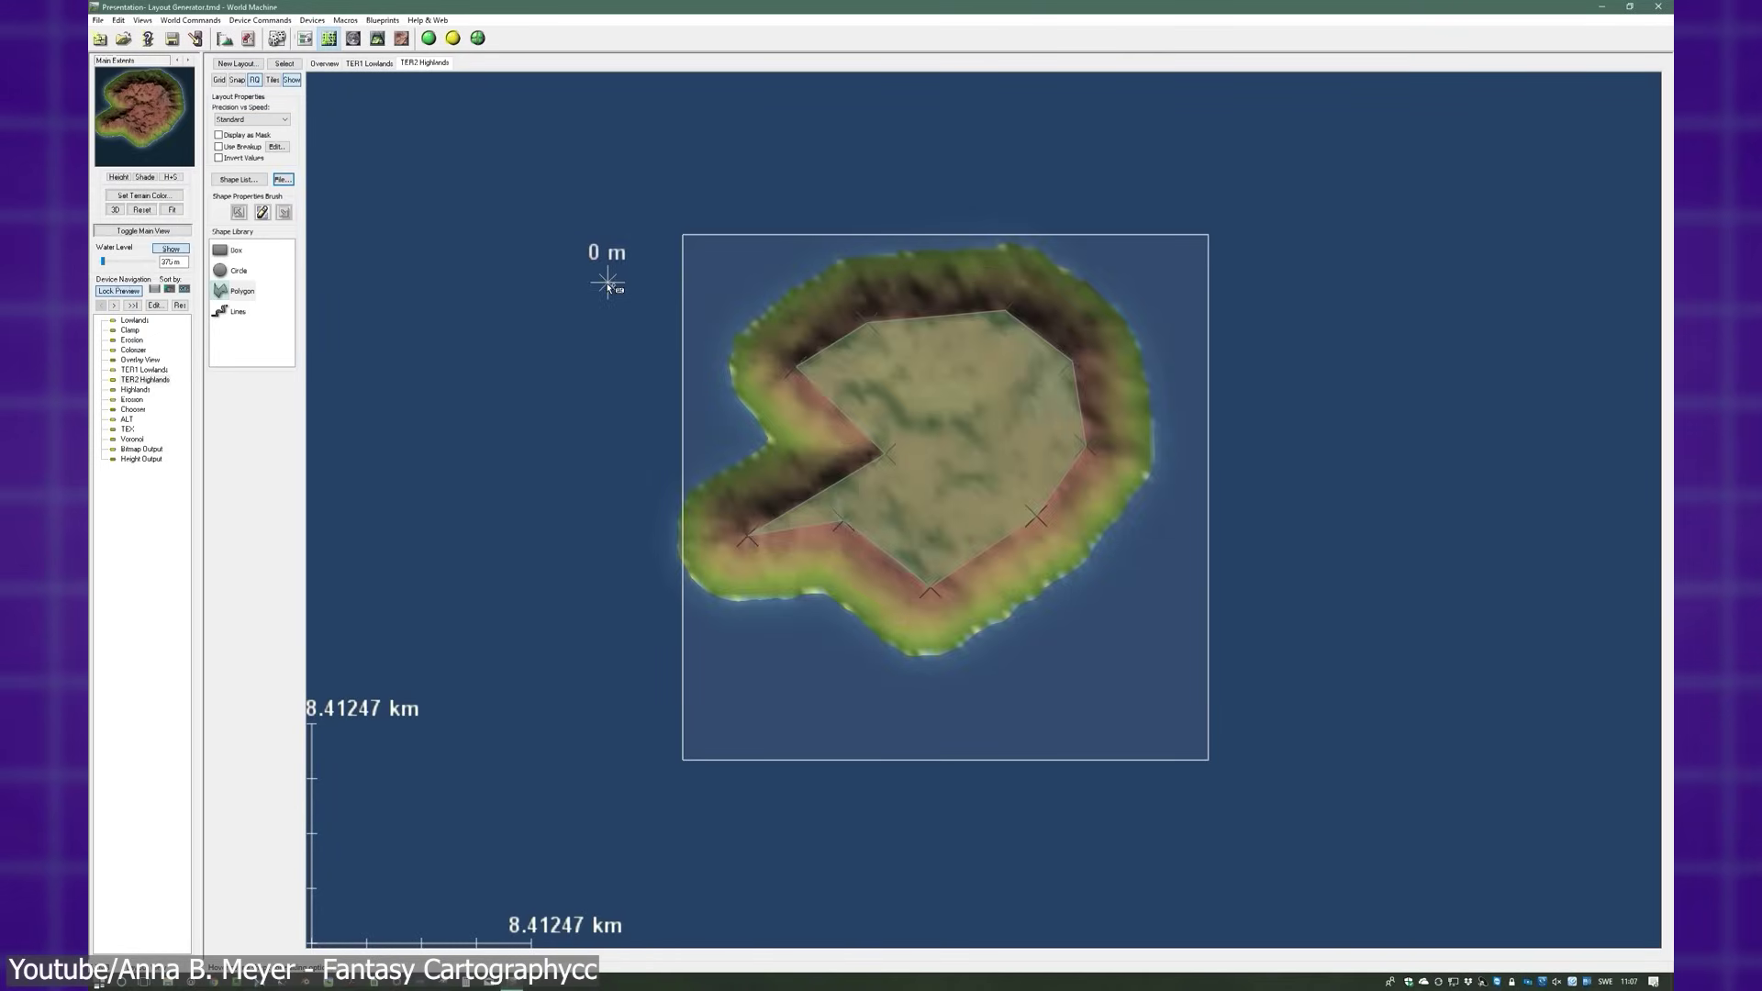
Adjust the island polygon and the curved ridge line in the TIER2 Highlands layout
click(995, 452)
drag(996, 452, 978, 452)
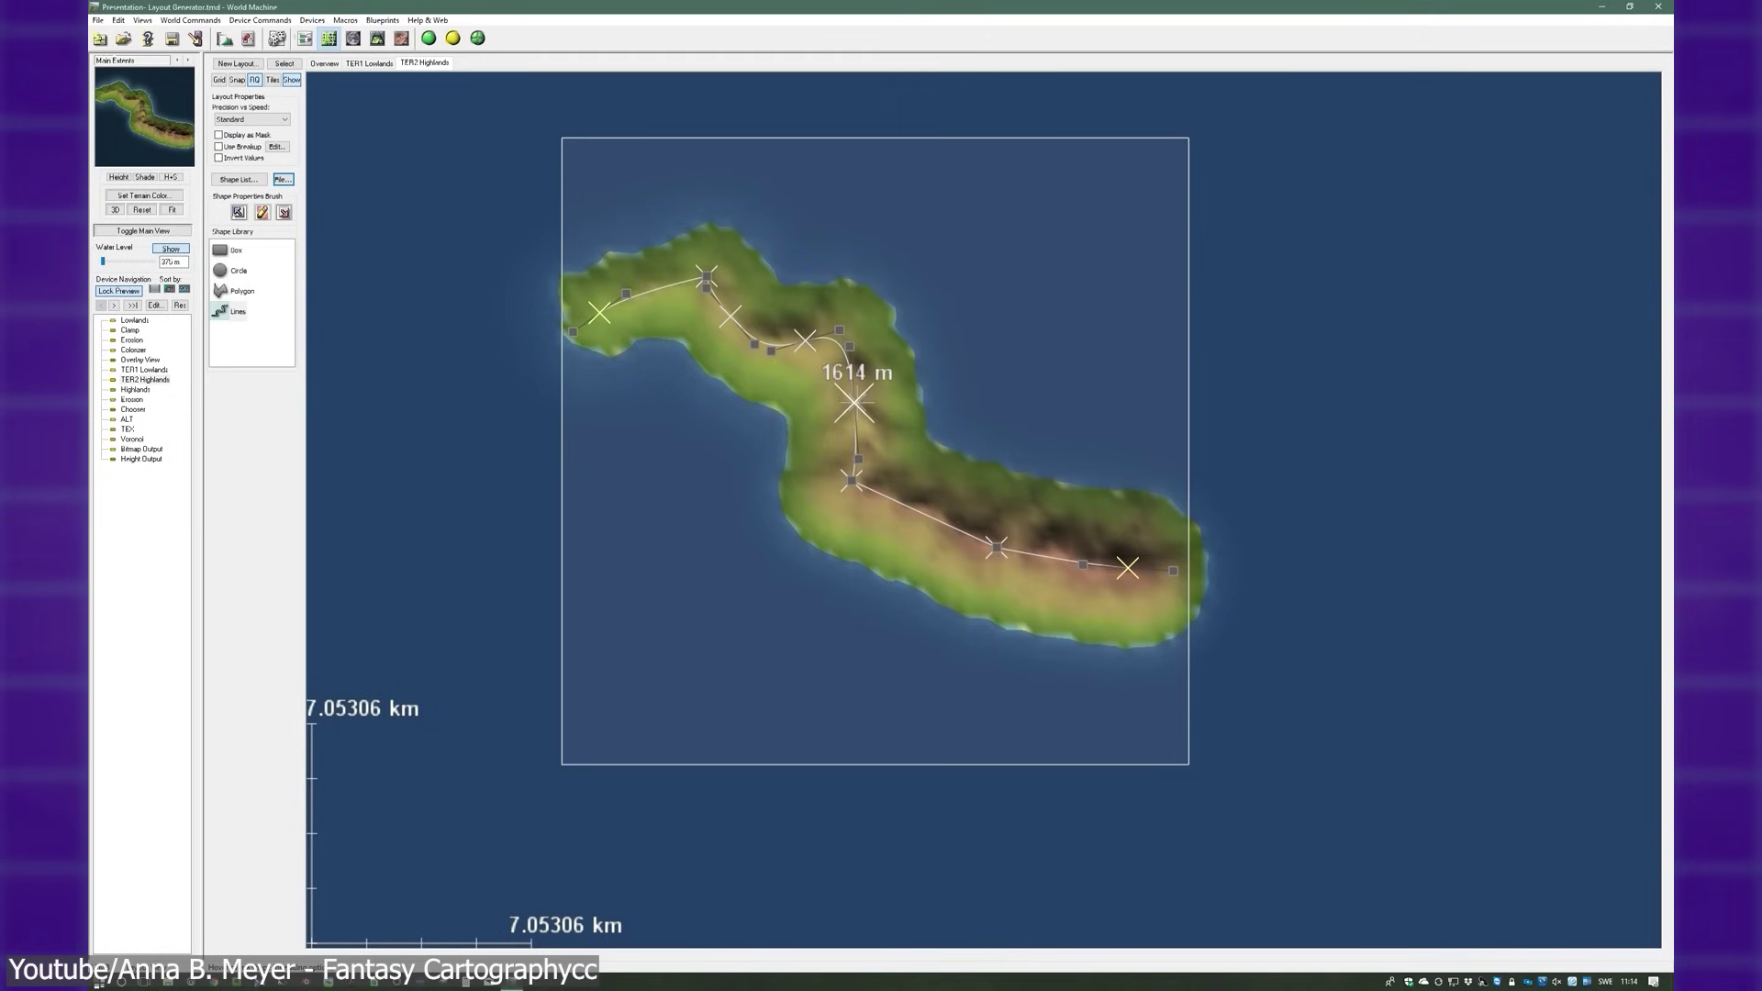
click(1026, 299)
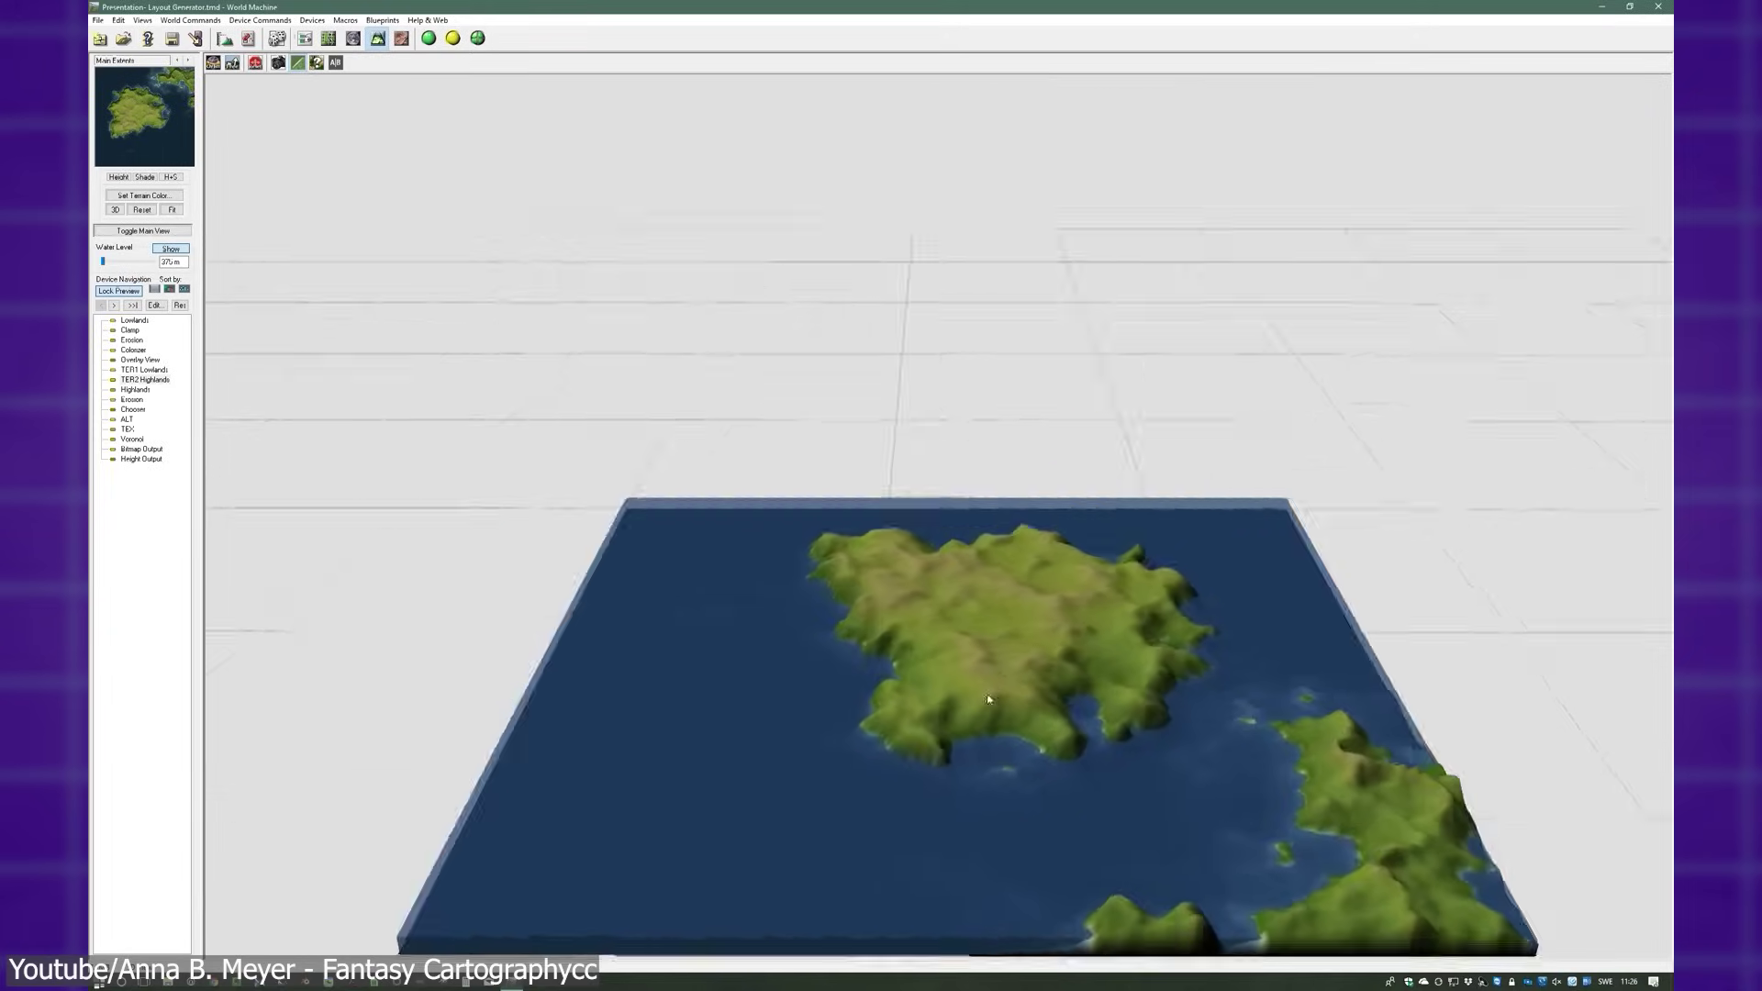
Examine the generated islands' coastline and relief in 3D from several angles
drag(880, 725, 936, 734)
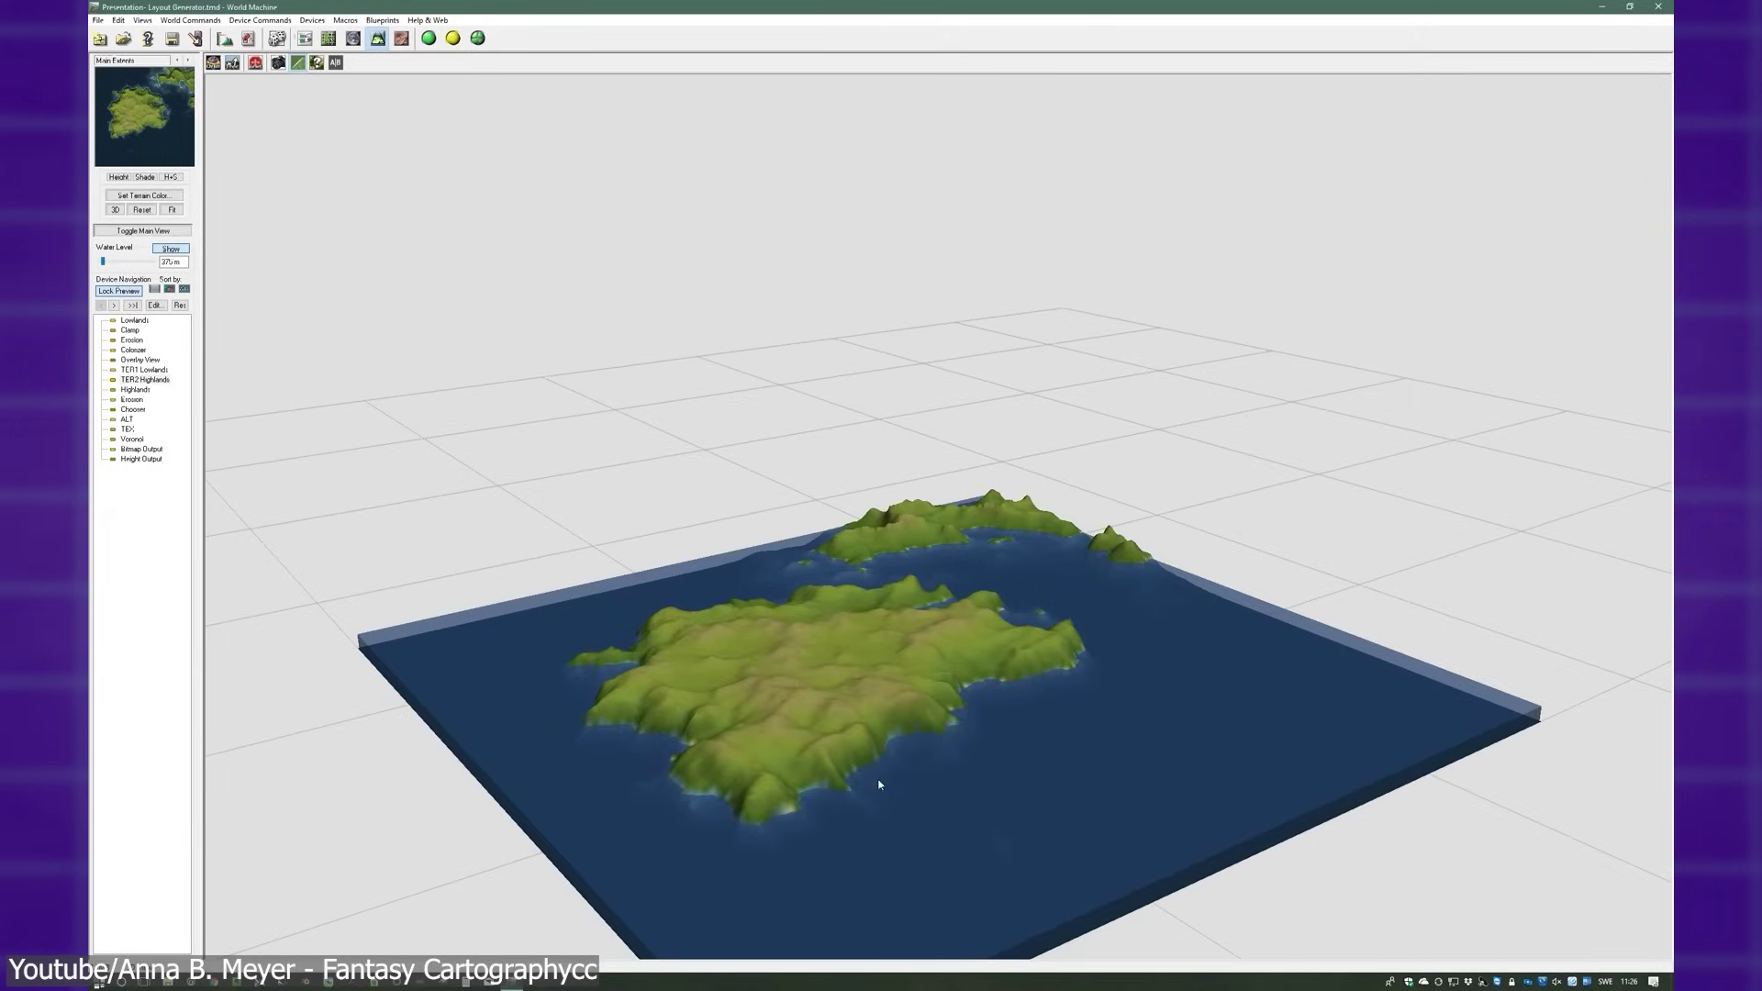
scroll(876, 778, up, 5)
drag(965, 767, 785, 752)
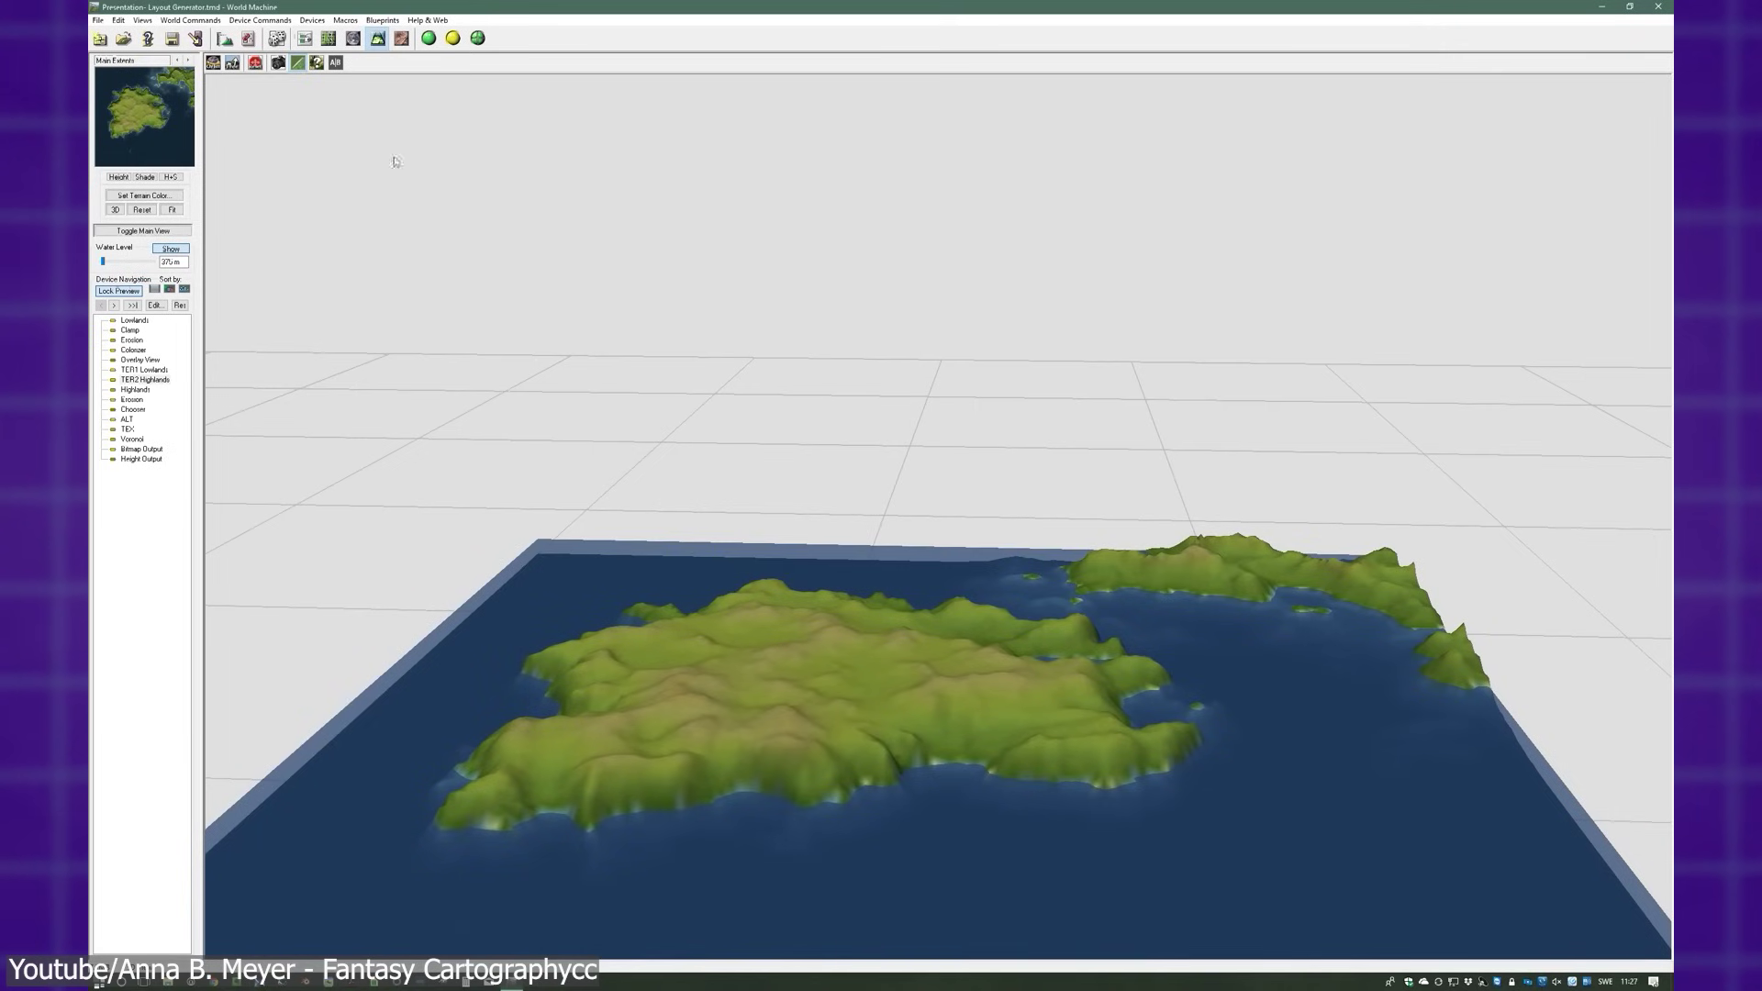
Return to the TIER2 Highlands layout and raise the island polygon's Shape Breakup Participation
click(327, 38)
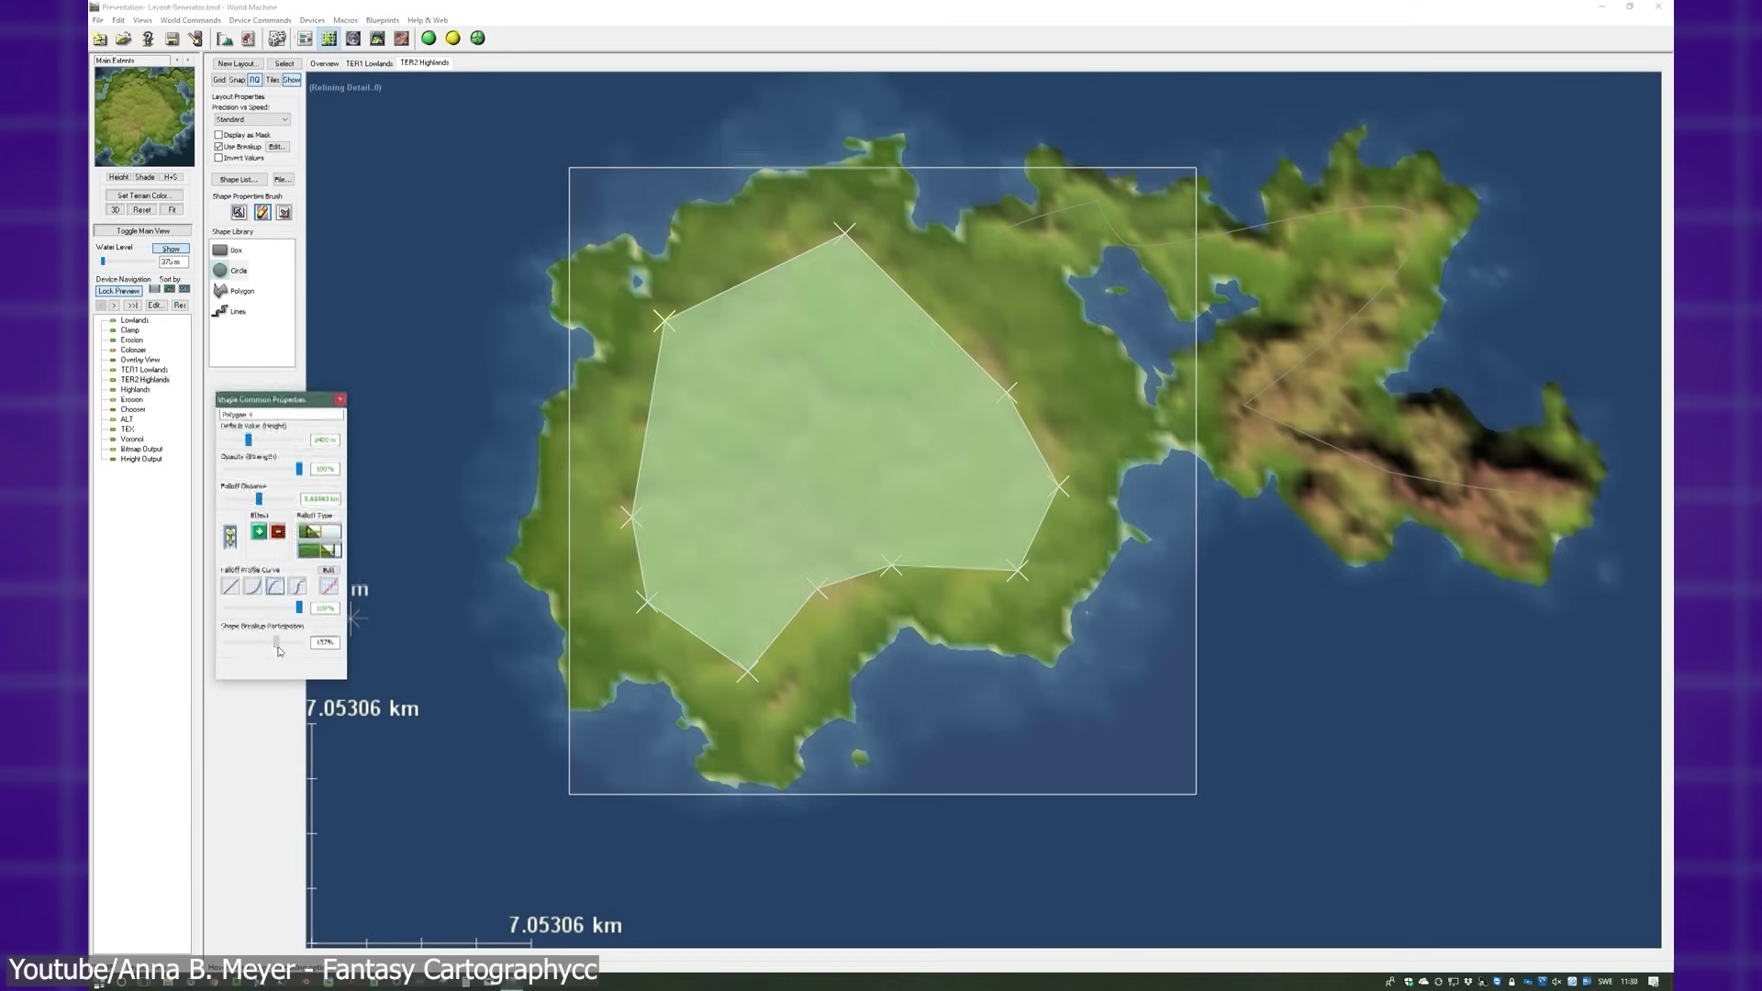
click(383, 605)
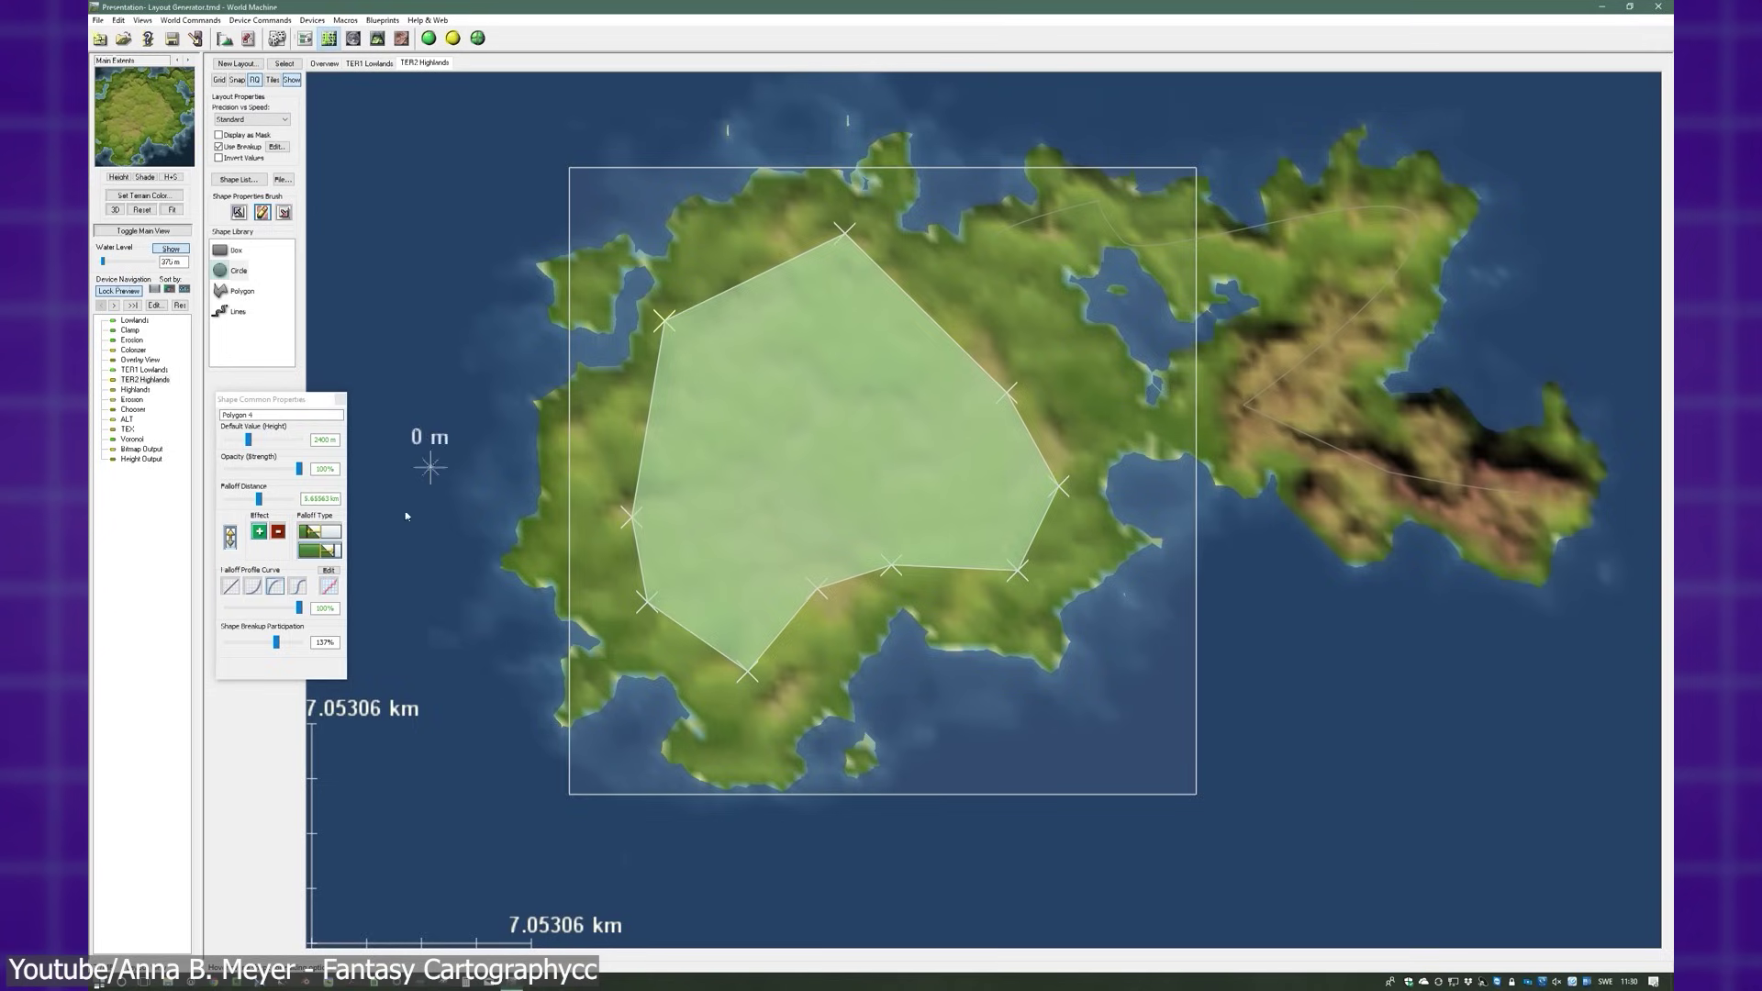
drag(277, 644, 287, 650)
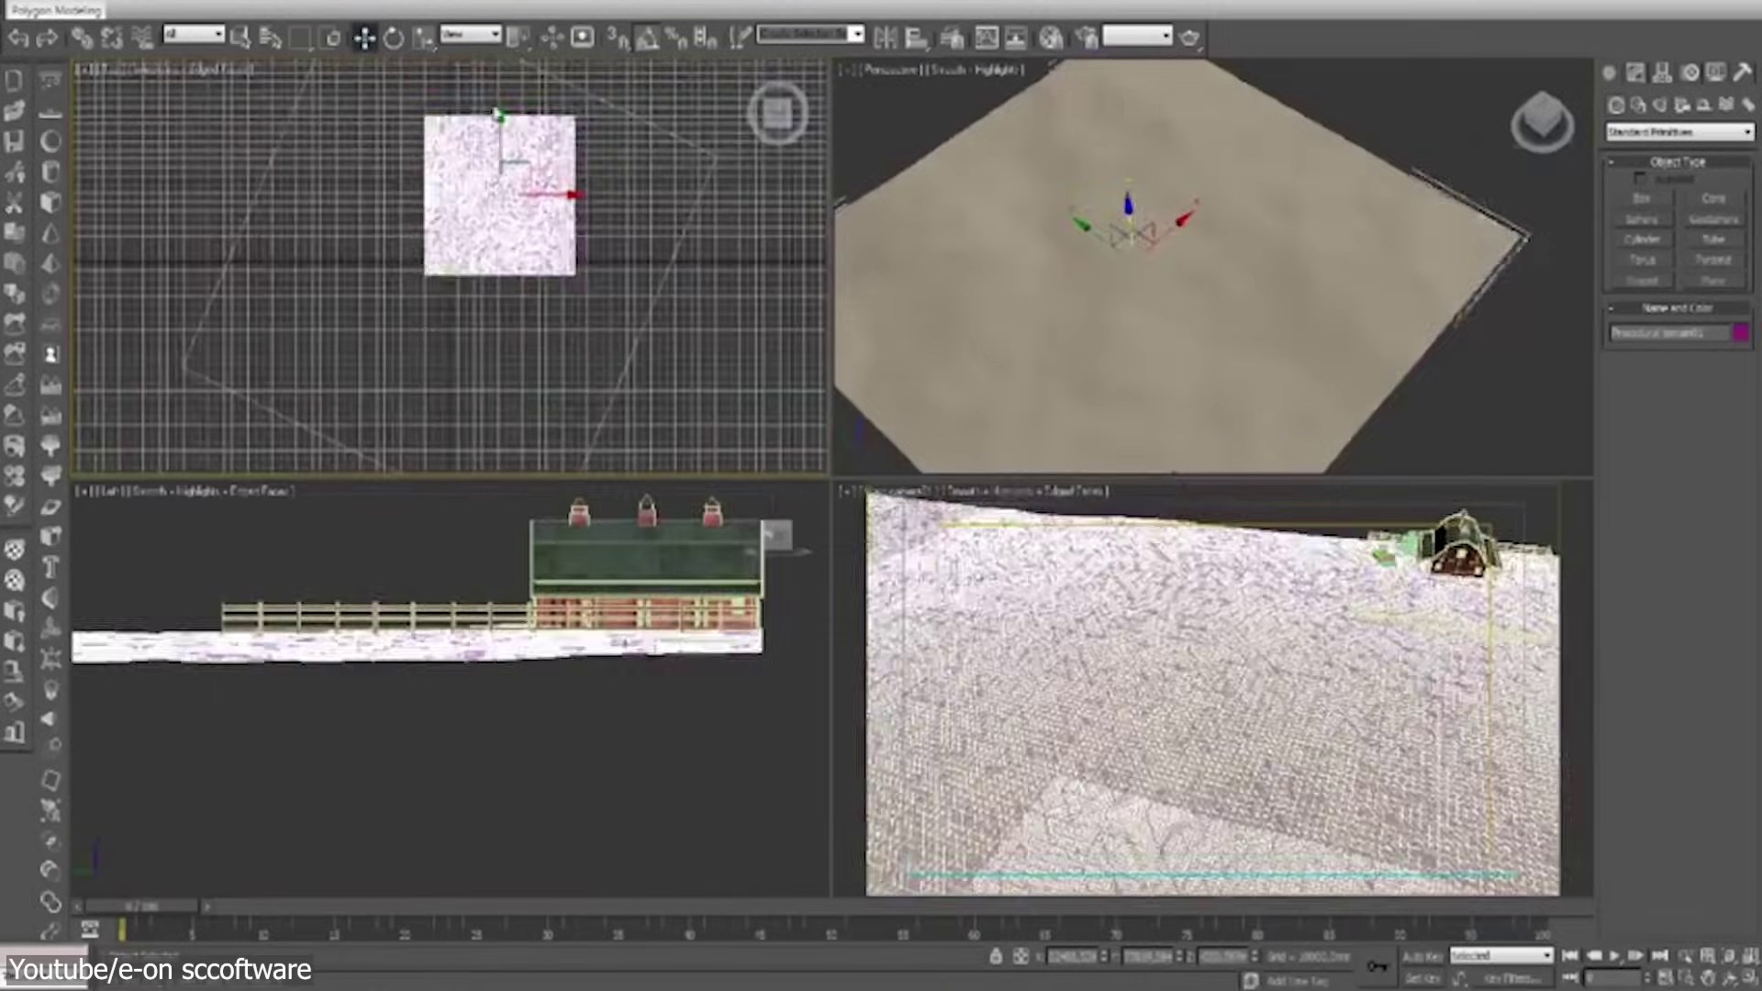
In 3ds Max, clone the procedural terrain beside the original in the top view and lower the large cube in the left view
shift+drag(496, 113, 519, 291)
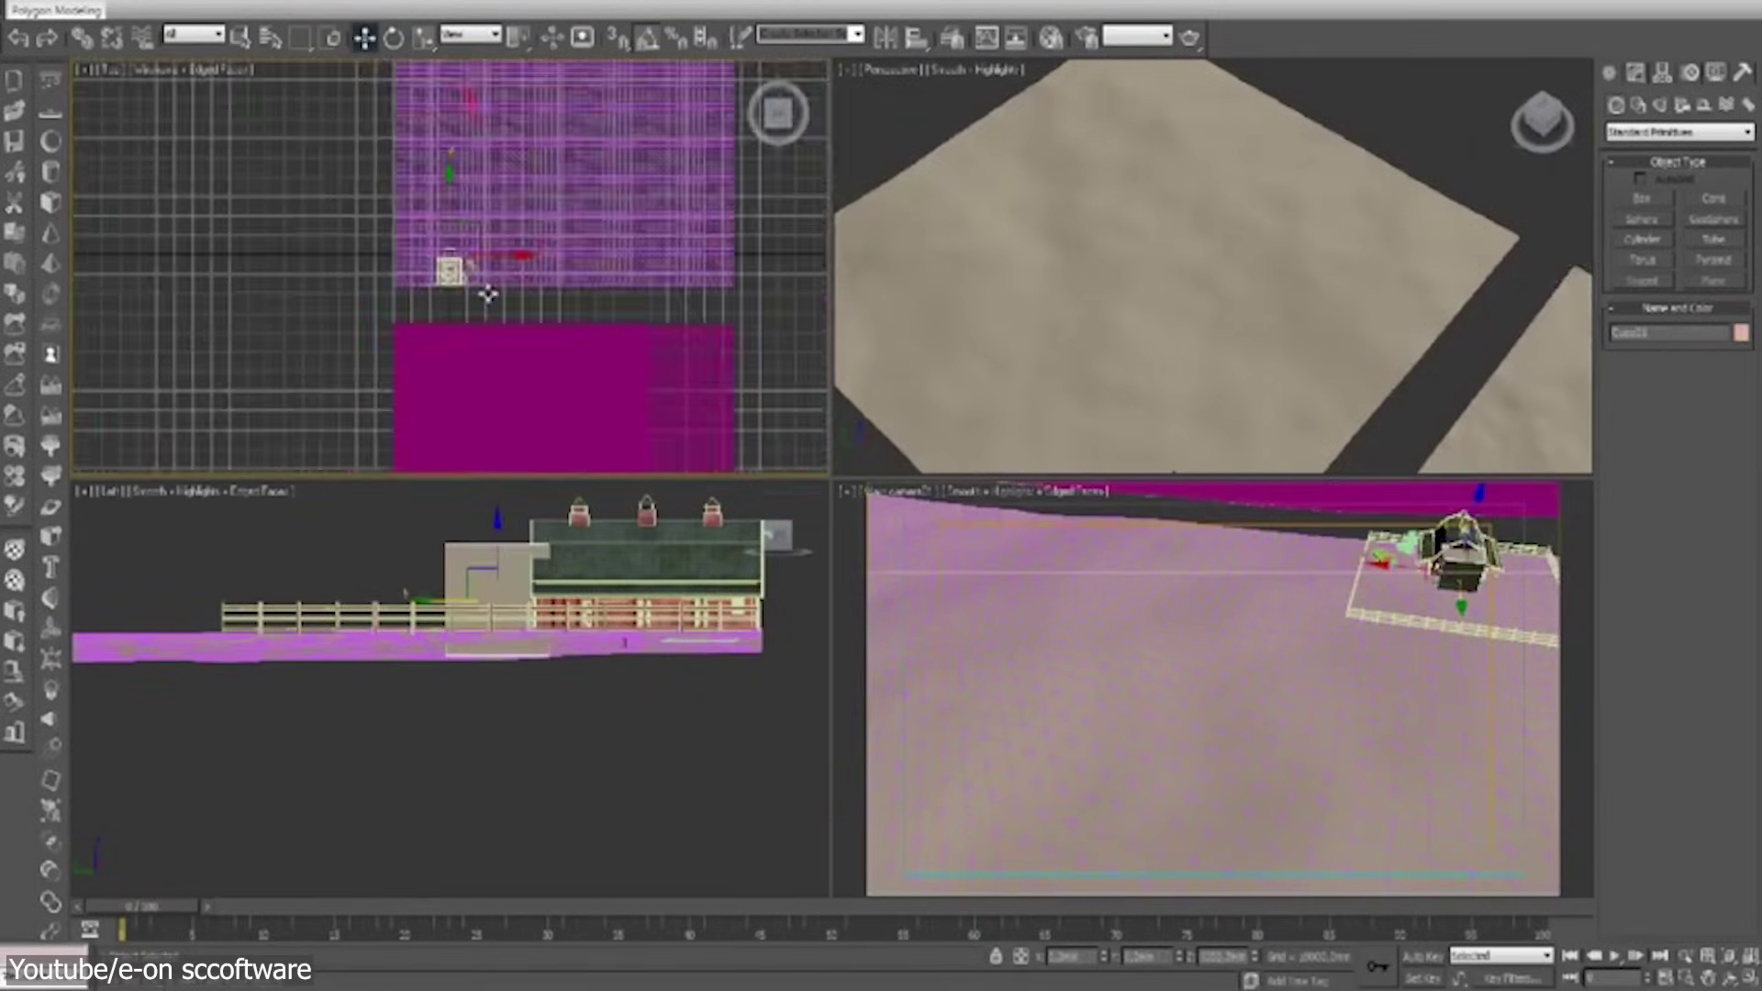
key(w)
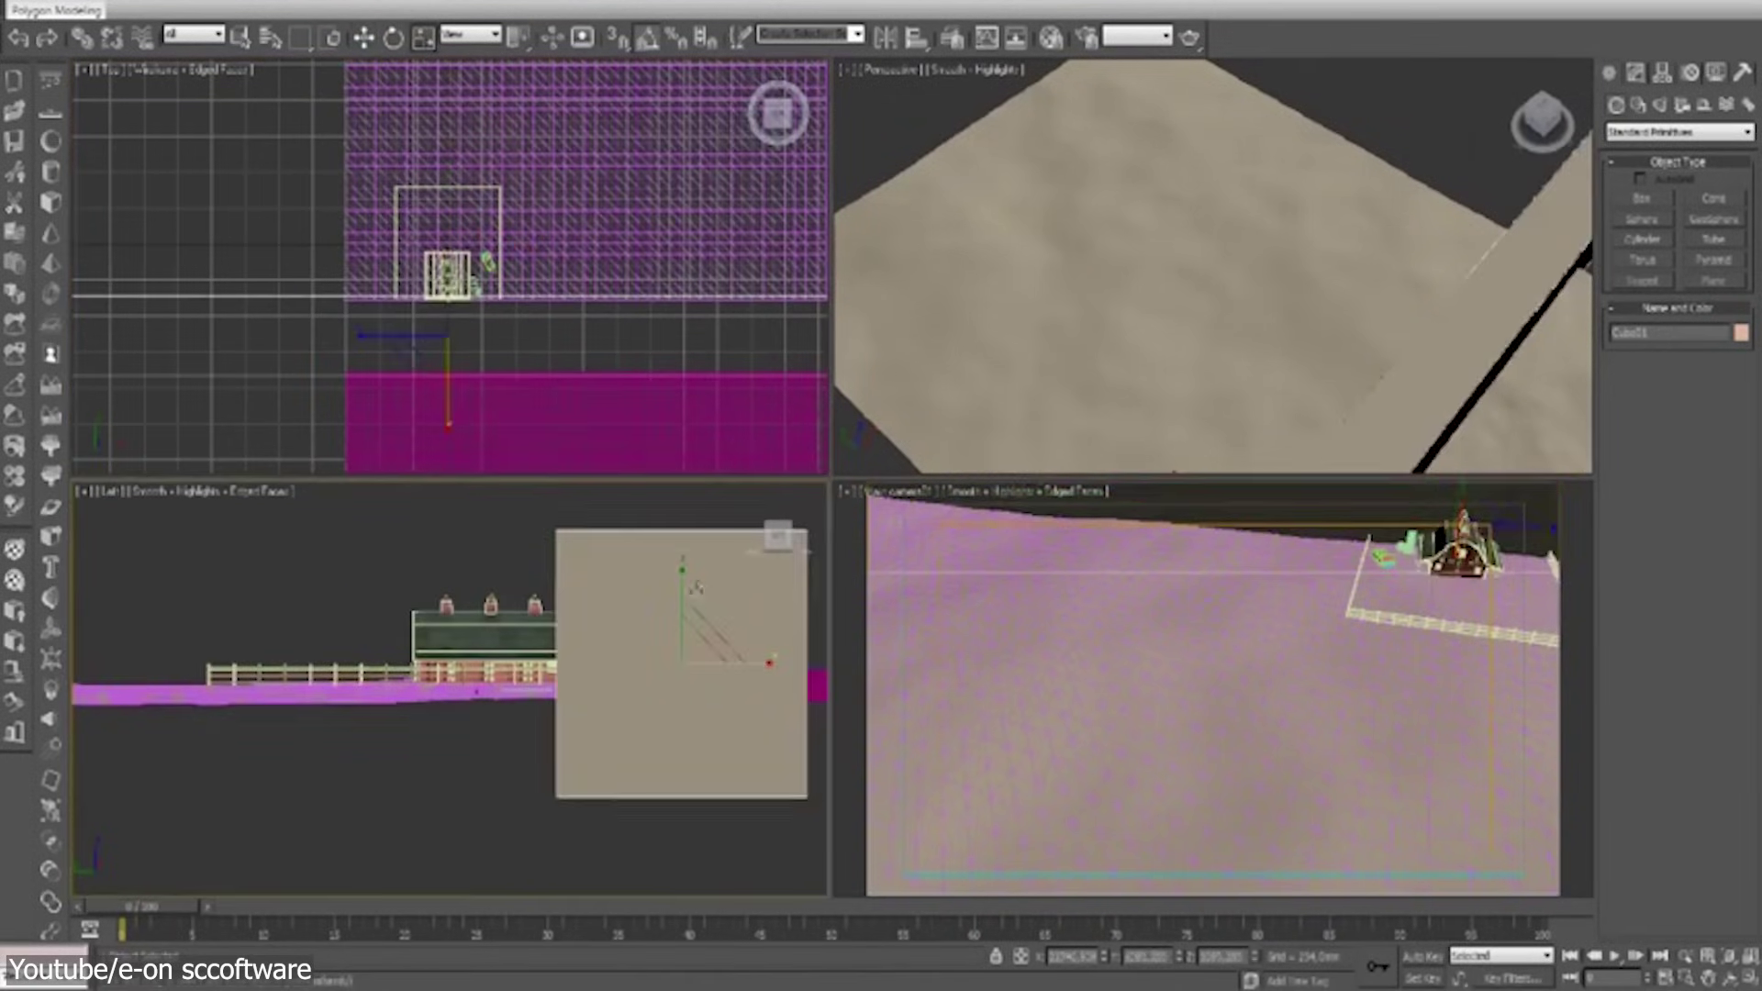
drag(670, 587, 677, 675)
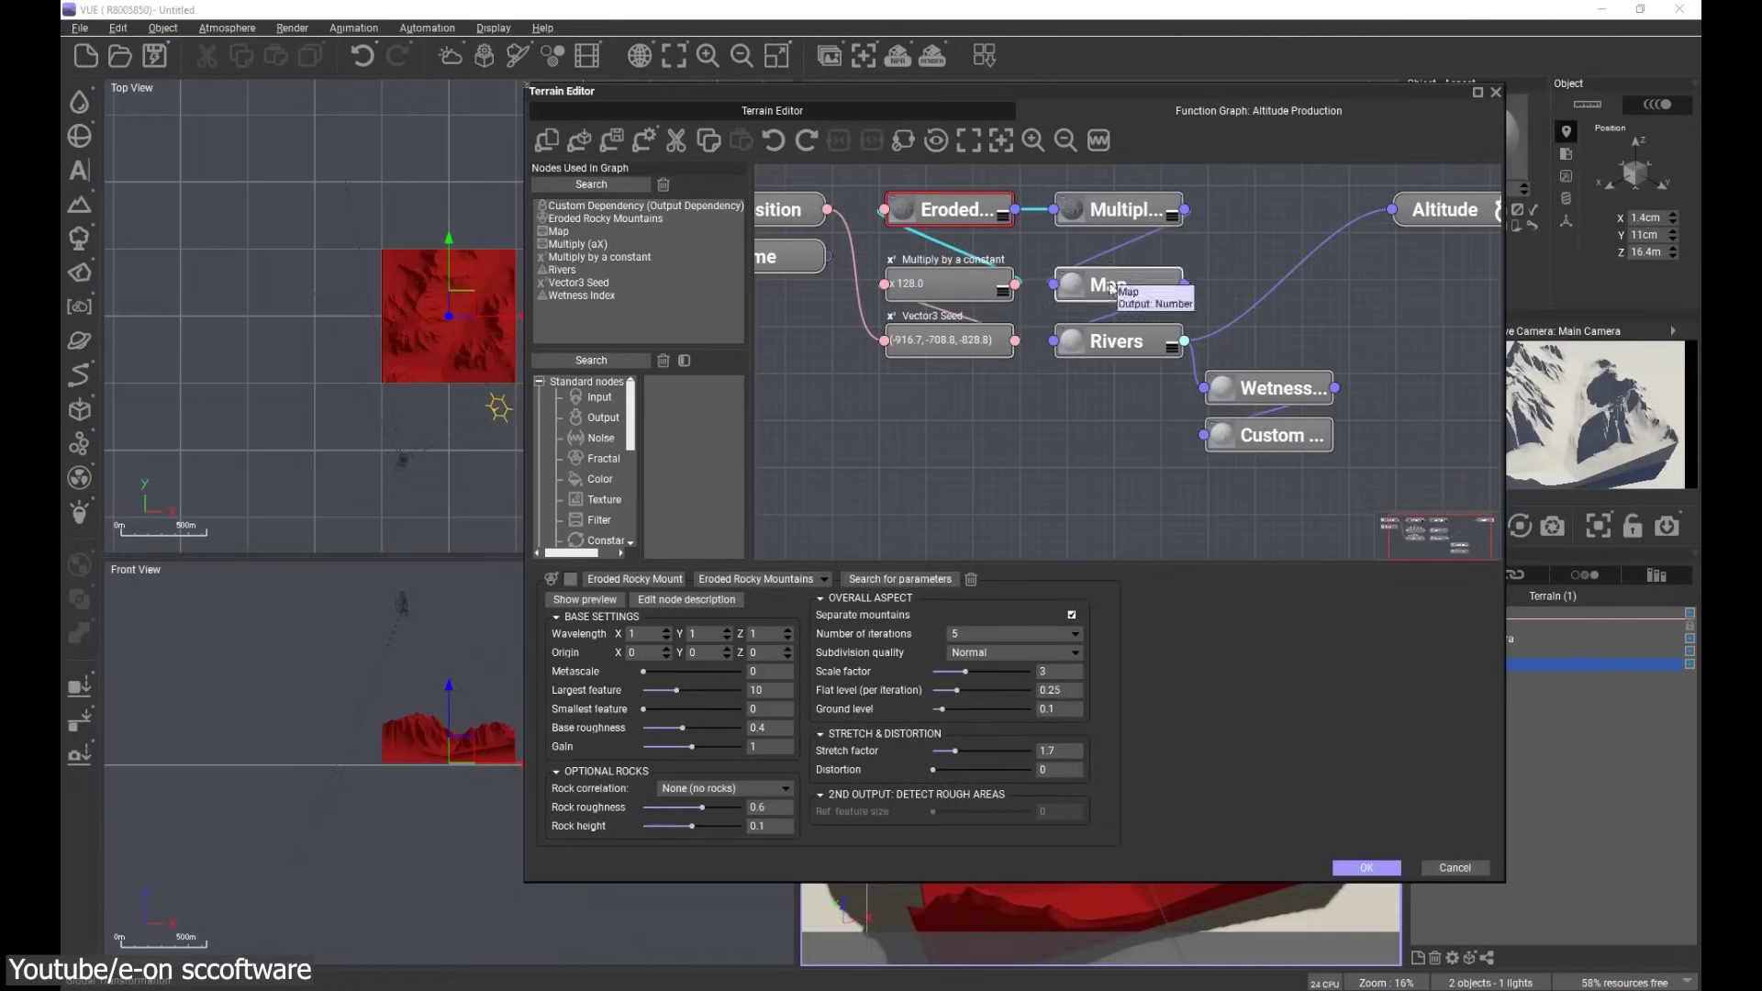
In VUE, view the eroded mountain terrain in the Terrain Editor and return to its altitude function graph
click(963, 117)
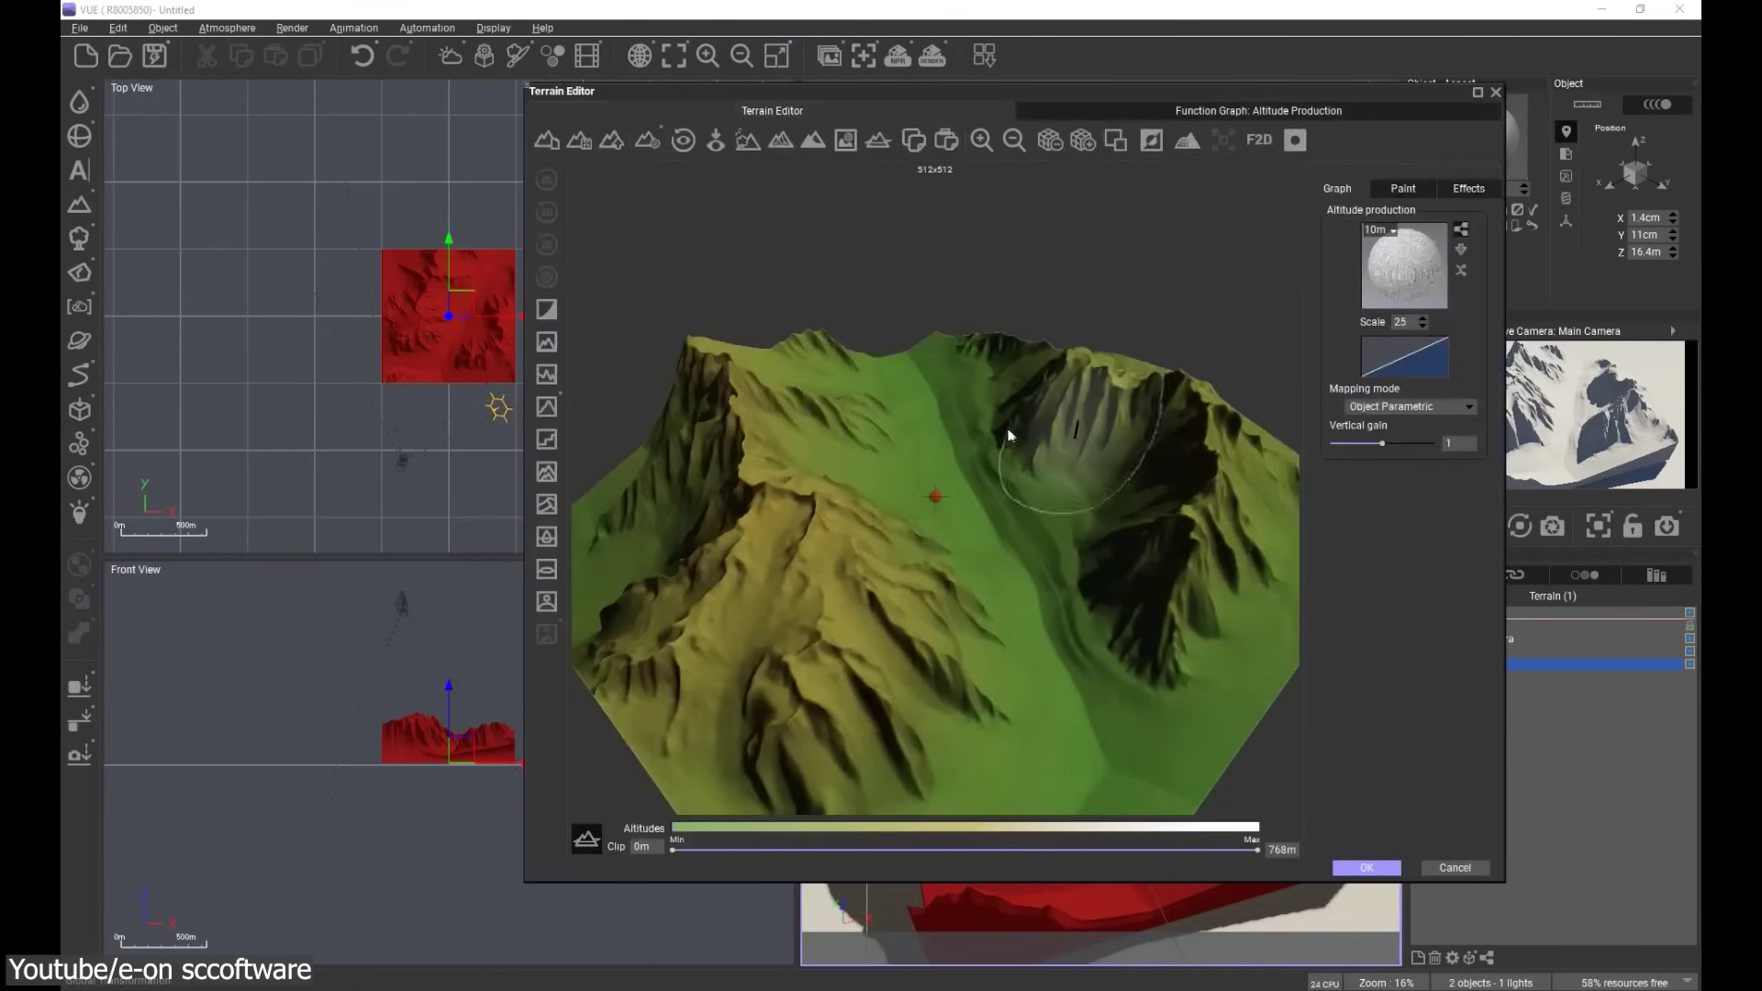
click(1230, 112)
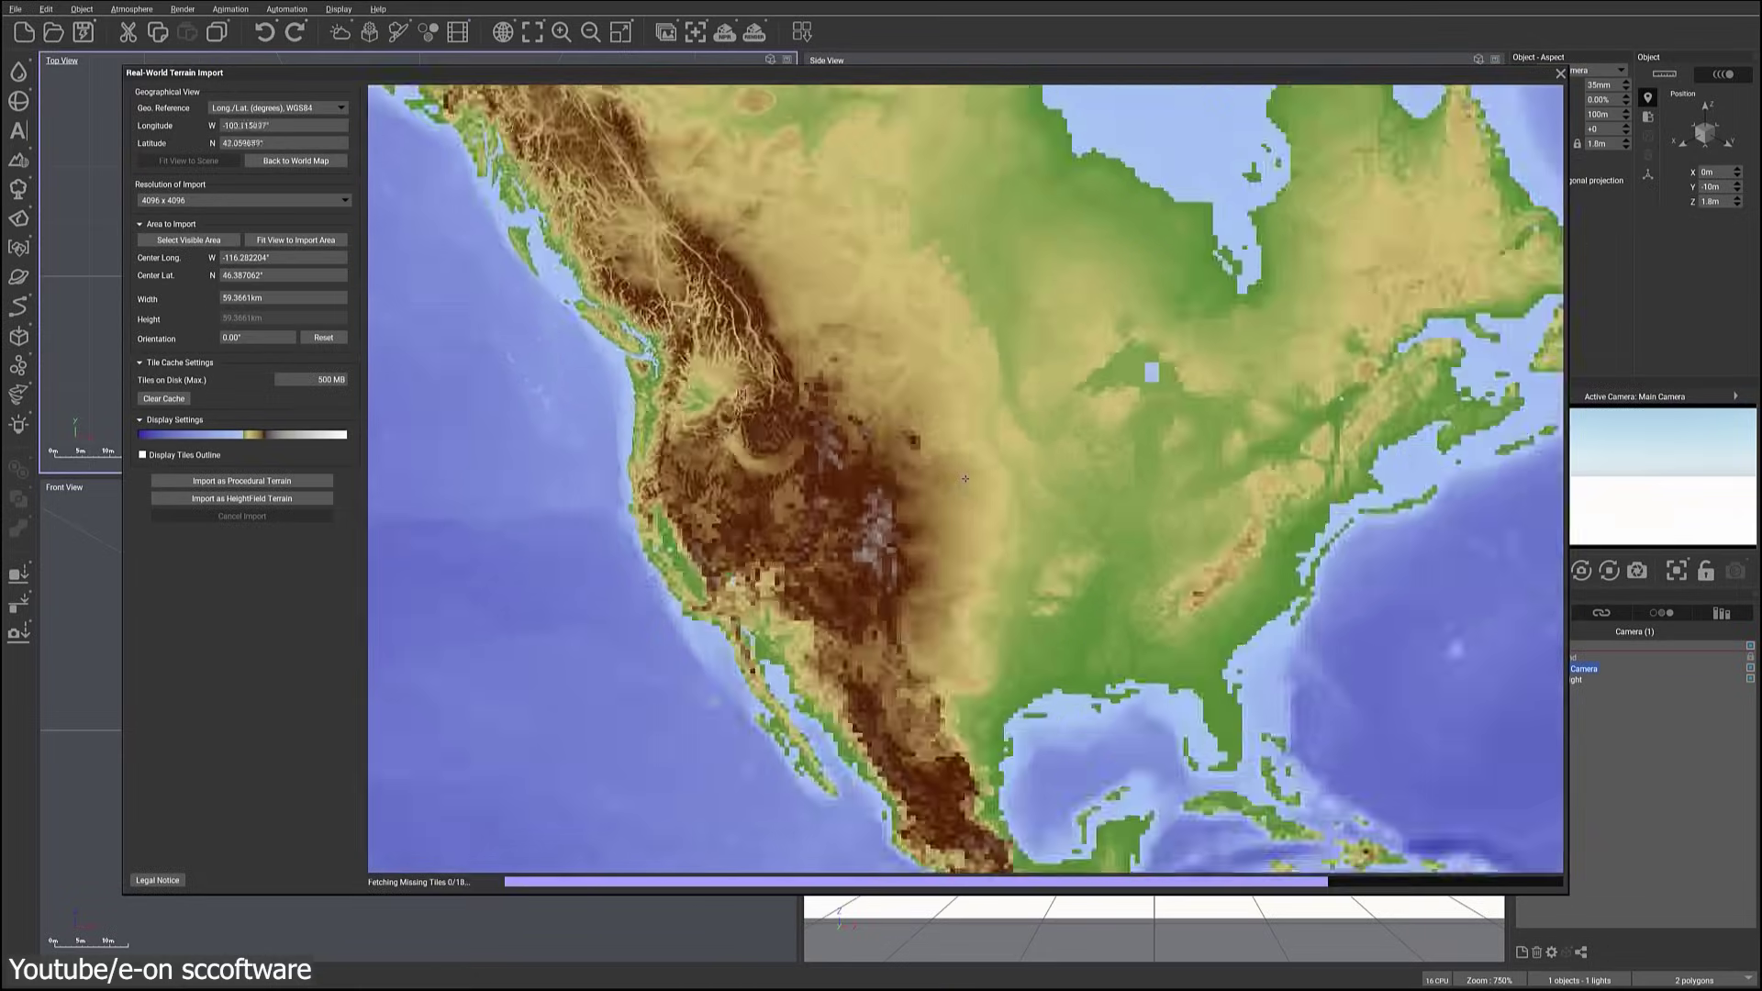
Examine the mountainous region around the import area on the Real-World Terrain Import map at close range
scroll(593, 467, up, 10)
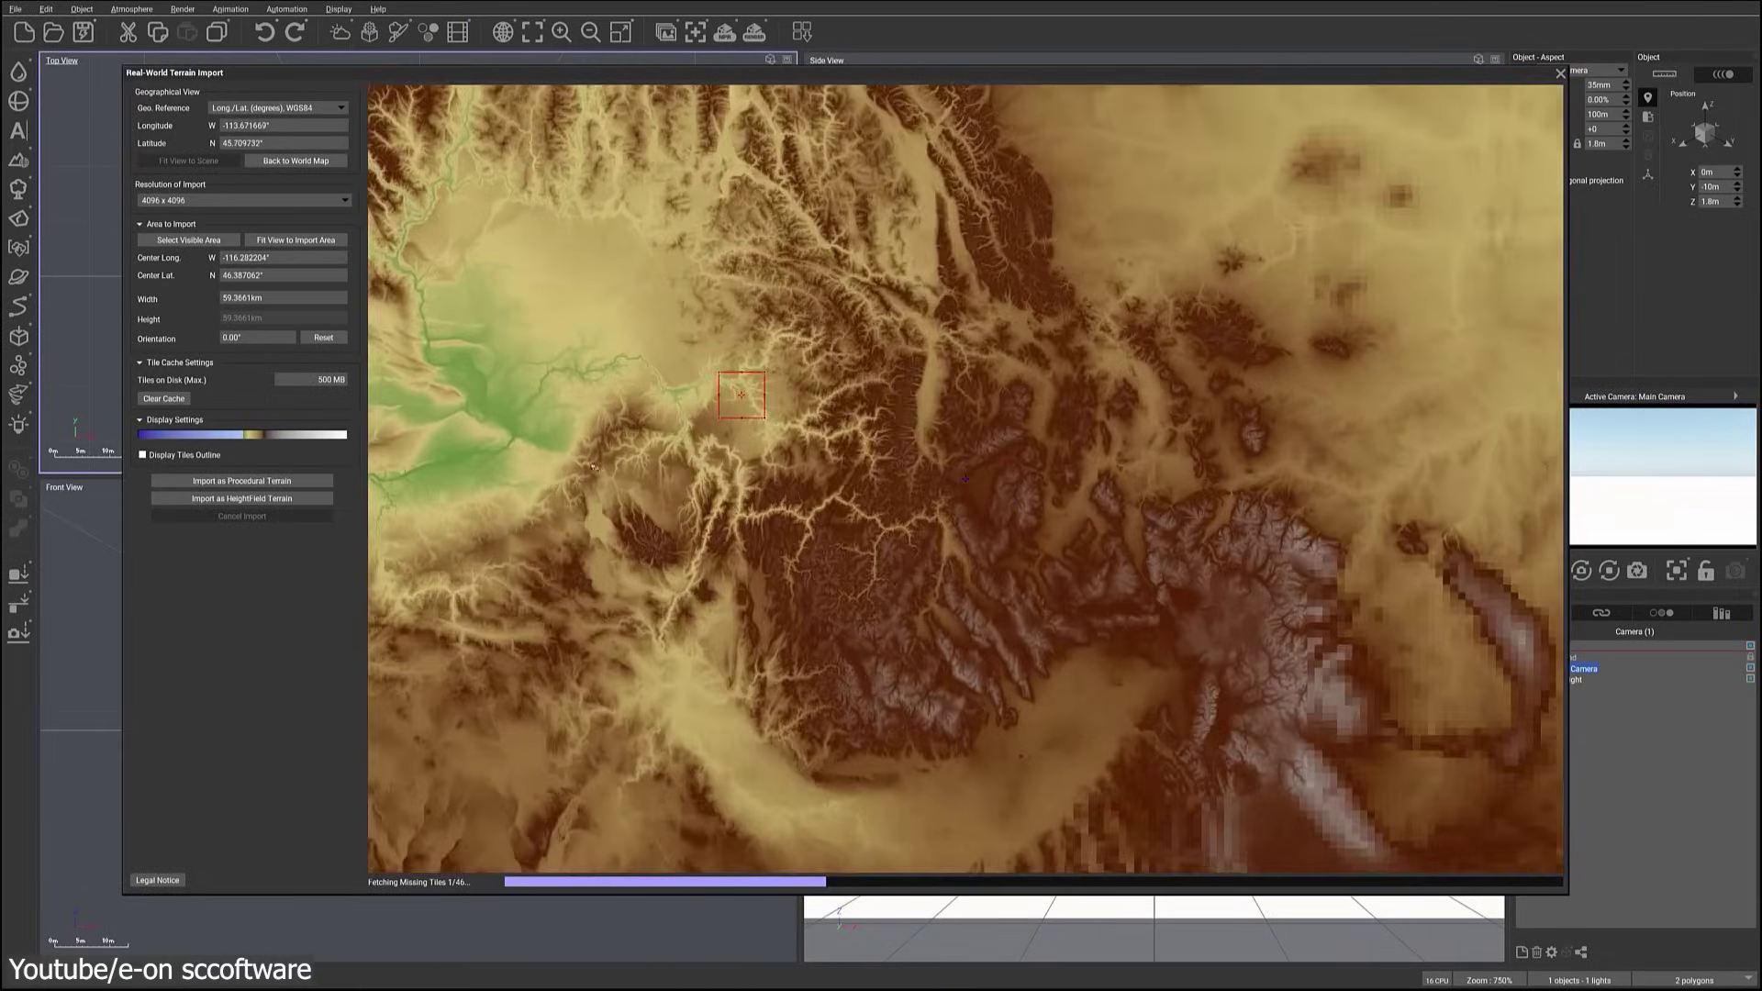
drag(593, 466, 817, 408)
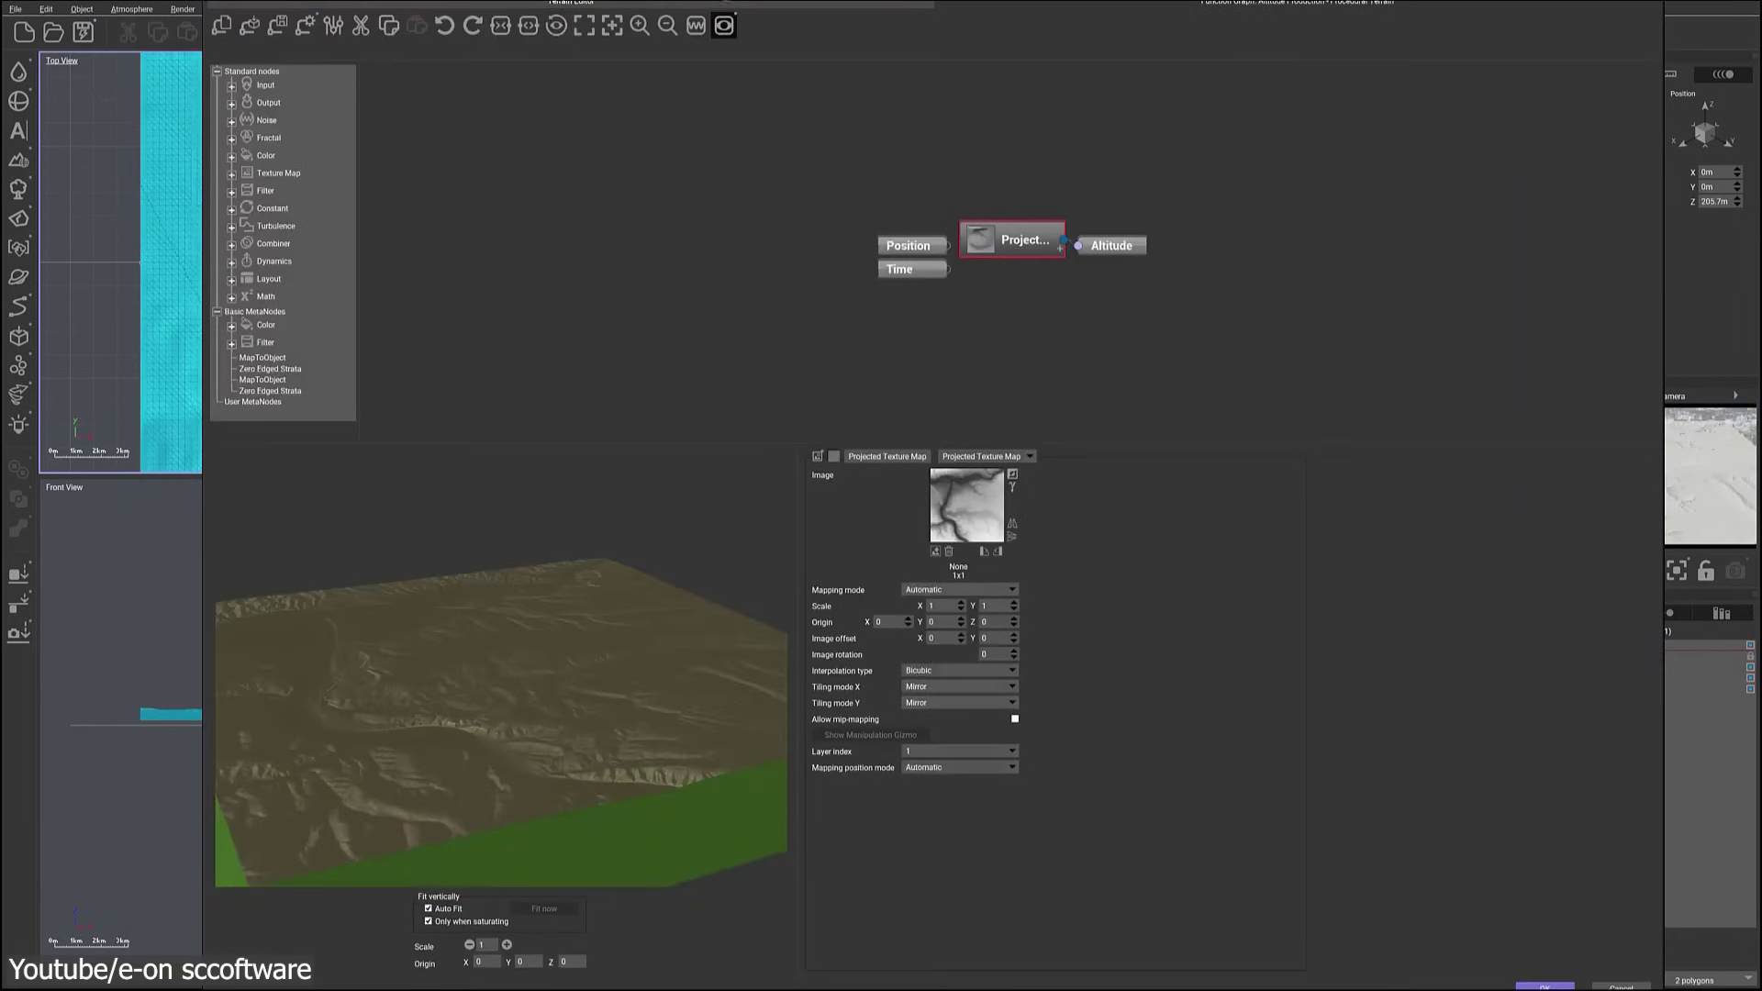
Show the imported river terrain in the Terrain Editor and examine it from another angle
click(834, 6)
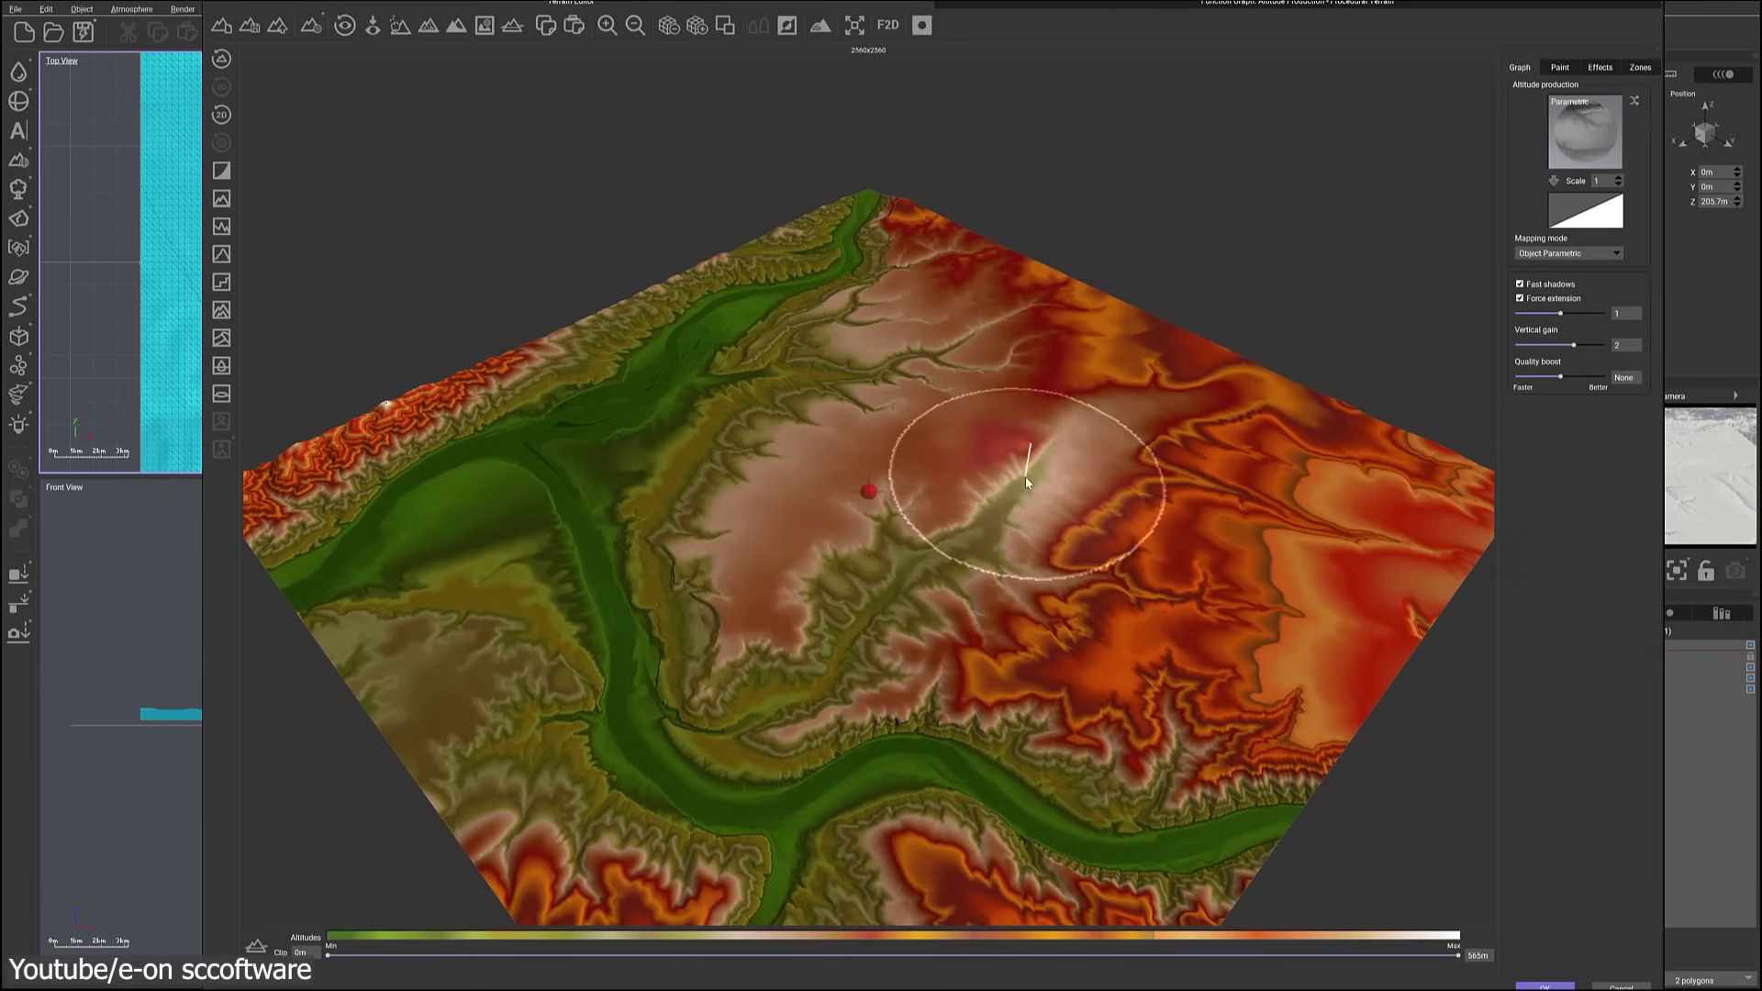
right_drag(1081, 631, 917, 500)
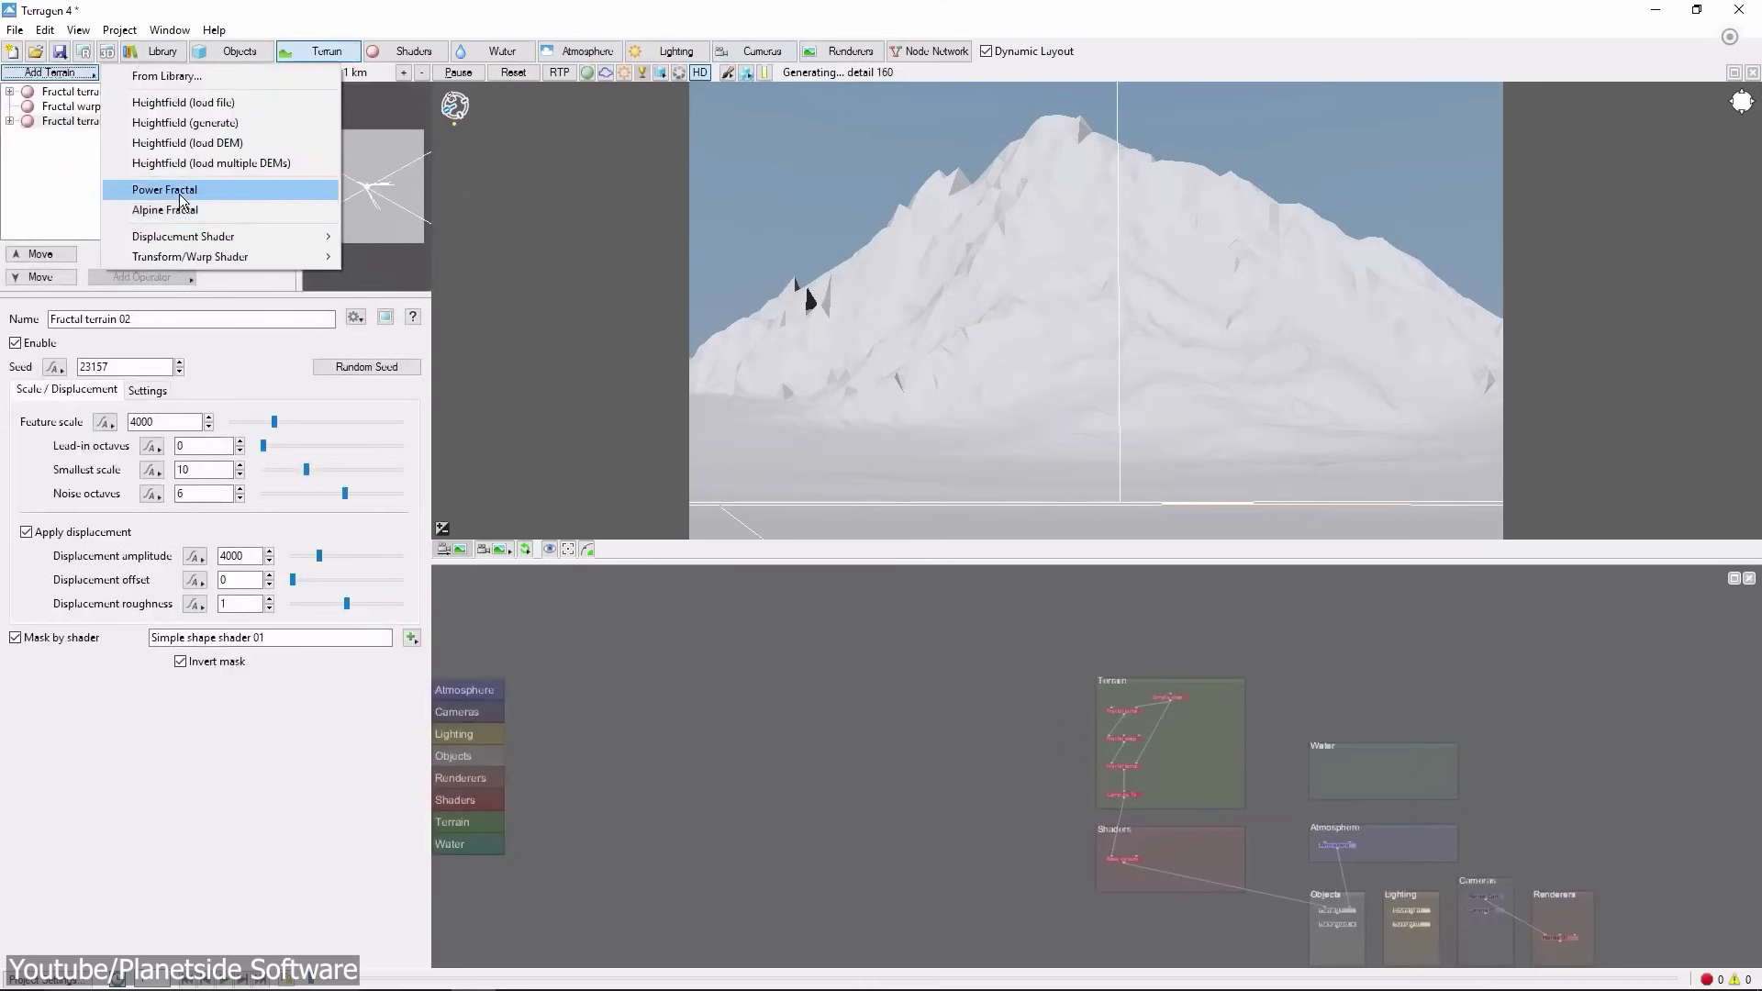
In Terragen, add a Classic Erosion displacement shader to the snowy mountain terrain
mouse_move(266, 241)
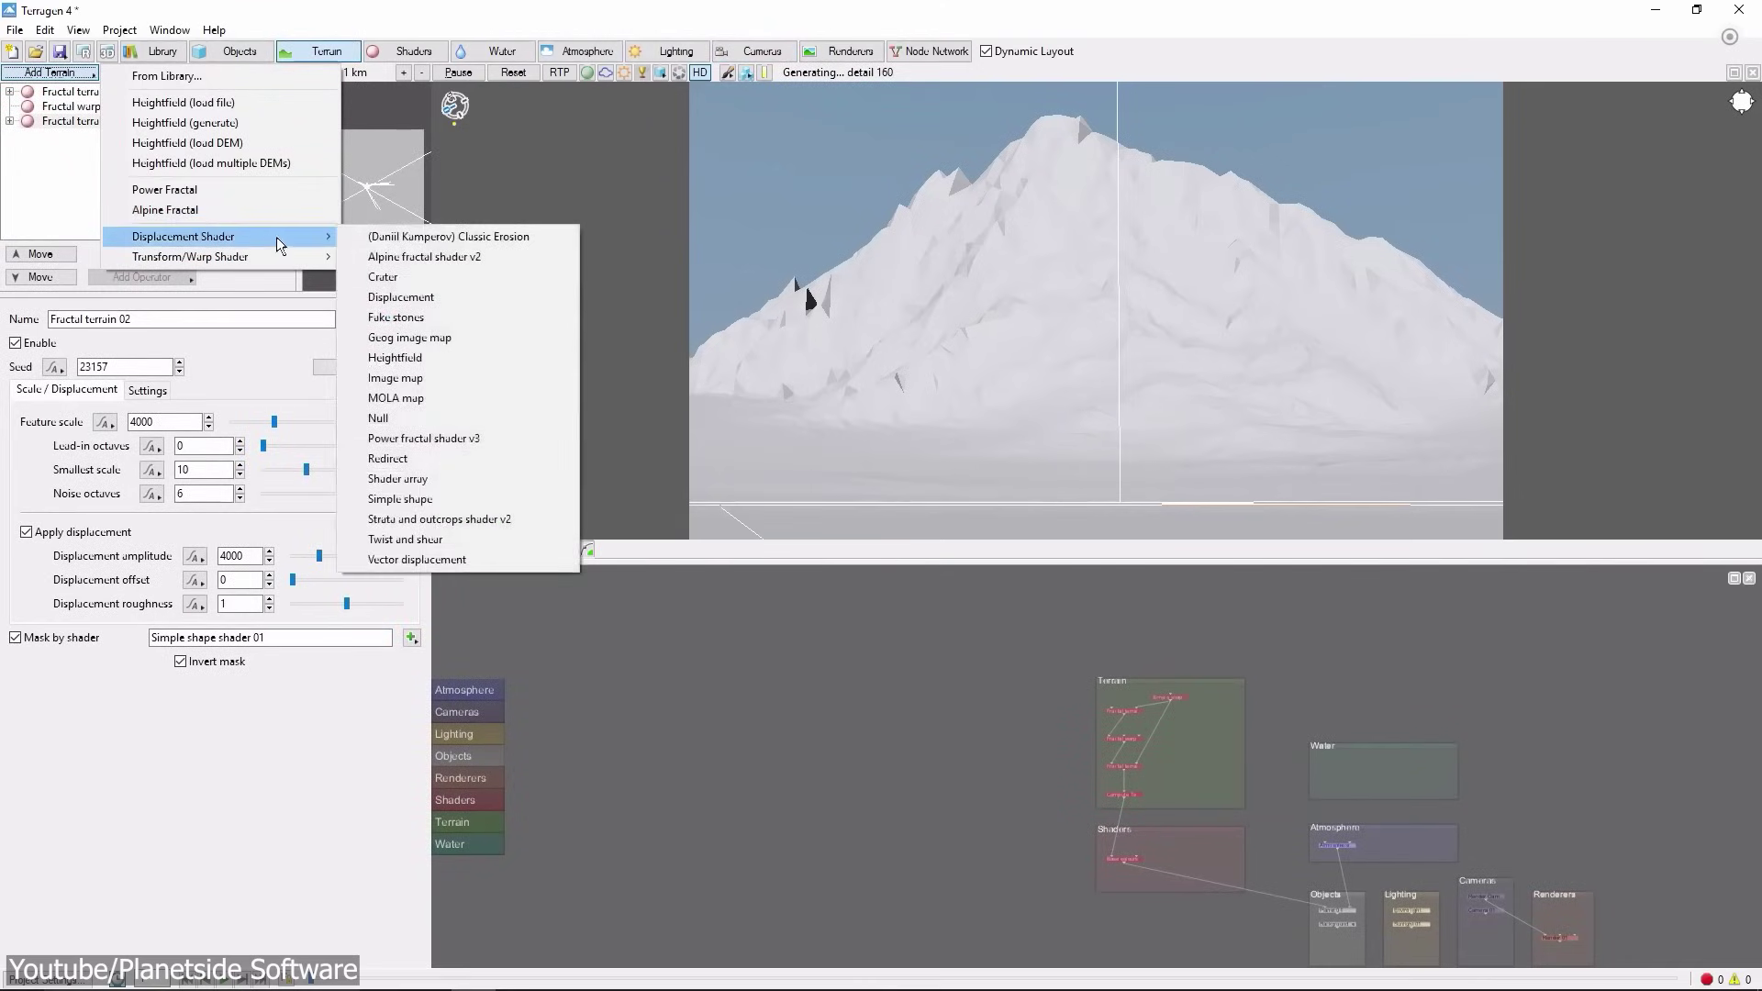
click(408, 240)
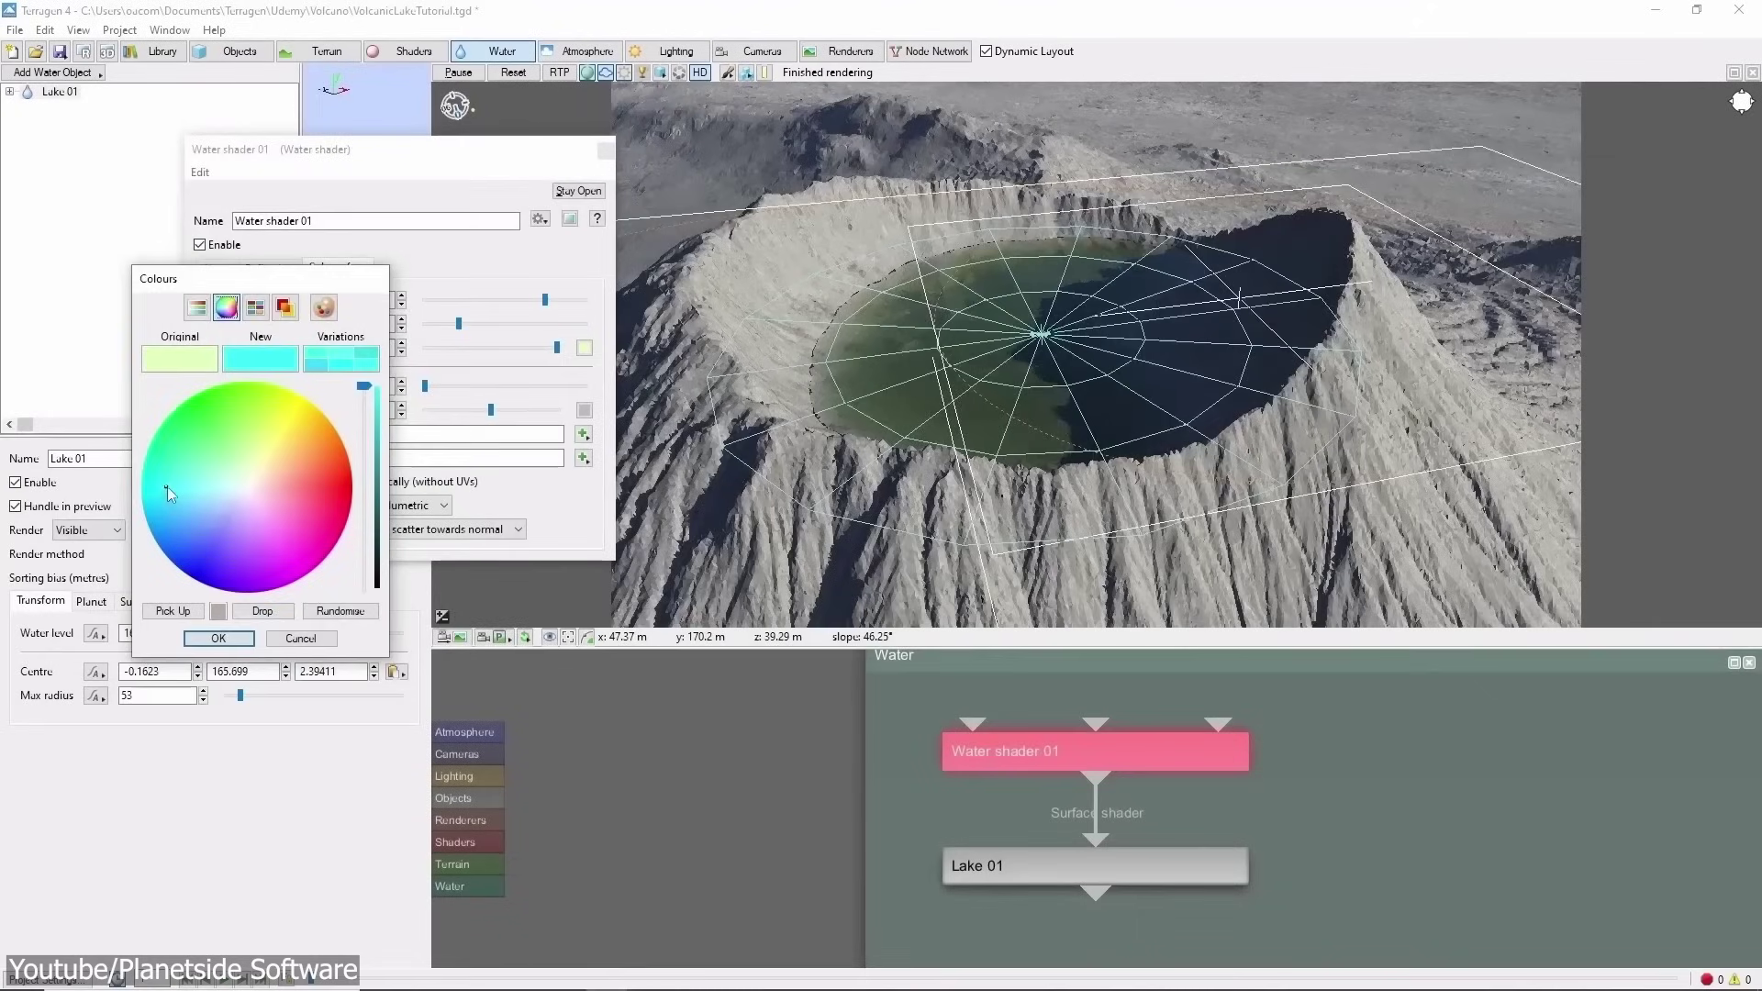
Apply a cyan colour to the crater lake's Water shader 01
key(Return)
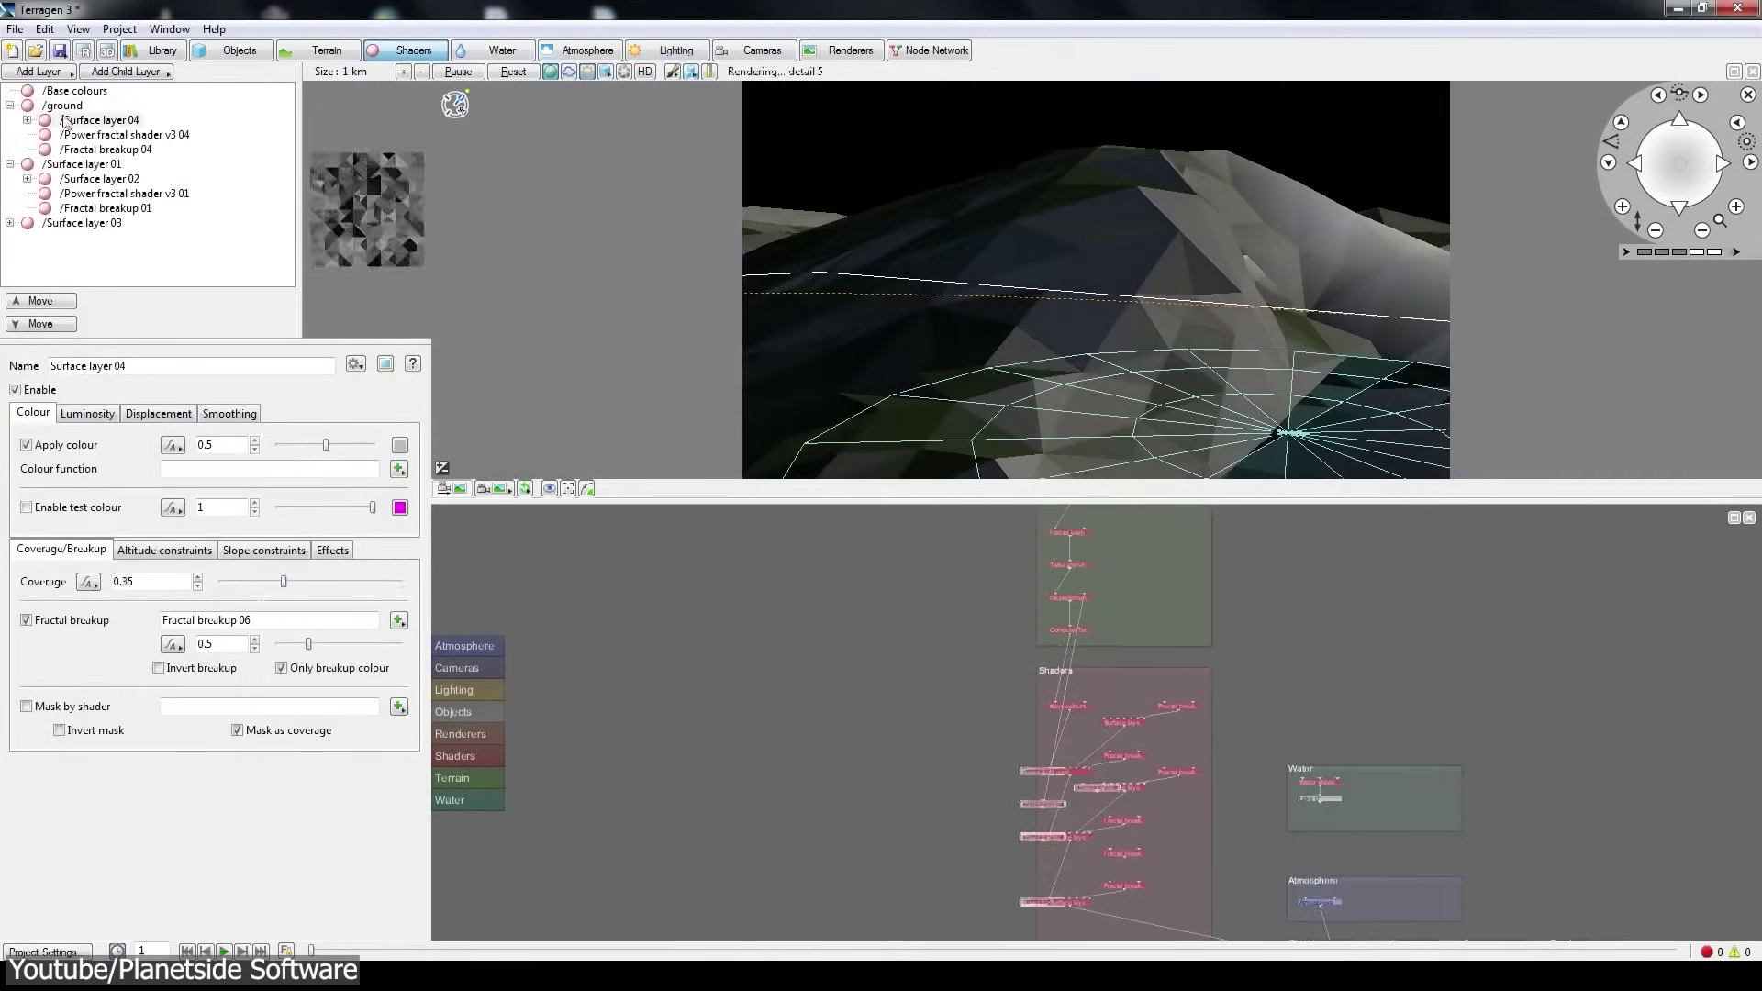
Open the effects settings of Surface layer 04
click(332, 550)
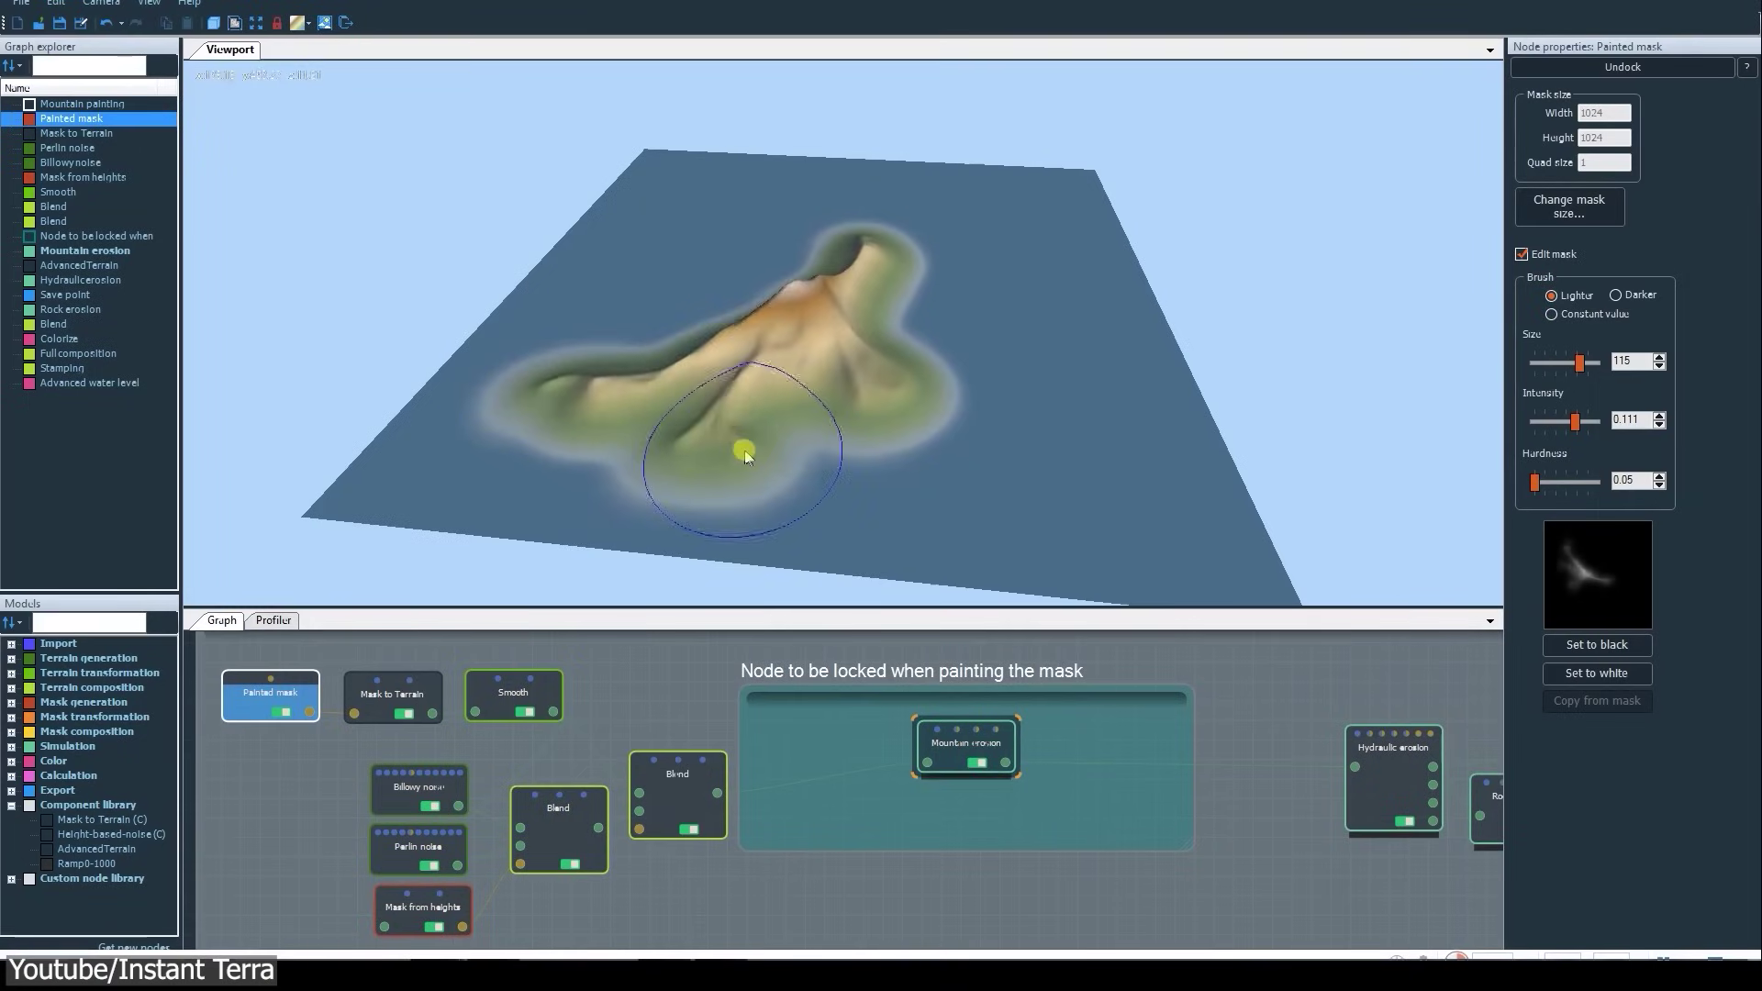
In Instant Terra, paint the mountain mask lighter along its central slope with brush size 115, intensity 0.111 and hardness 0.05
mouse_move(745, 450)
middle_down()
mouse_move(871, 299)
mouse_move(850, 285)
middle_up()
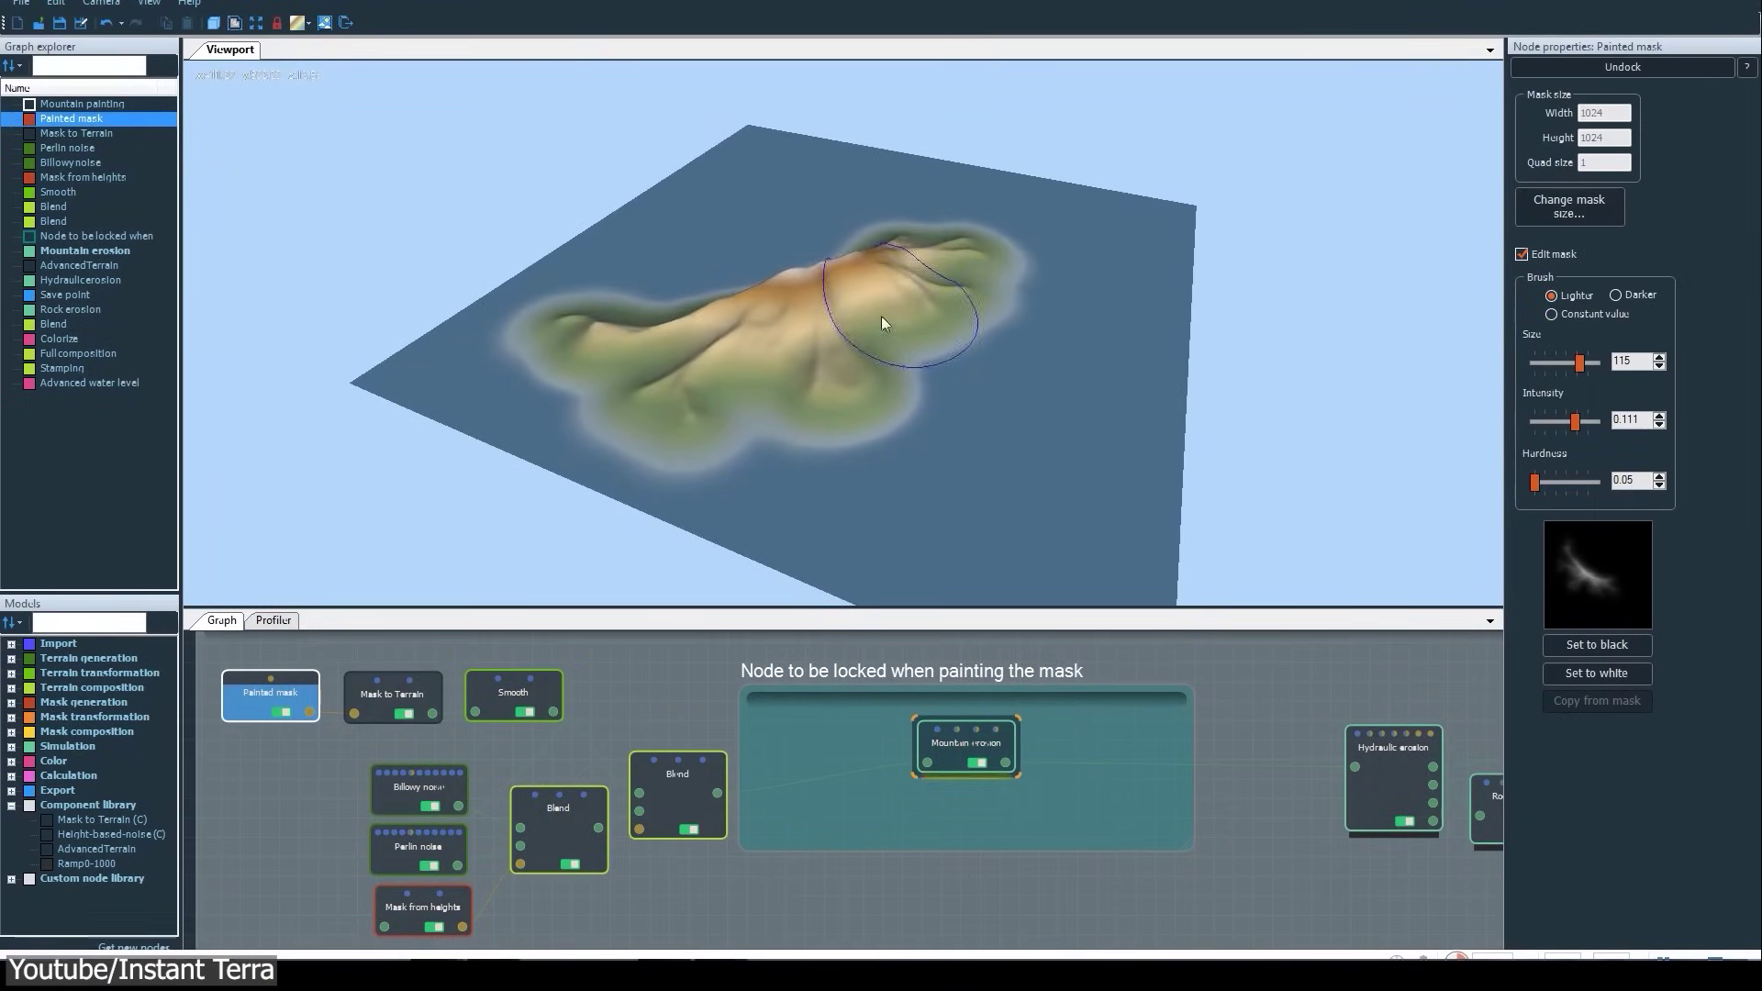
drag(813, 329, 780, 395)
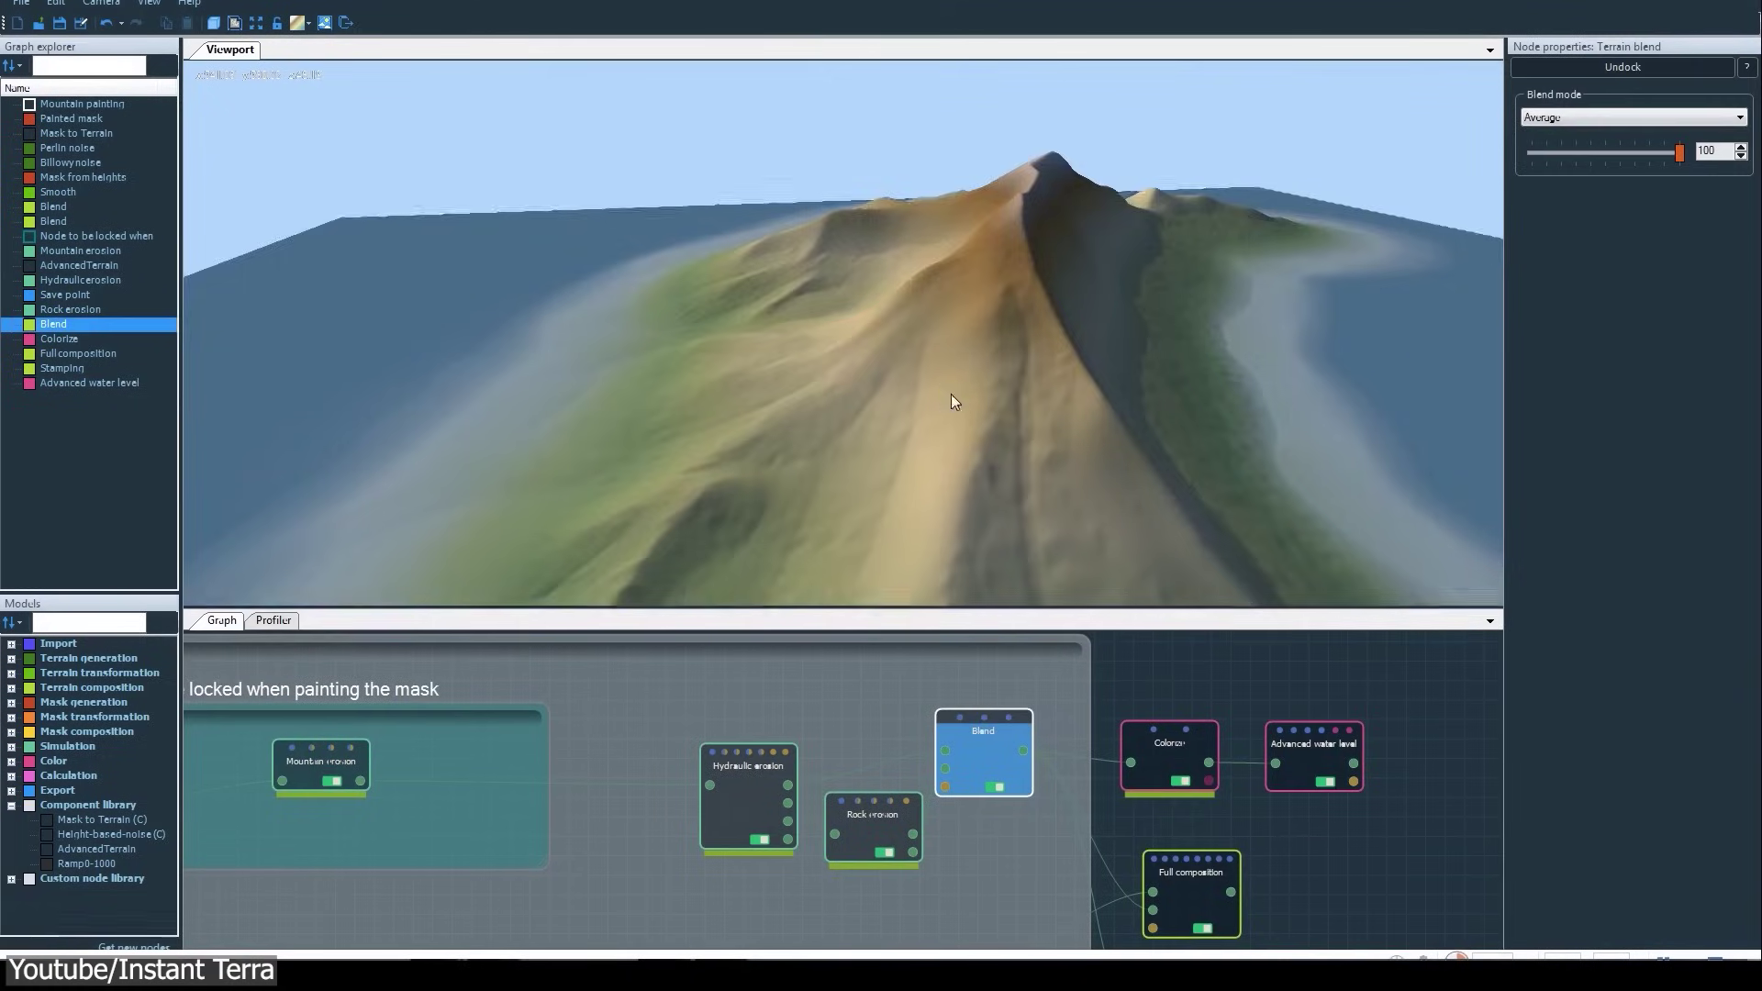
middle_drag(951, 393, 919, 499)
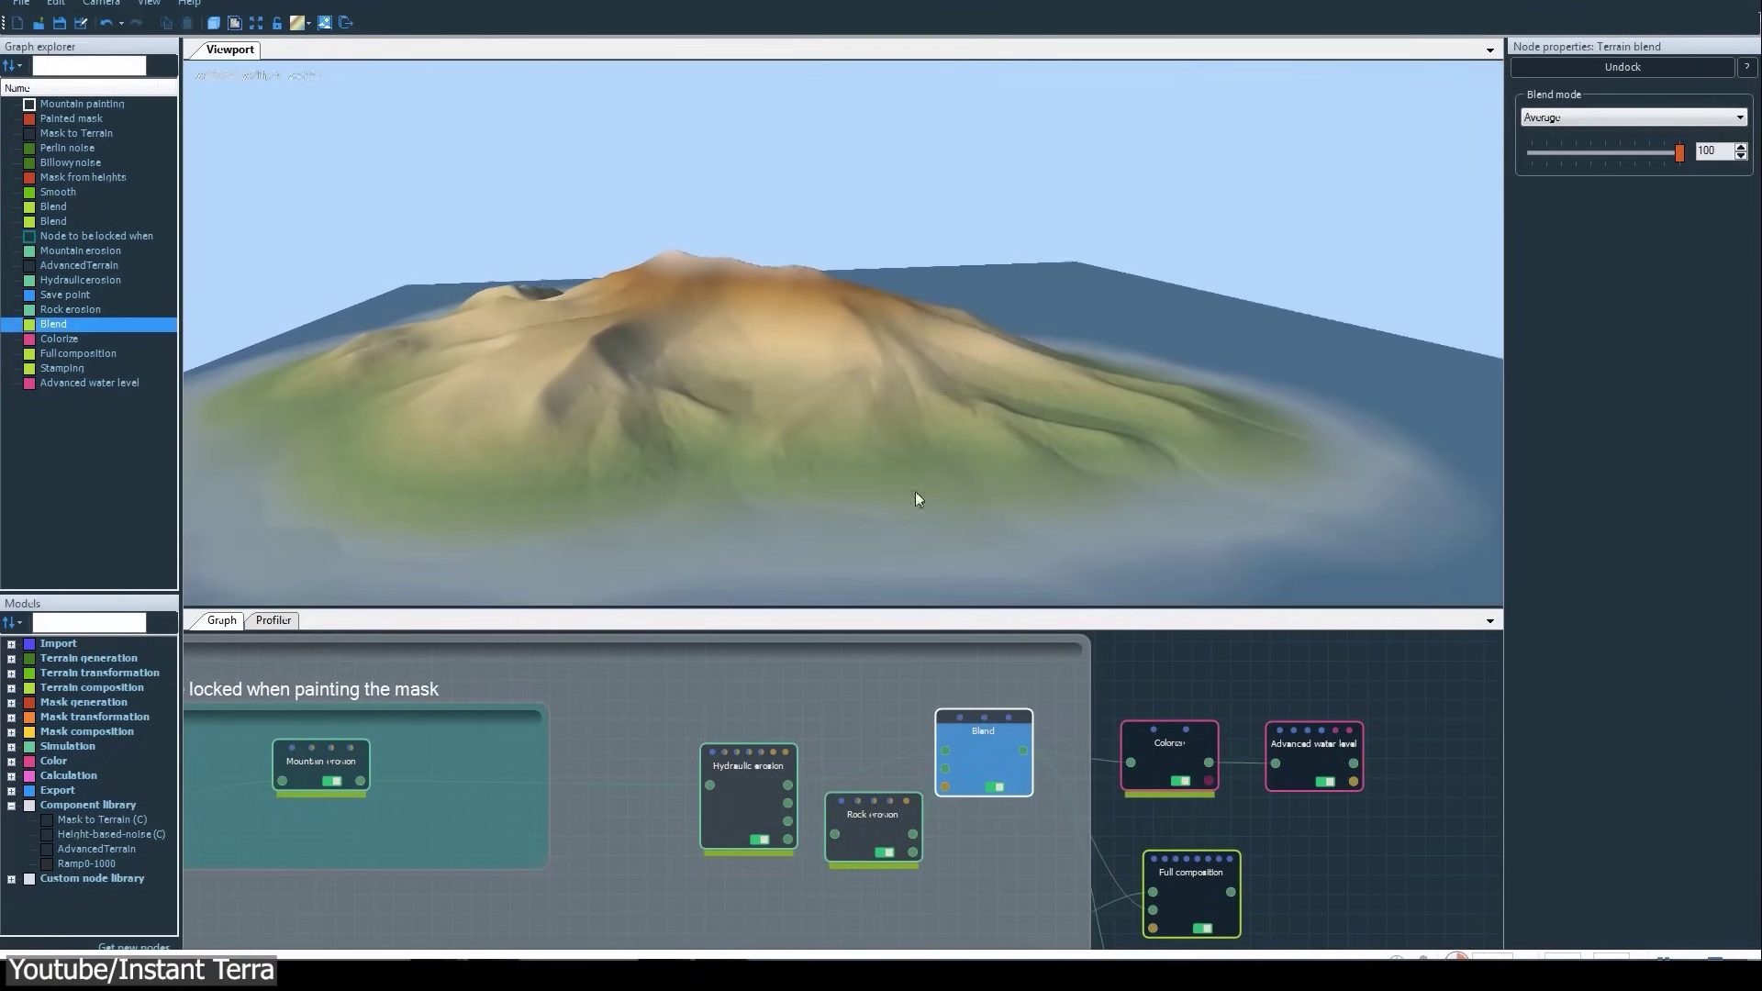
Open the Advanced water level node, set its water level to 5.88 % and lower the coastal fall-off
click(1307, 762)
middle_drag(907, 459, 889, 398)
drag(1545, 216, 1543, 216)
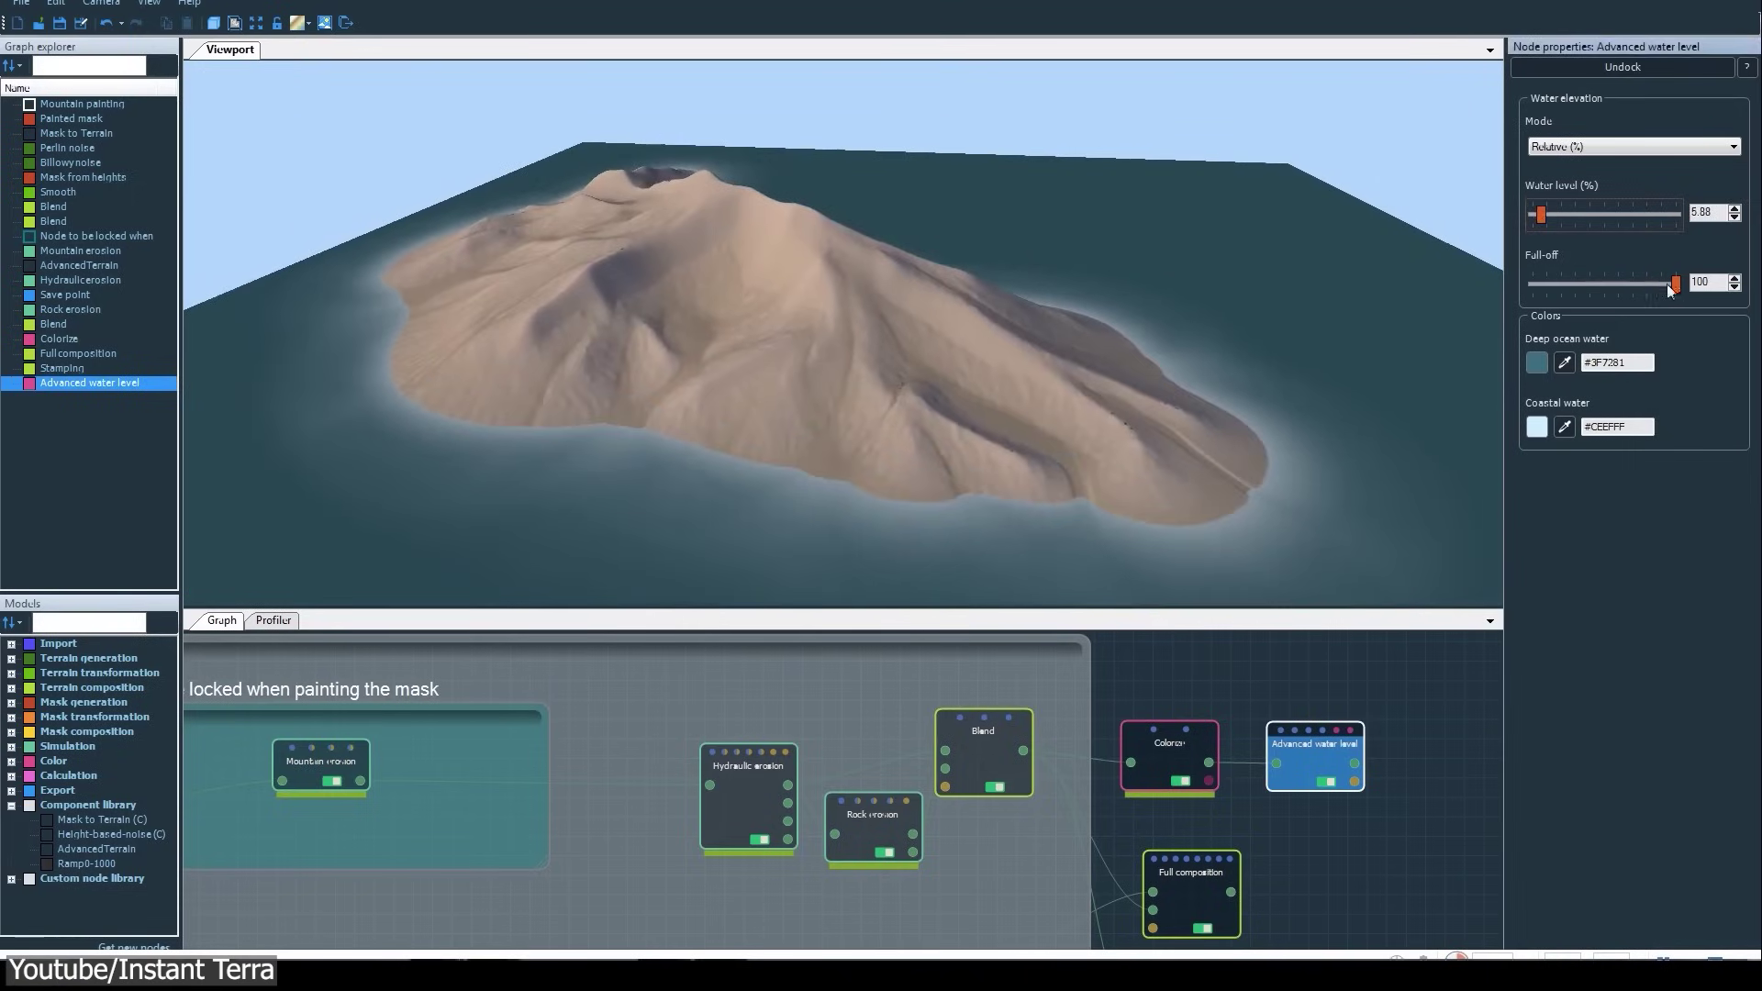
drag(1676, 285, 1653, 285)
middle_drag(1050, 346, 683, 395)
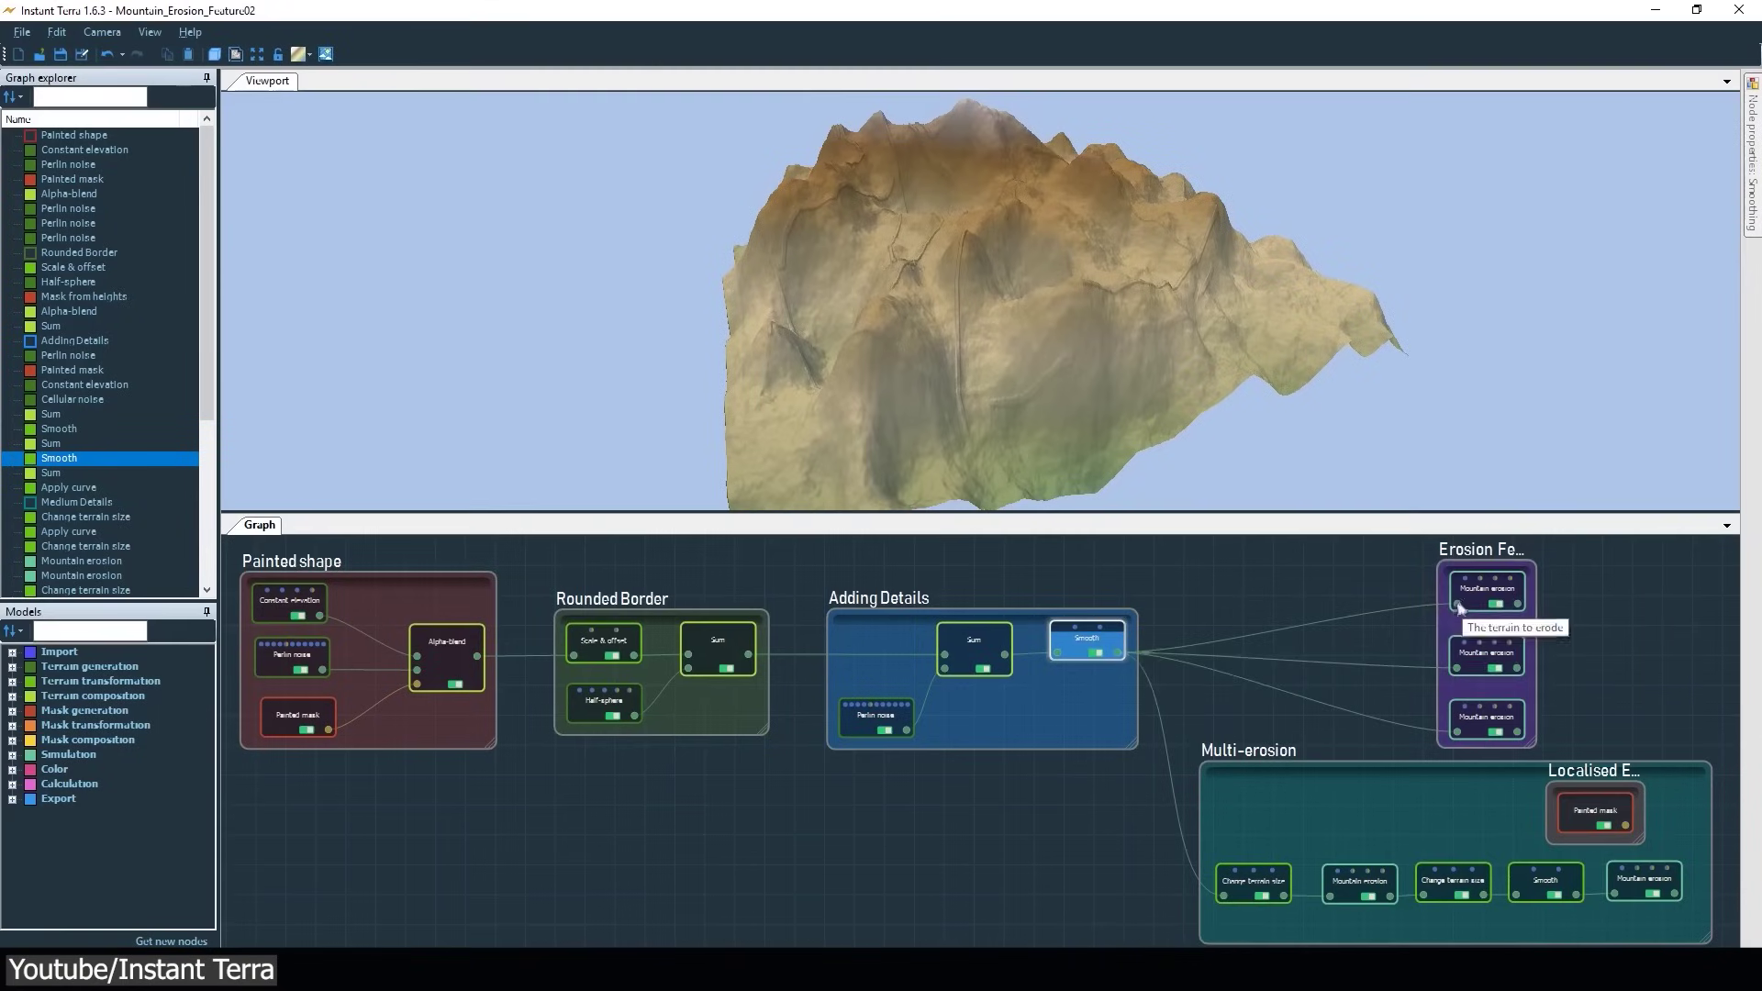
In the mountain erosion project, preview the first and second Mountain erosion nodes in the Erosion Feature group
click(1468, 594)
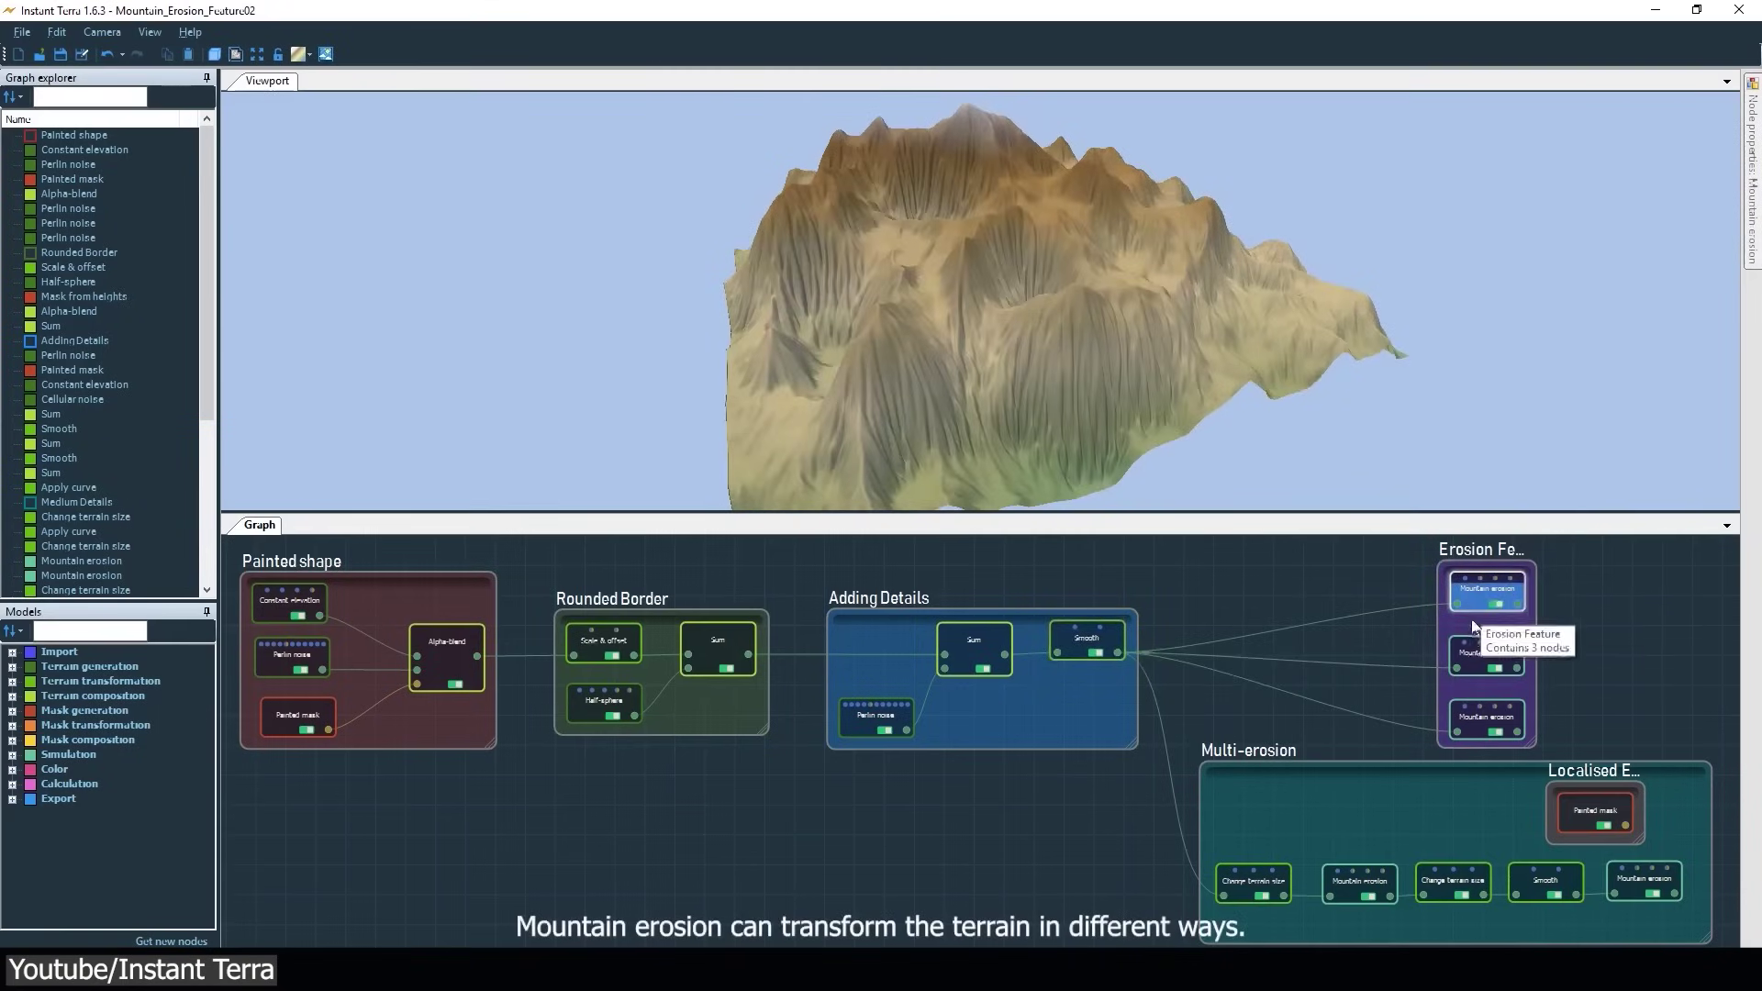
click(1480, 654)
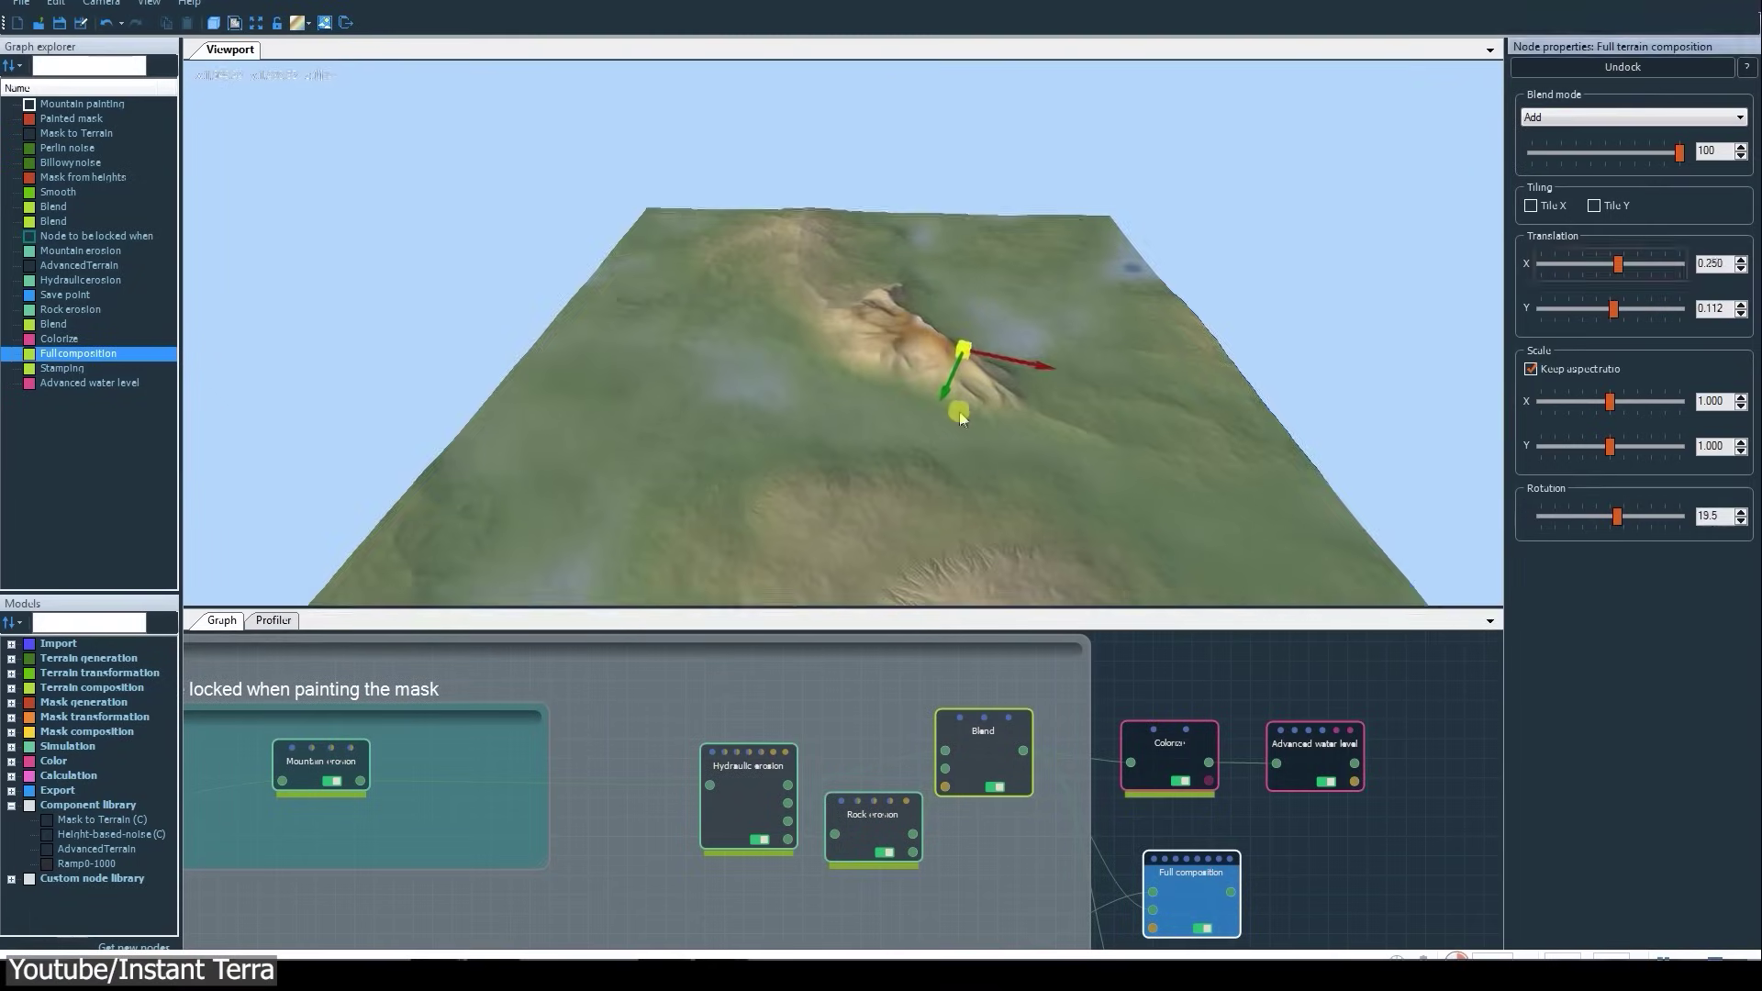
Reposition the mountain within the surrounding terrain of the Full composition node
drag(918, 440, 1107, 461)
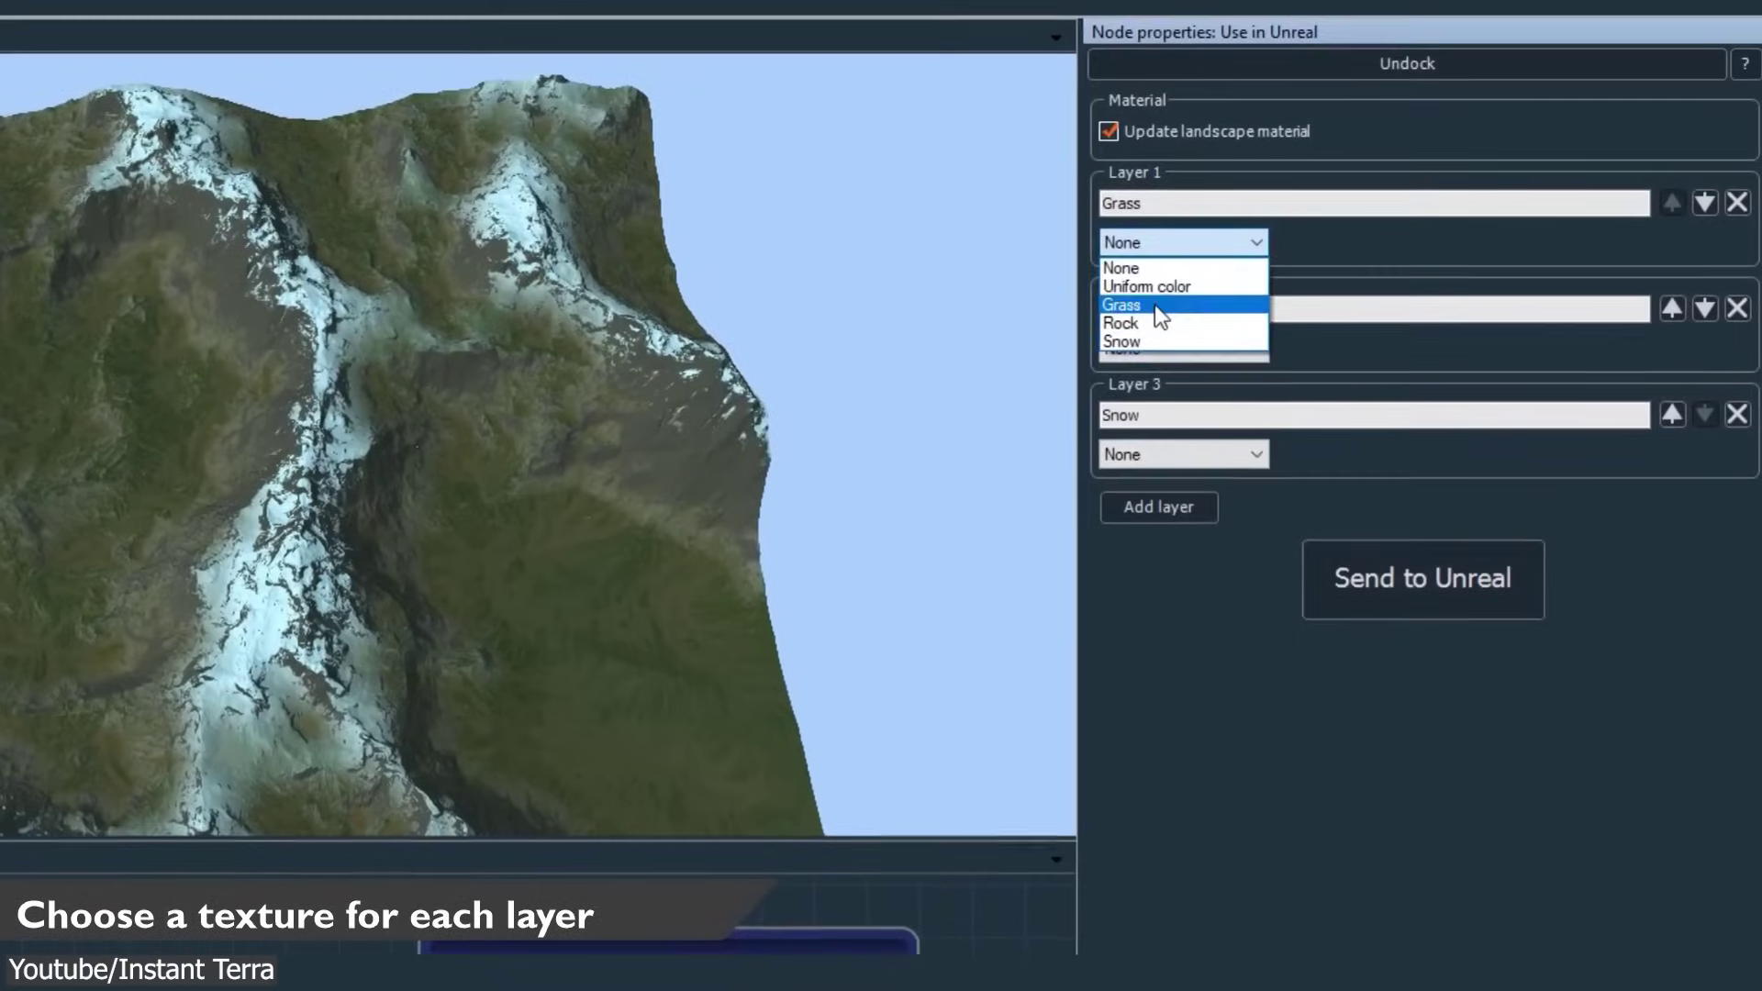
Assign the Grass, Rock and Snow textures to landscape layers 1, 2 and 3 and send the terrain to Unreal
click(1155, 310)
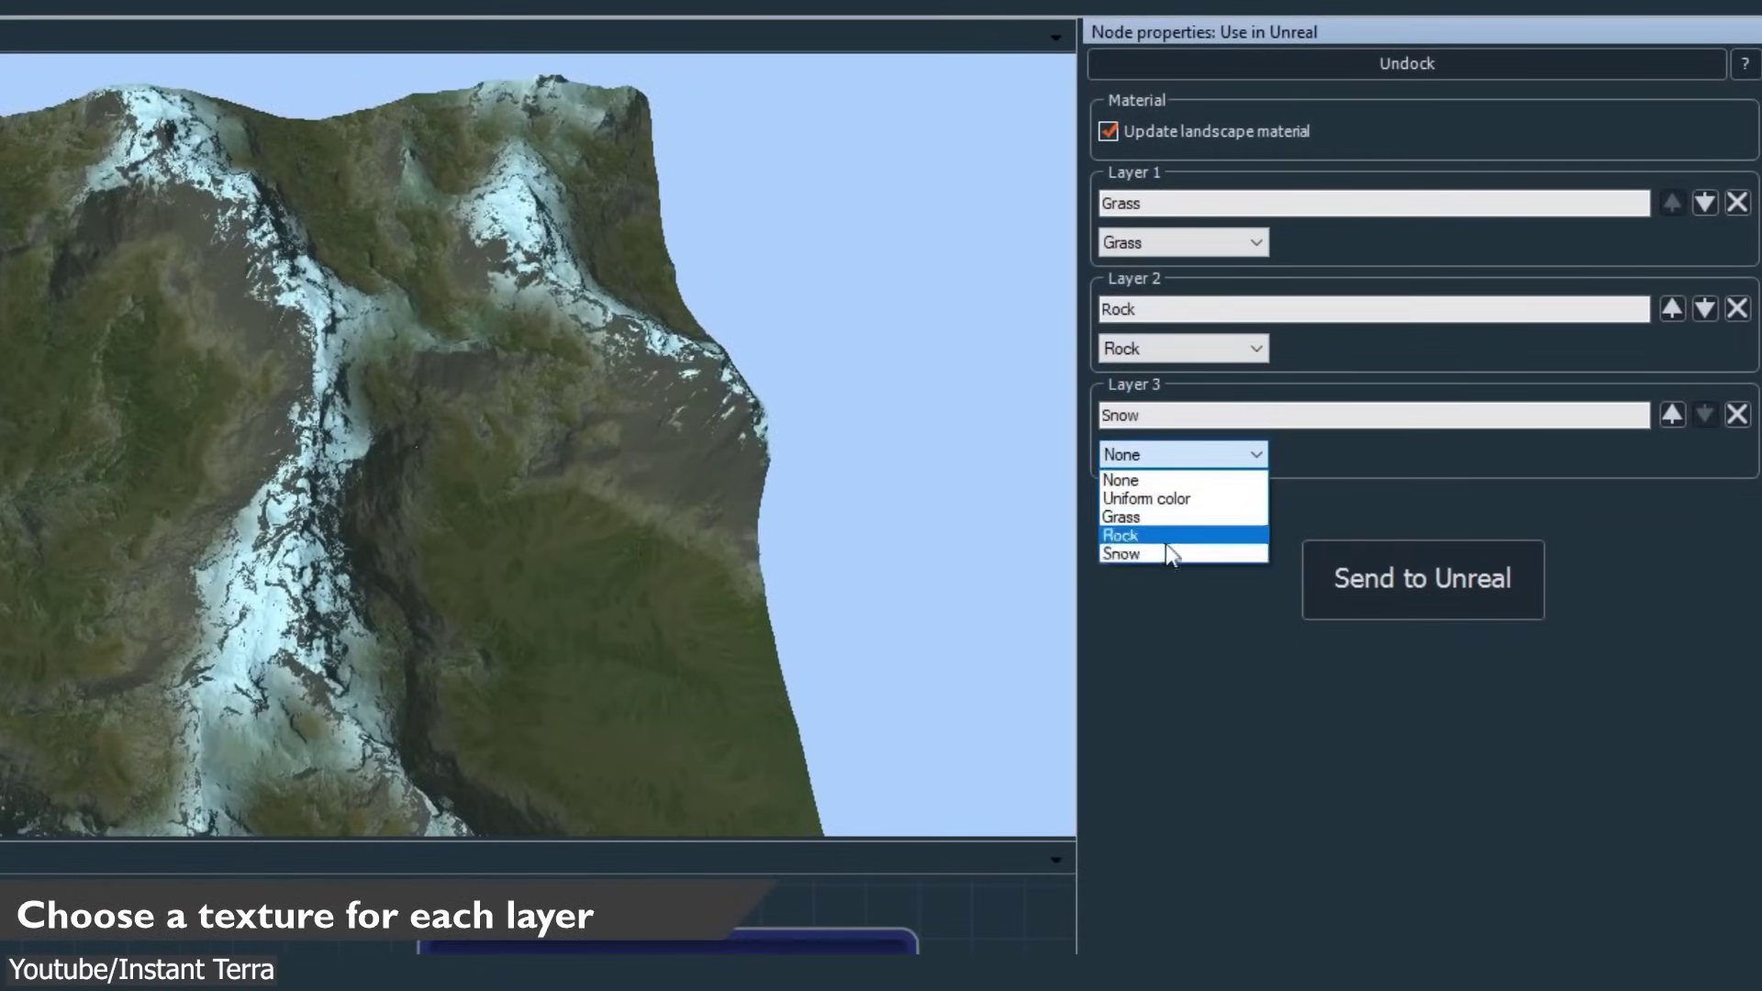
click(1166, 553)
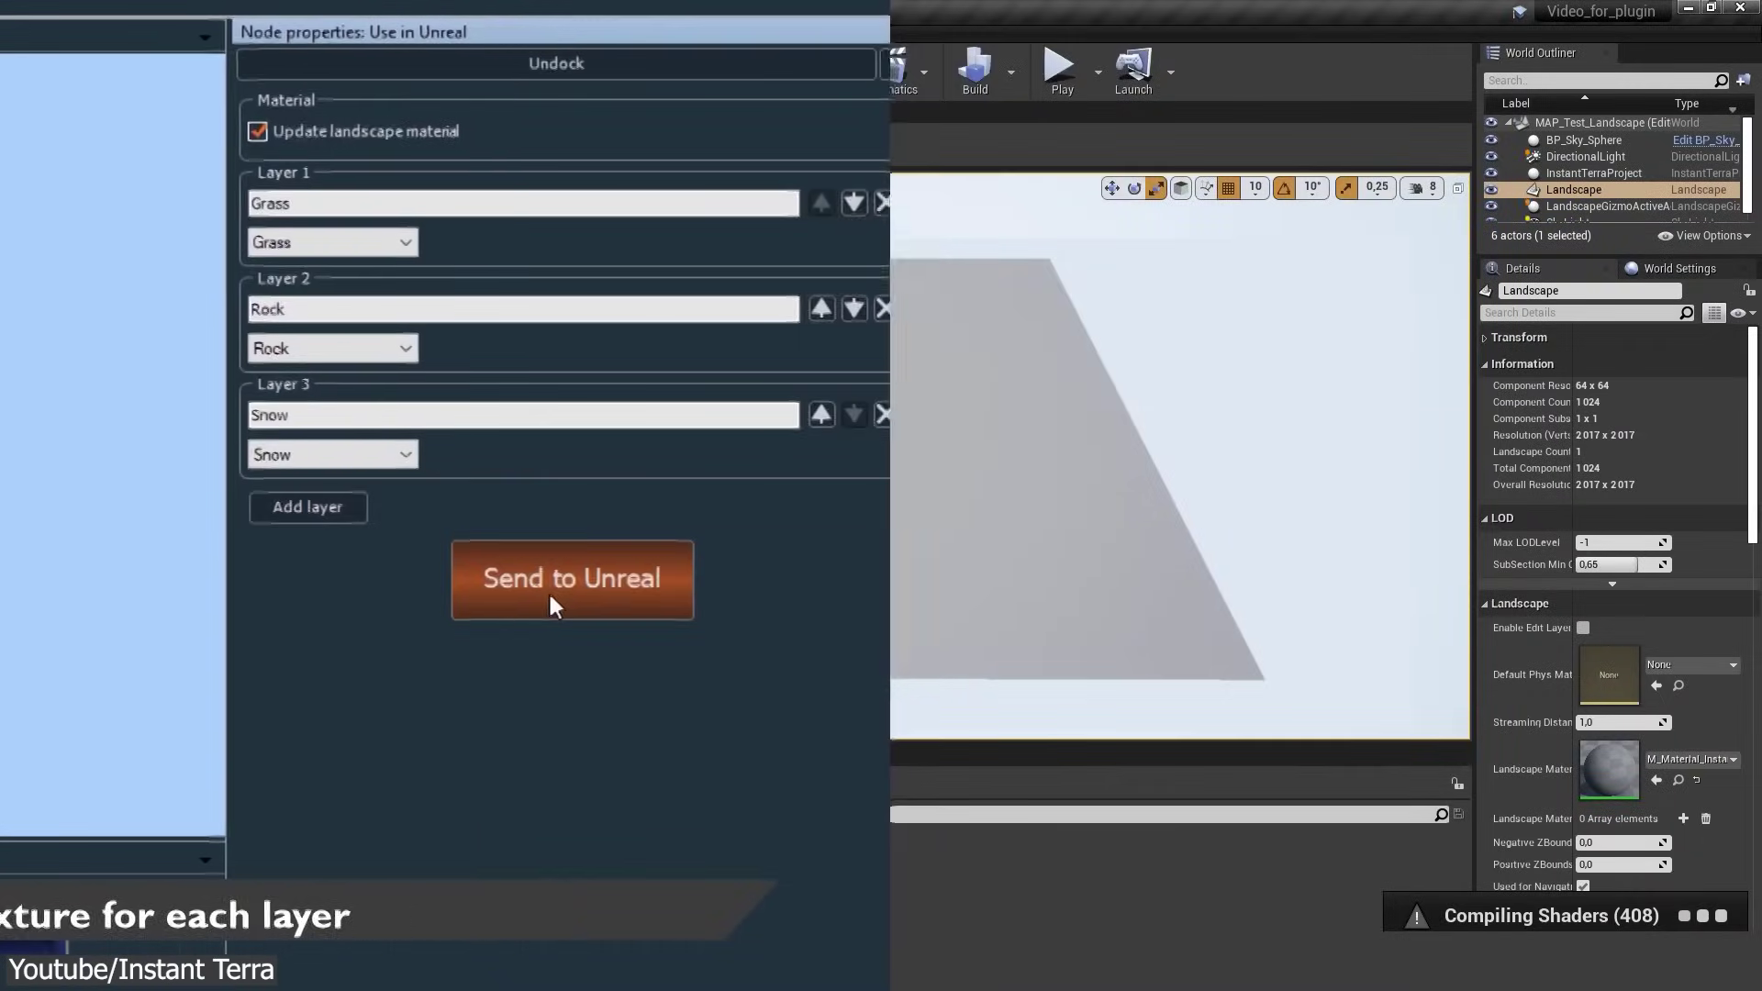
click(548, 591)
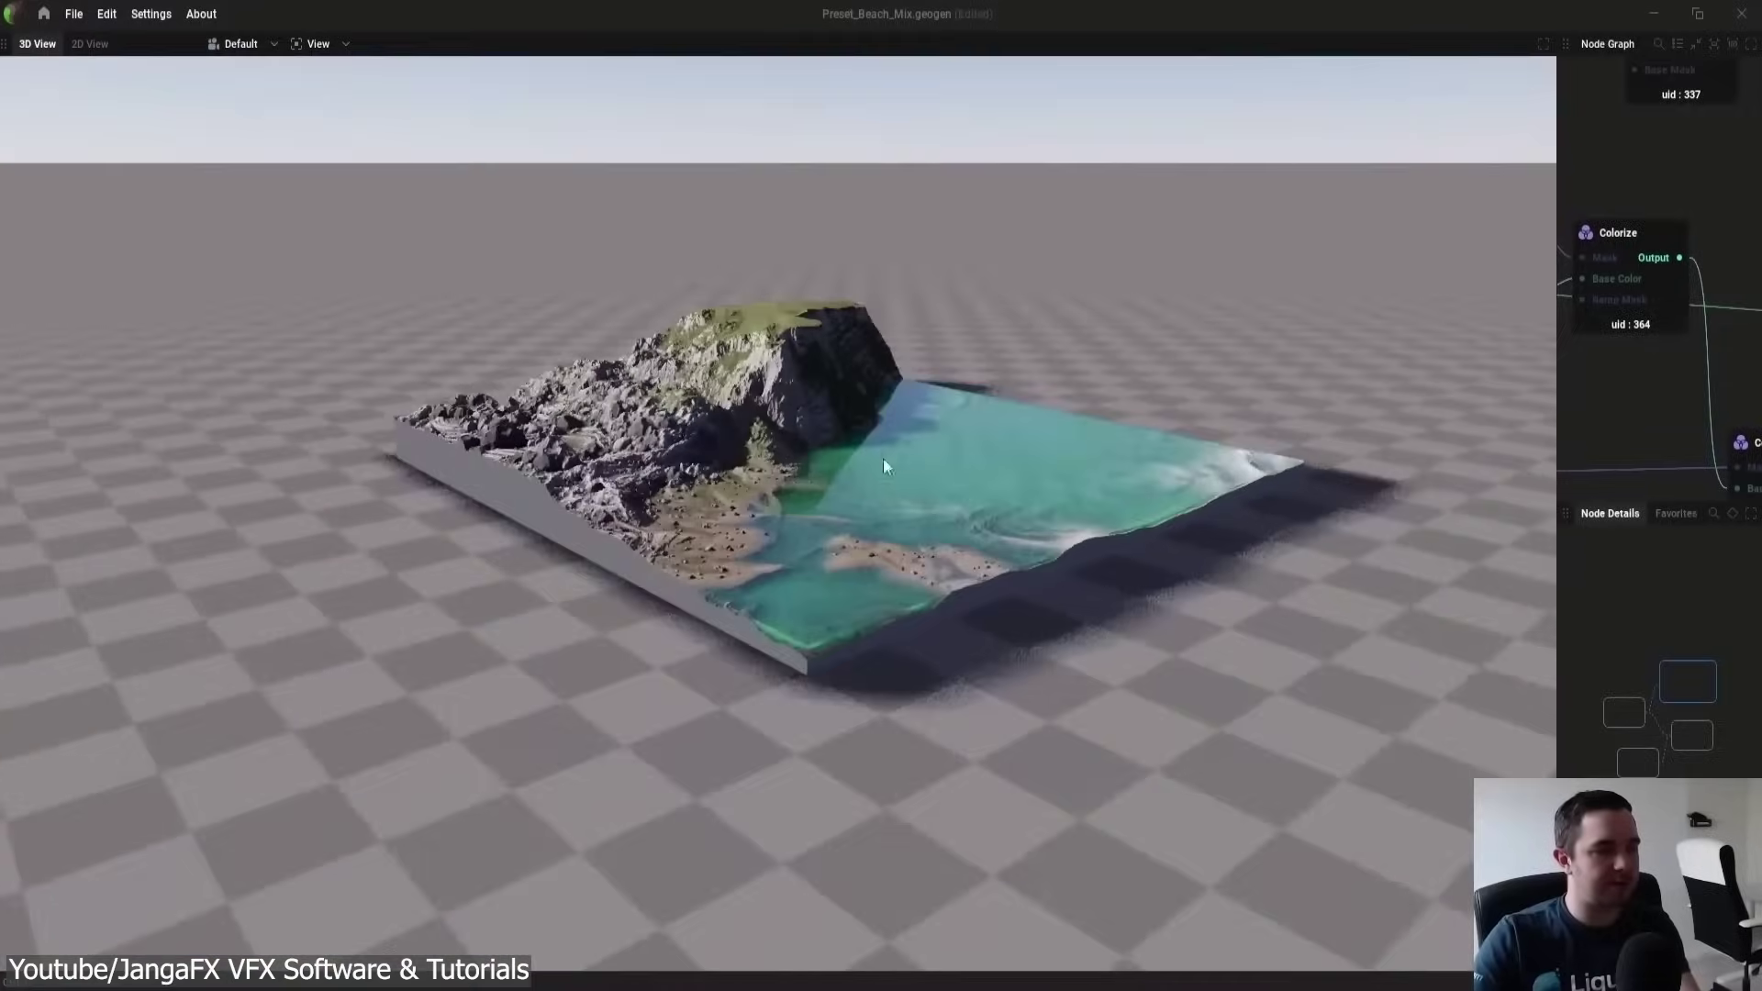
Switch to GeoGen and inspect the beach preset's cliffs and water up close in a maximized 3D view
key(ctrl+space)
scroll(945, 416, up, 10)
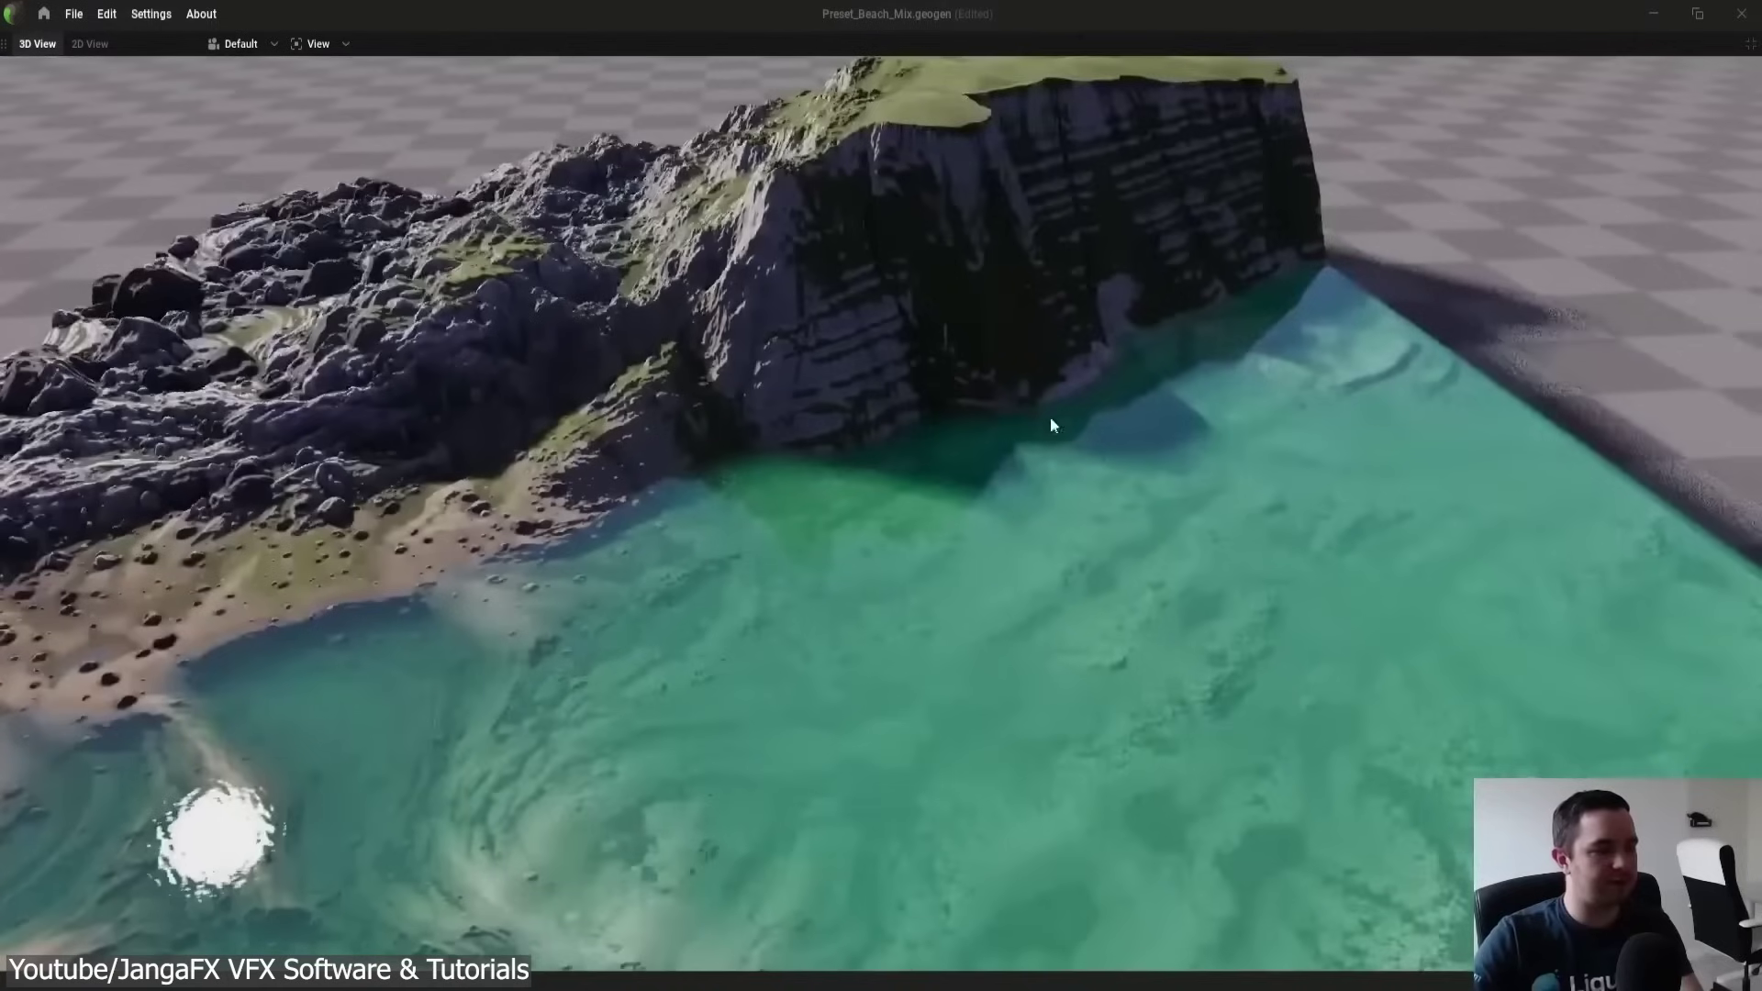
drag(1051, 424, 809, 315)
key(ctrl+space)
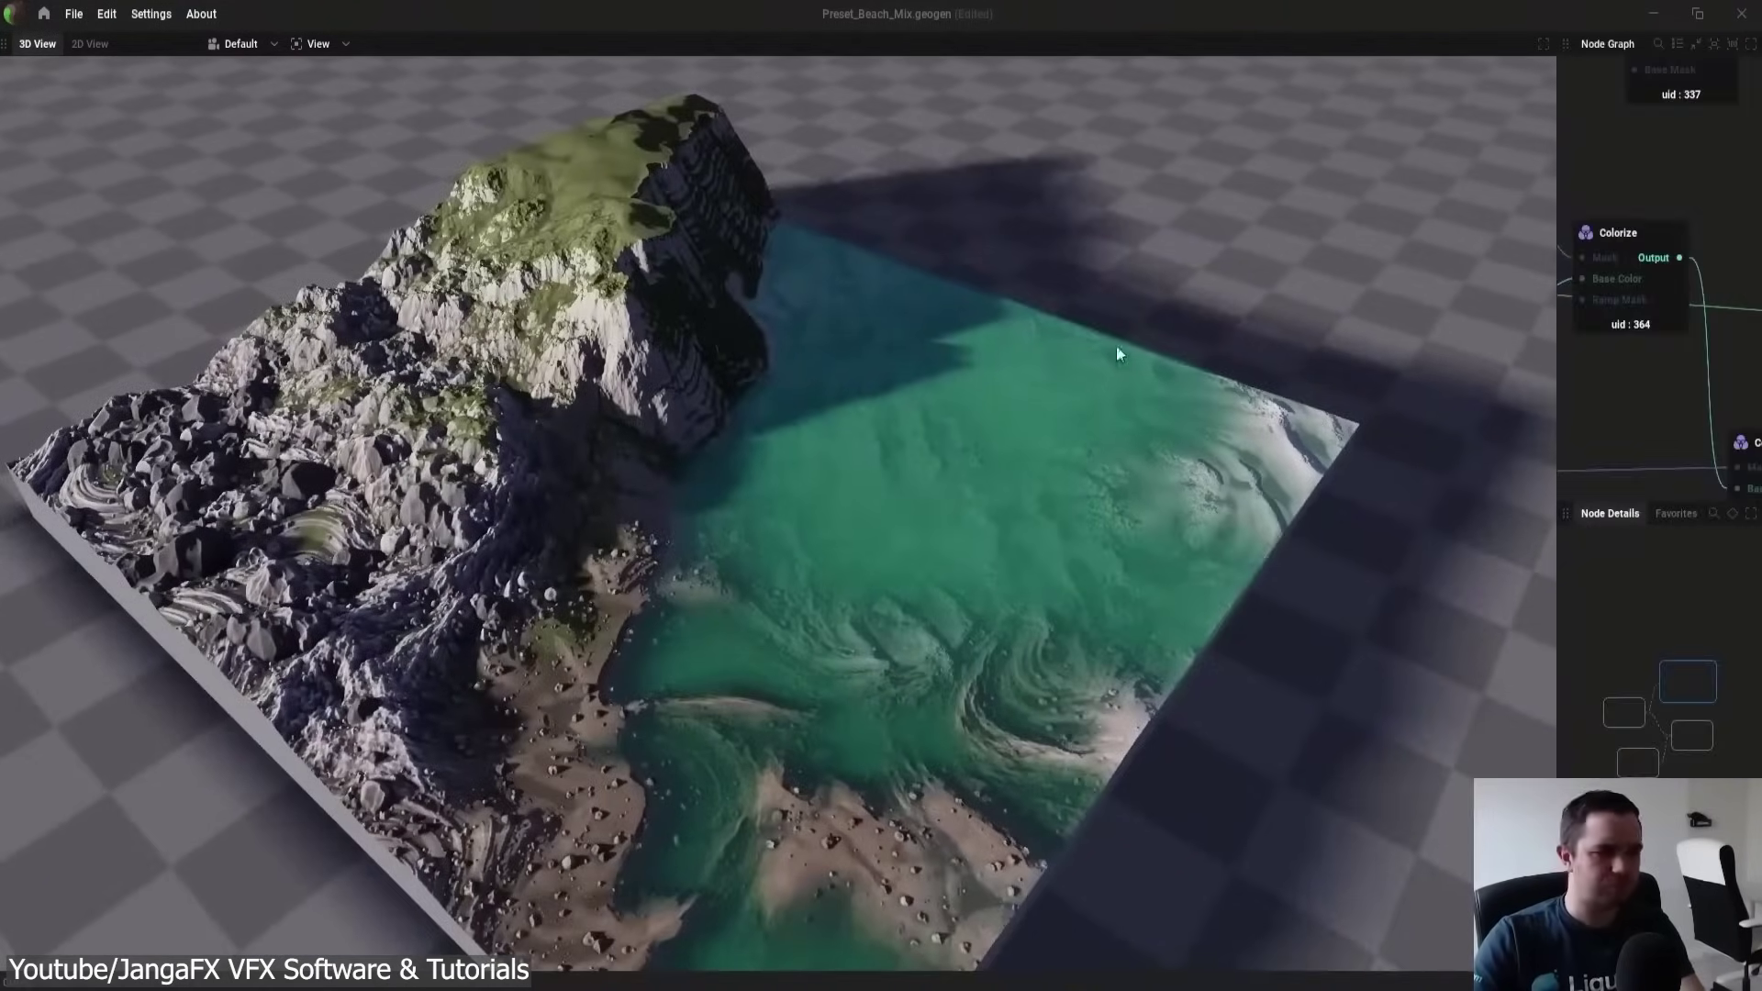
Enlarge the node graph area and preview the Warp noise node at the start of the beach graph
drag(1554, 352, 621, 358)
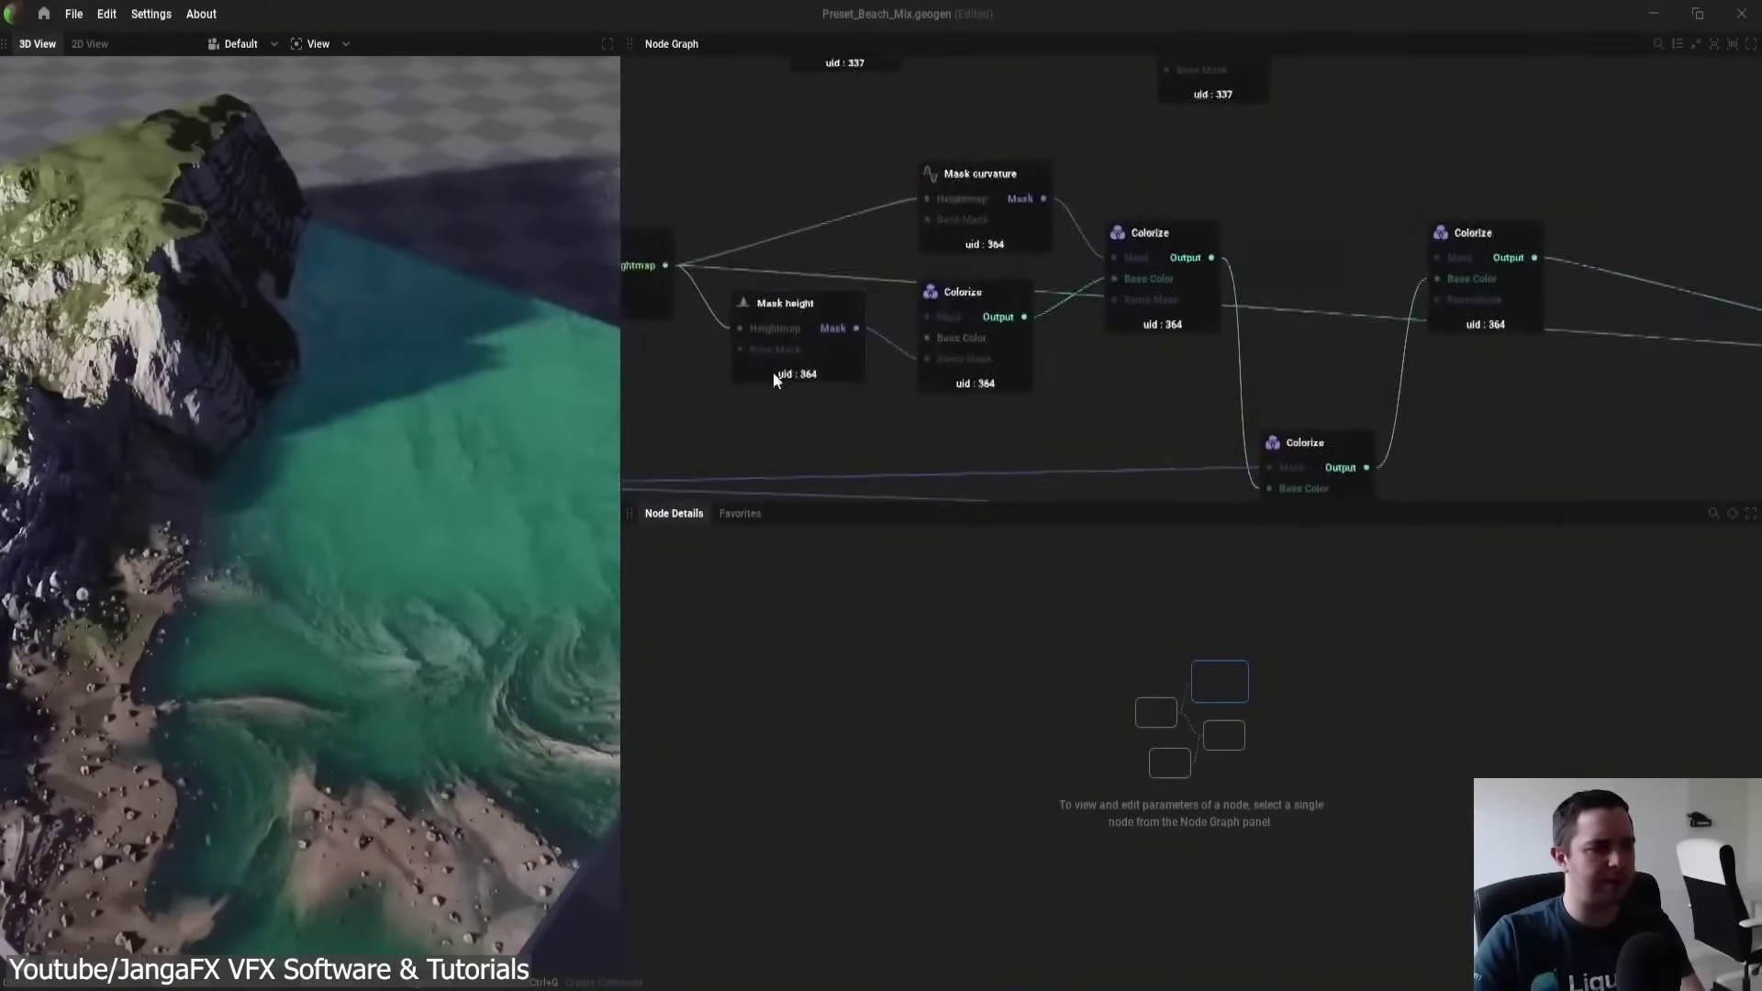
scroll(917, 374, down, 3)
scroll(745, 272, up, 5)
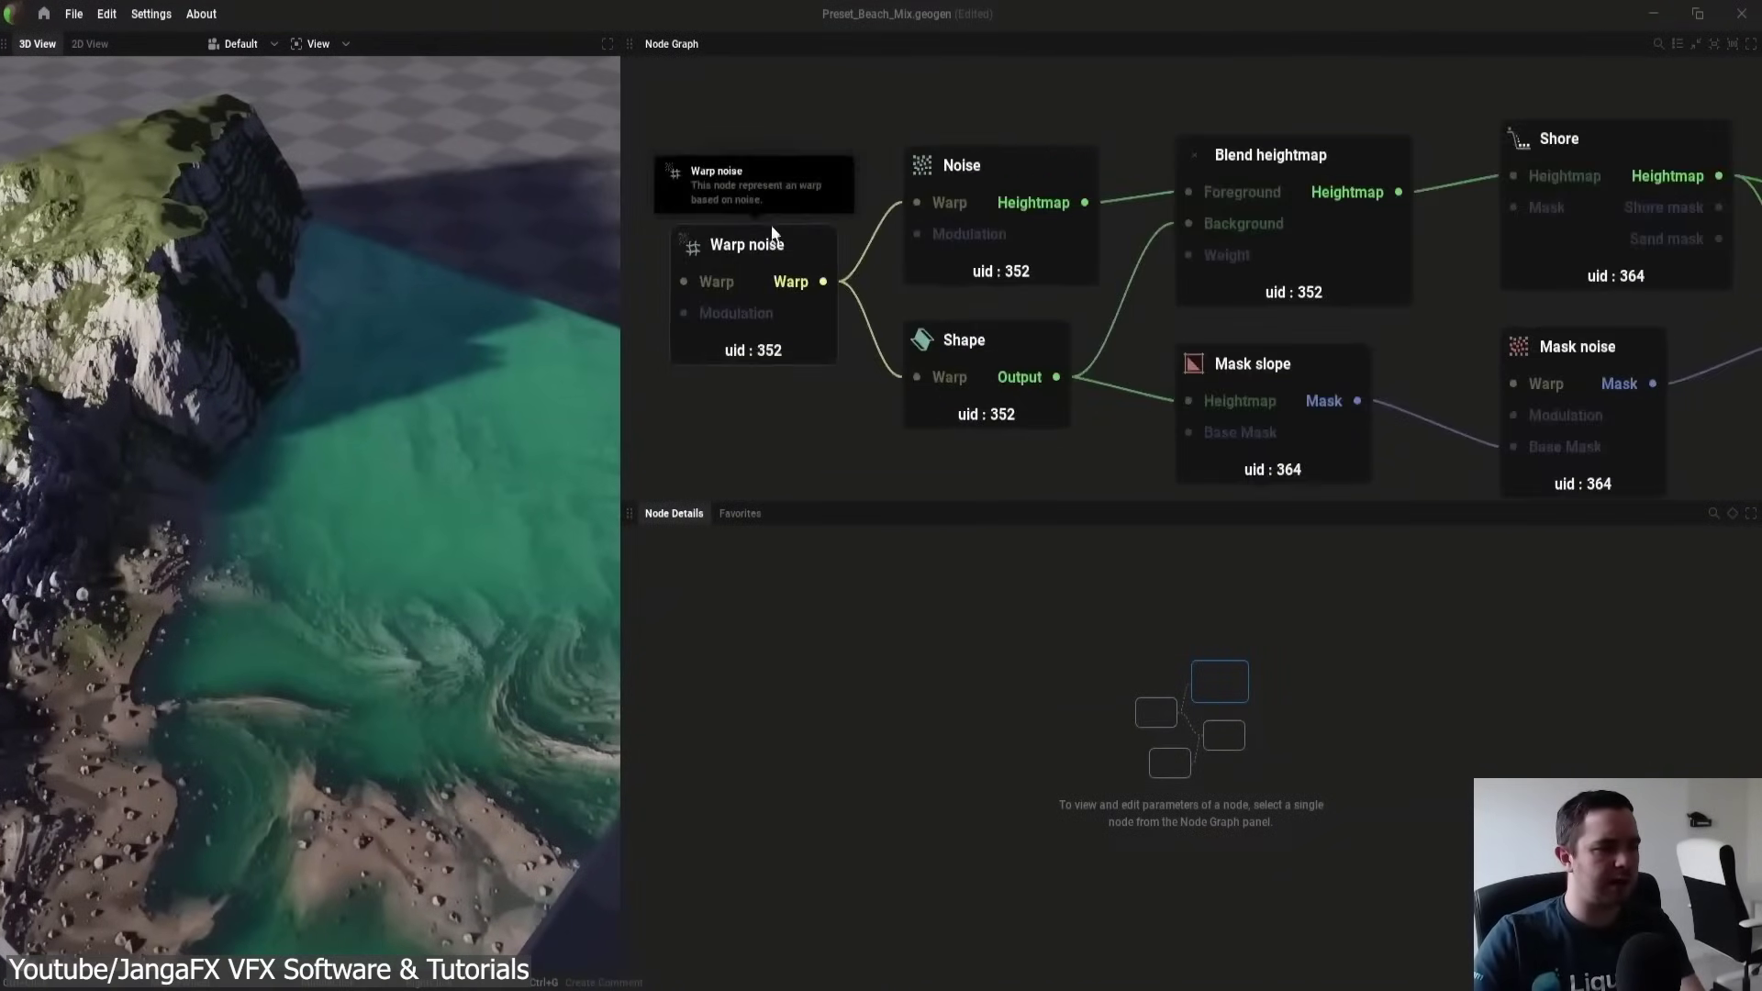
click(758, 243)
drag(327, 314, 441, 474)
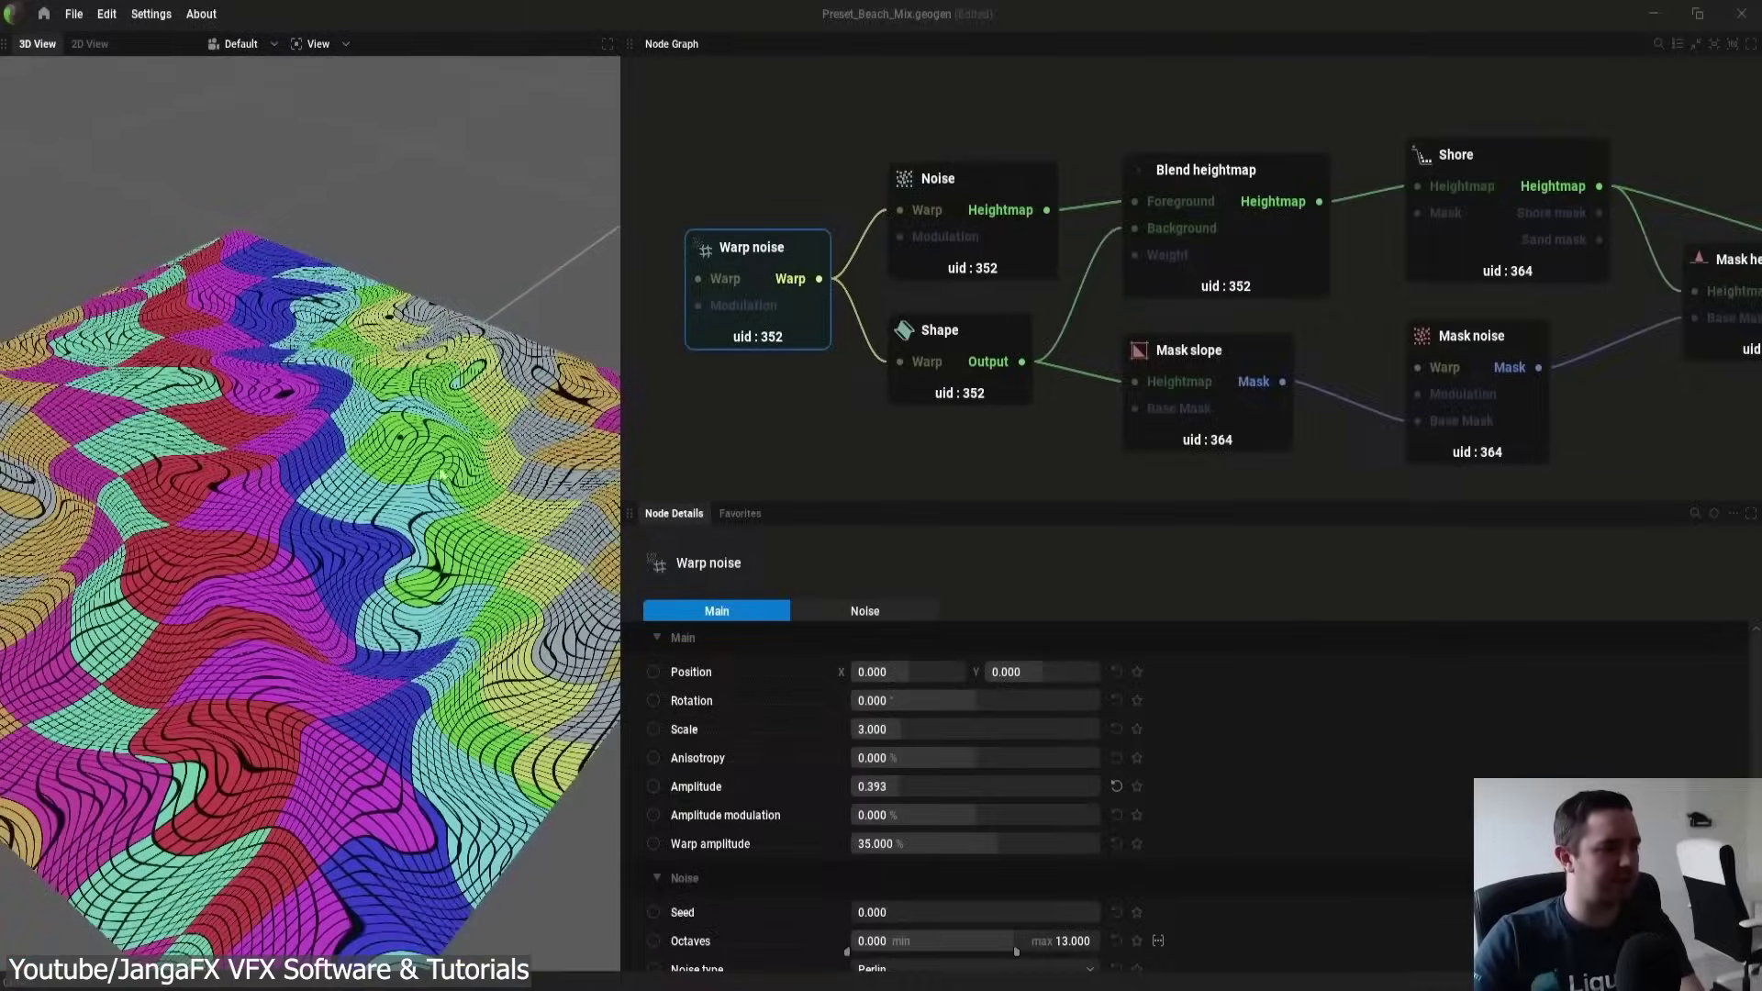
Preview the Noise node's heightmap in a widened 3D view and examine its warped surface
click(918, 237)
scroll(349, 389, up, 5)
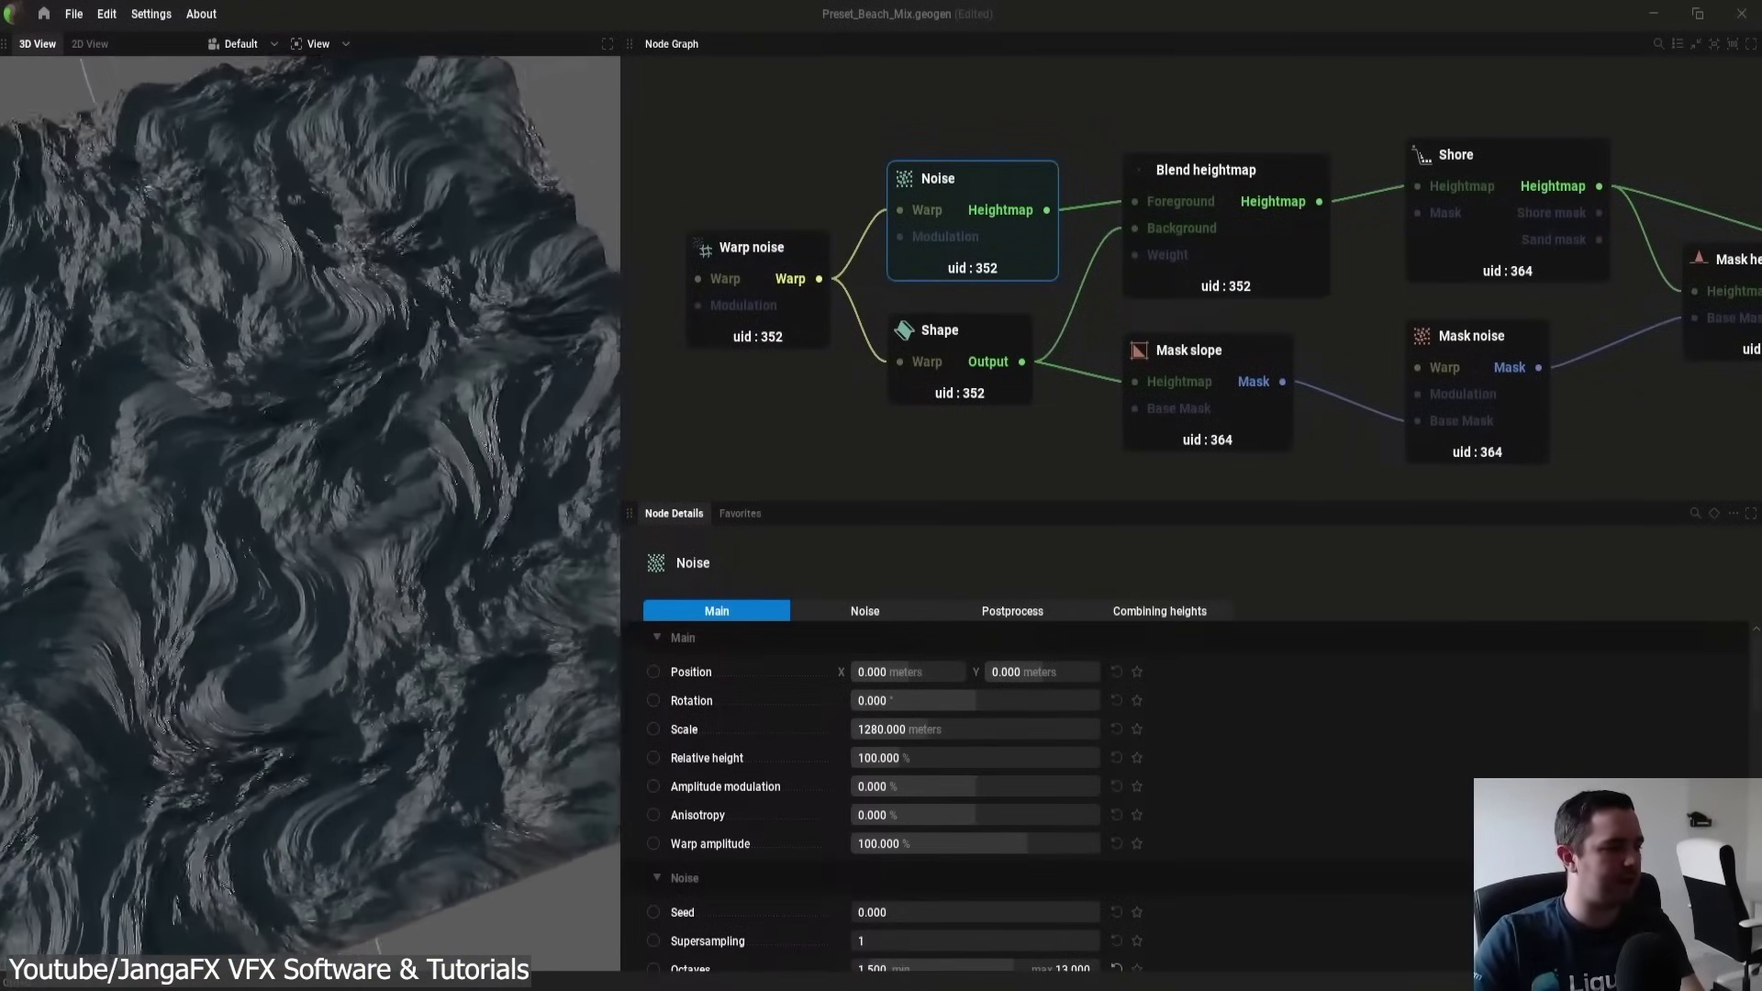
drag(622, 344, 733, 341)
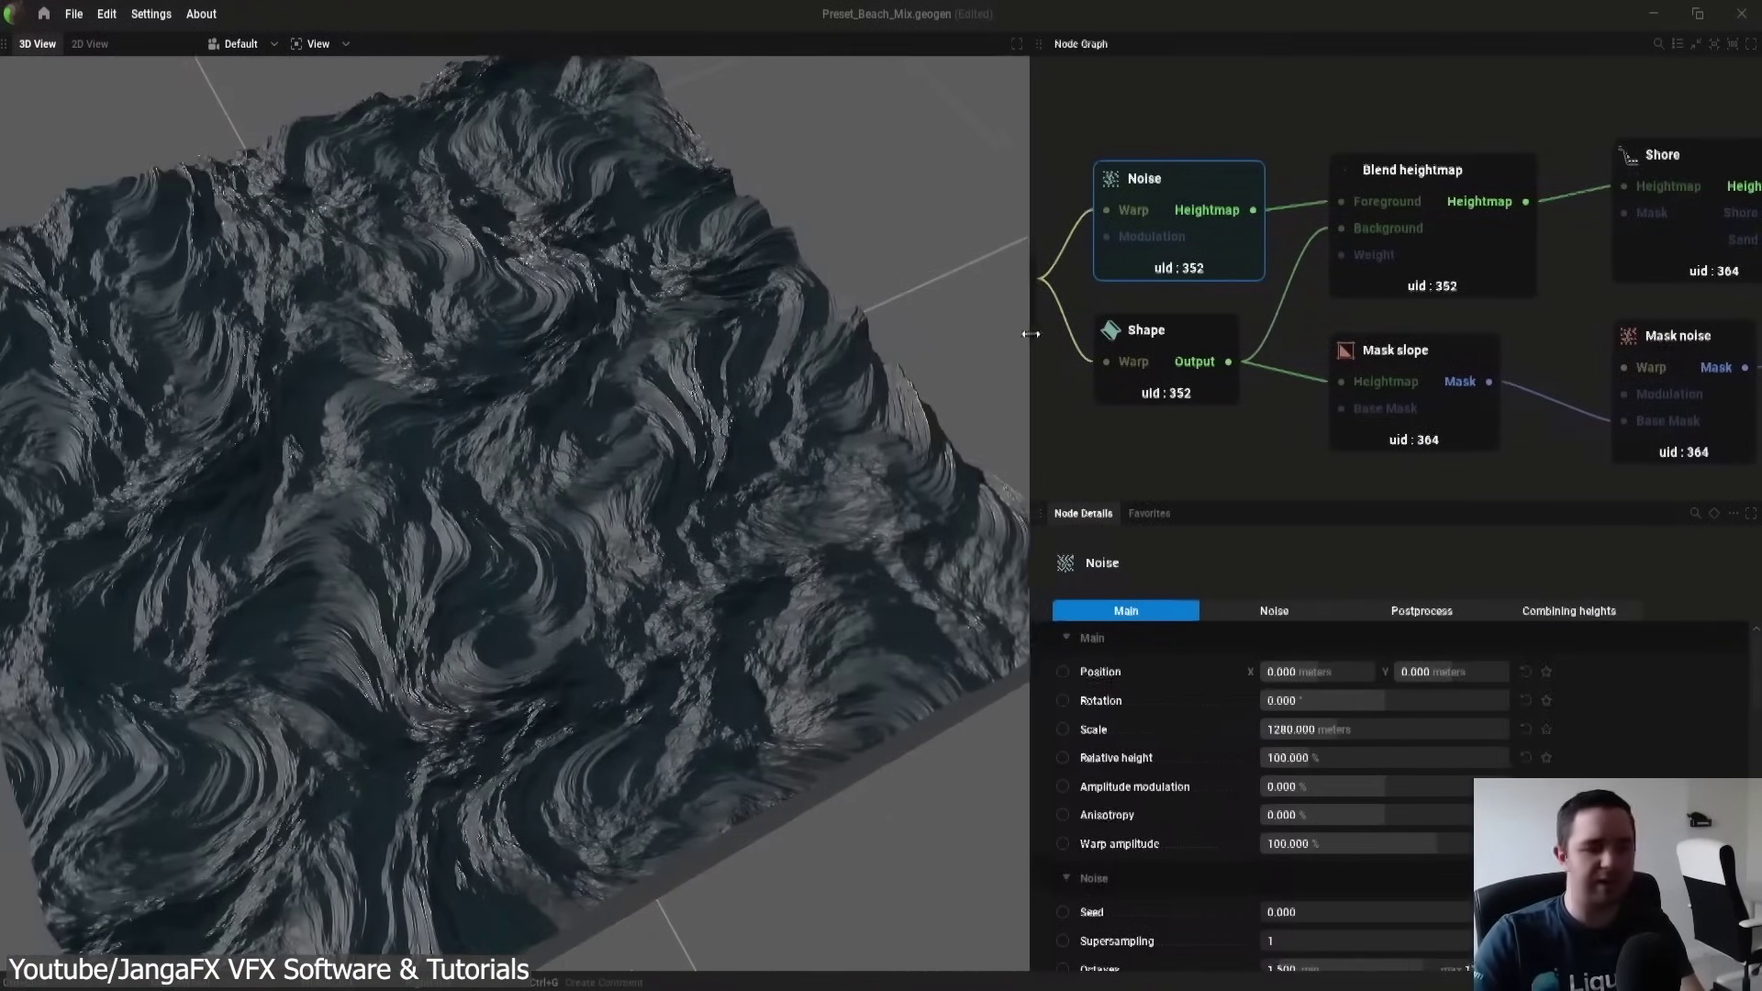
drag(1031, 334, 1046, 334)
scroll(660, 441, down, 5)
drag(658, 454, 661, 432)
scroll(536, 410, up, 6)
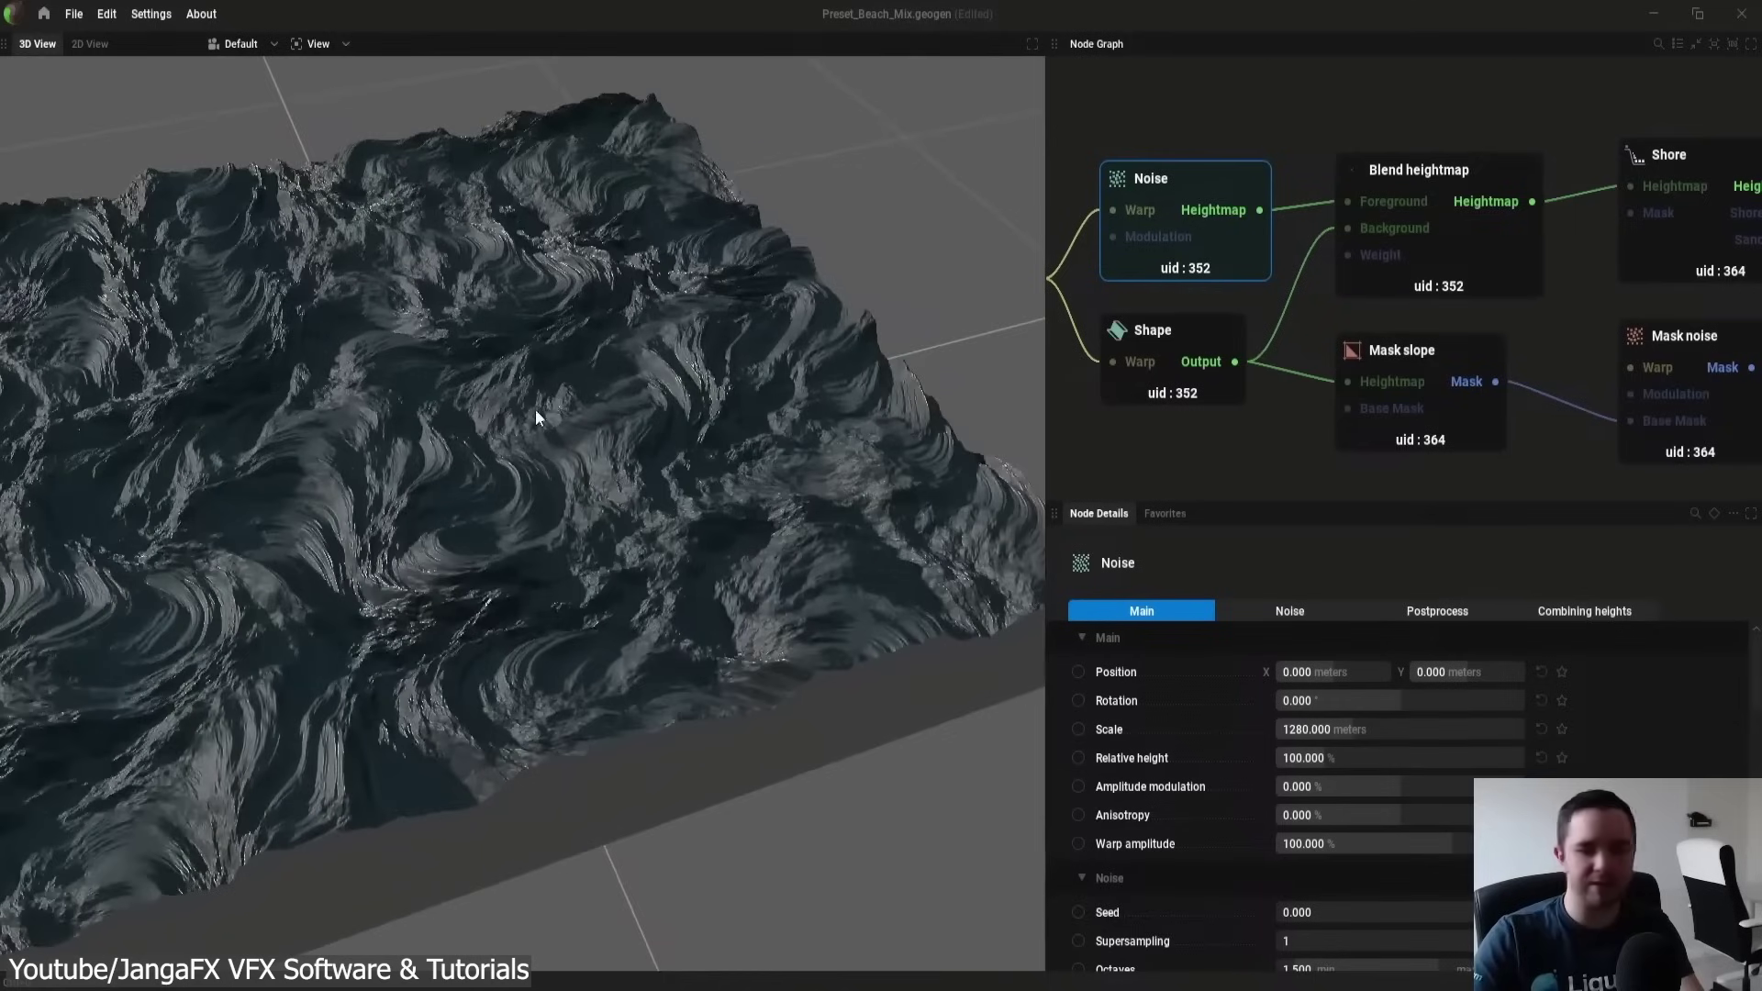
scroll(535, 409, down, 4)
scroll(596, 392, up, 6)
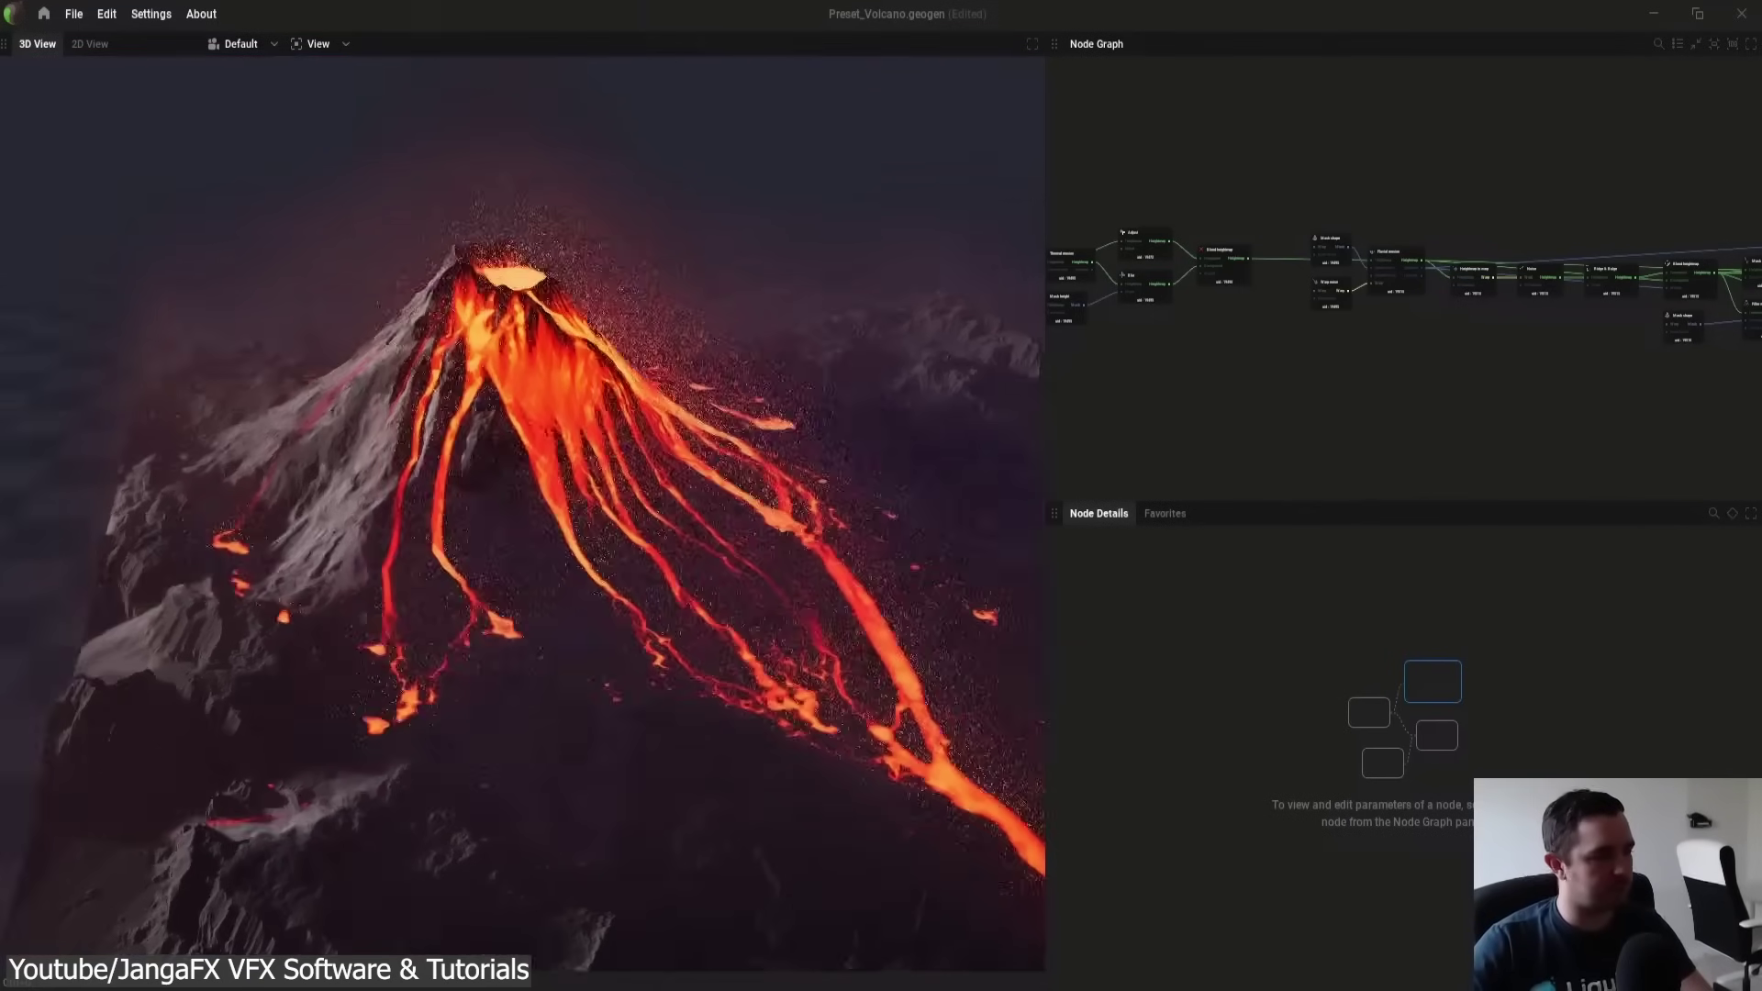
In the volcano preset, preview the Mask cavity and Mask height nodes on the terrain
scroll(481, 460, down, 3)
scroll(433, 586, up, 3)
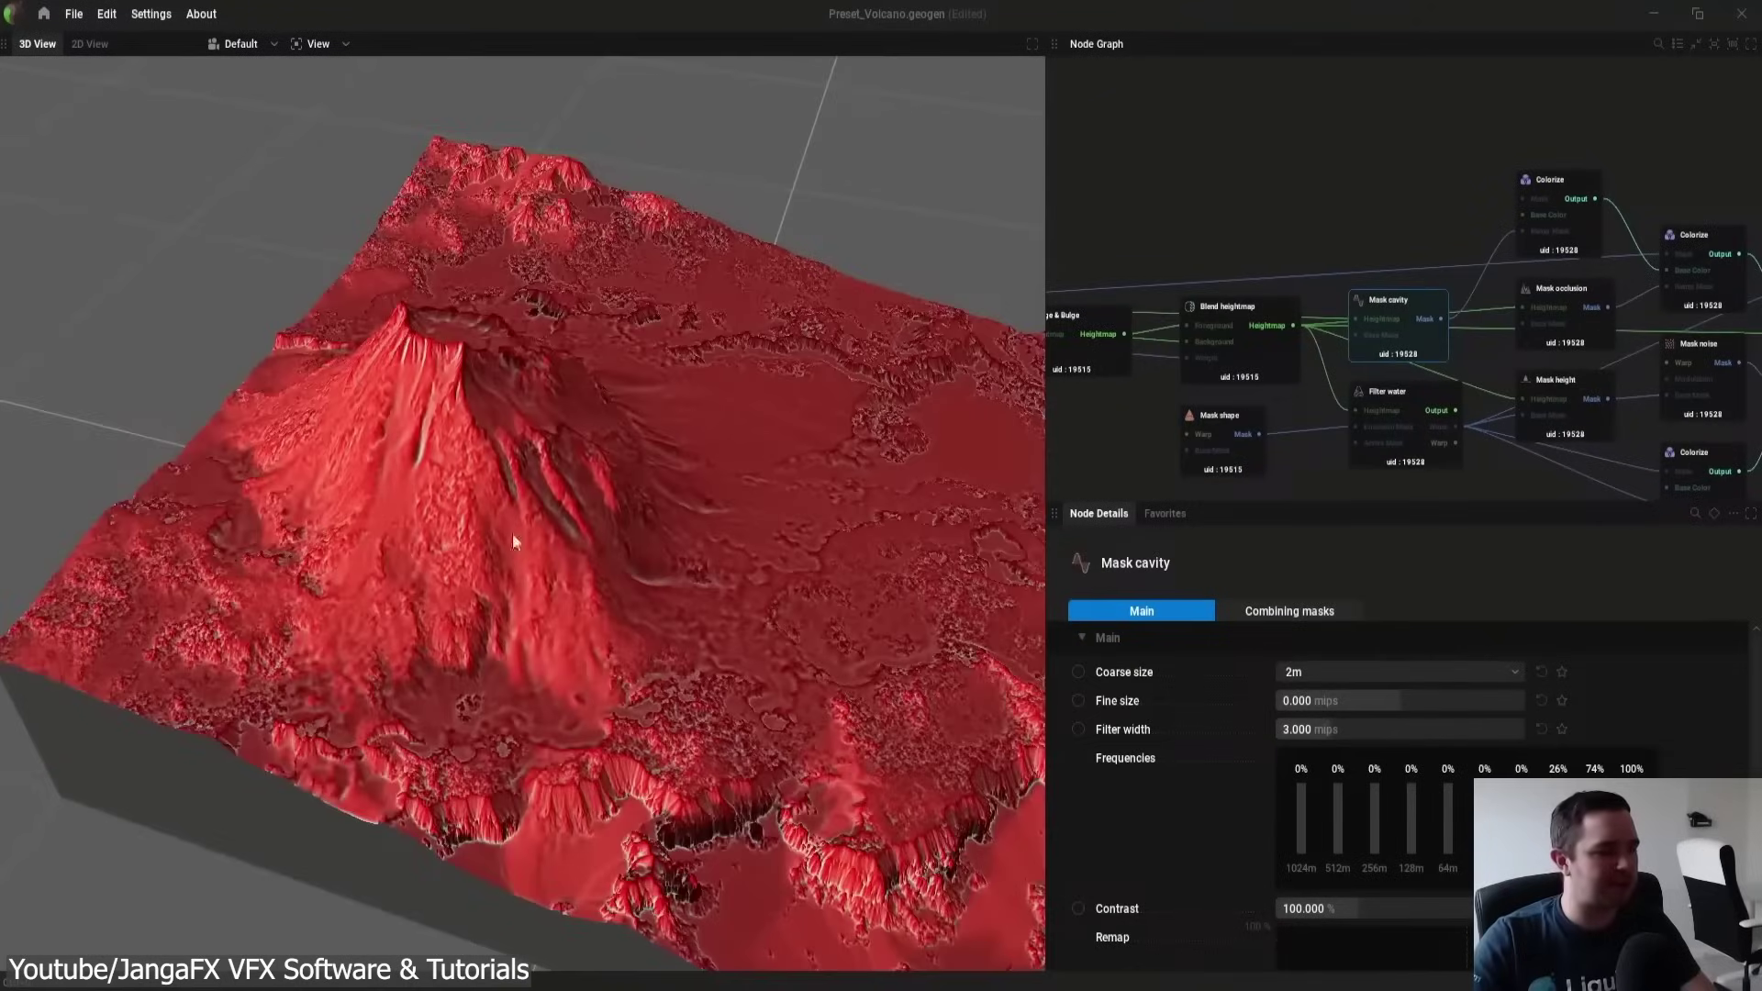
middle_drag(1588, 460, 1476, 457)
click(1451, 378)
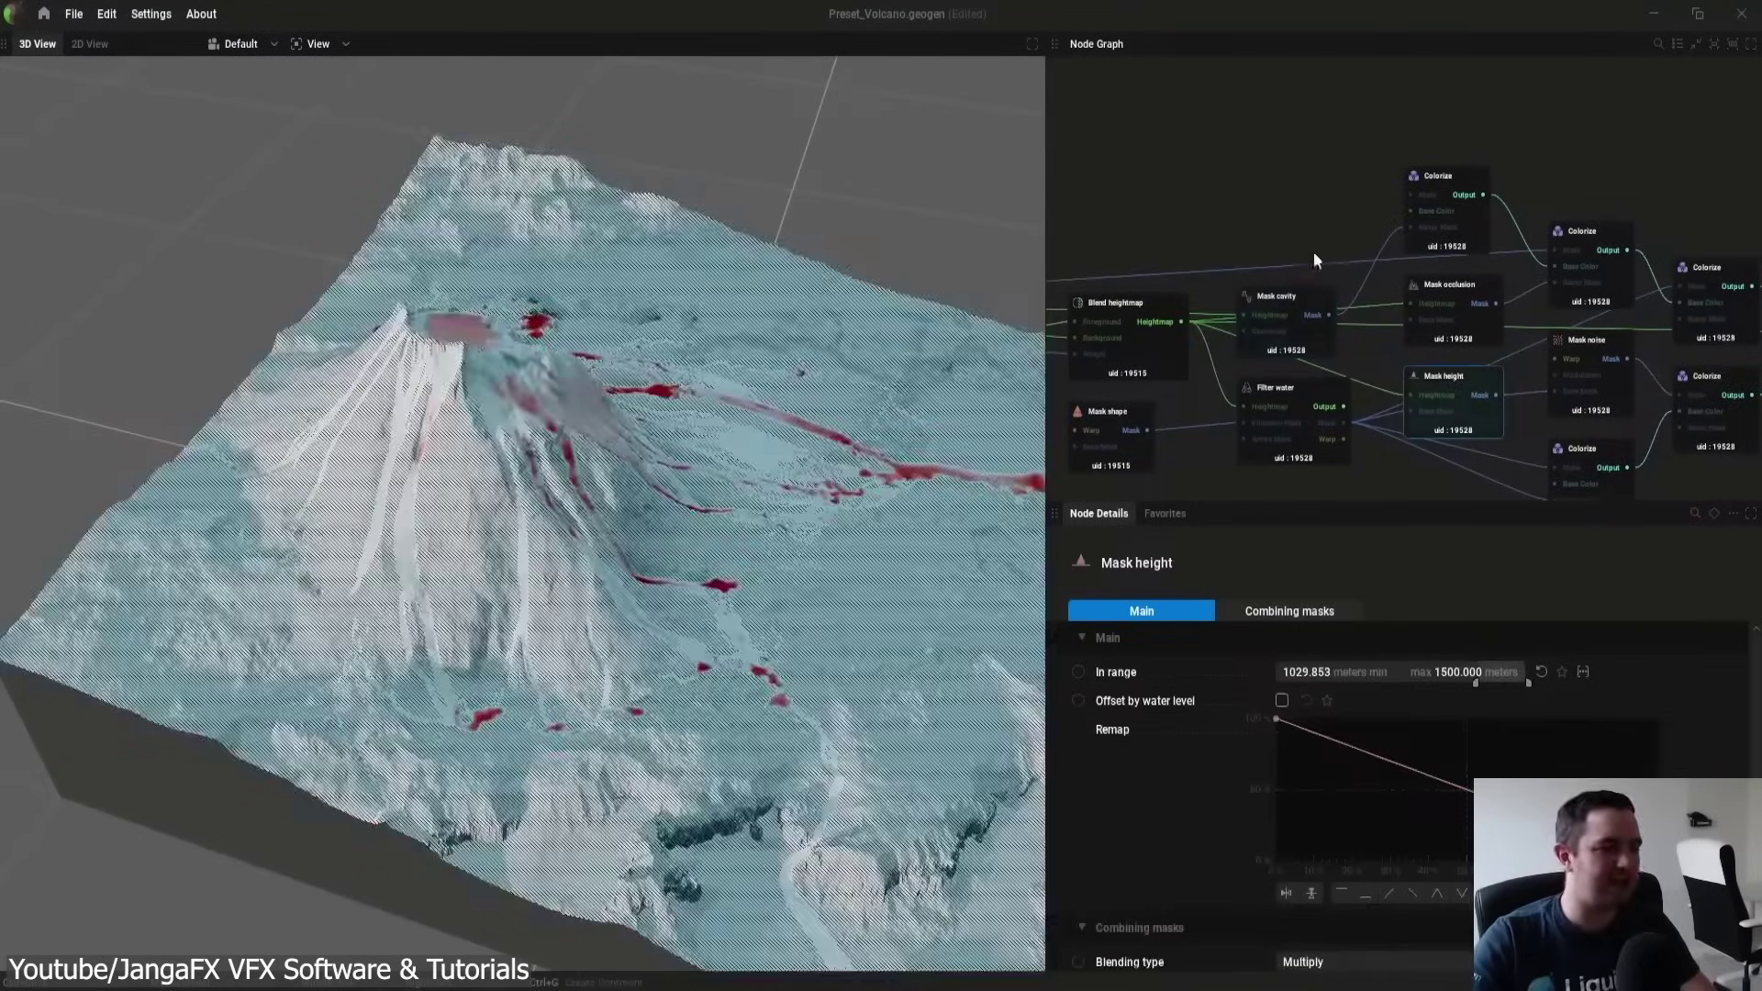
drag(650, 461, 647, 384)
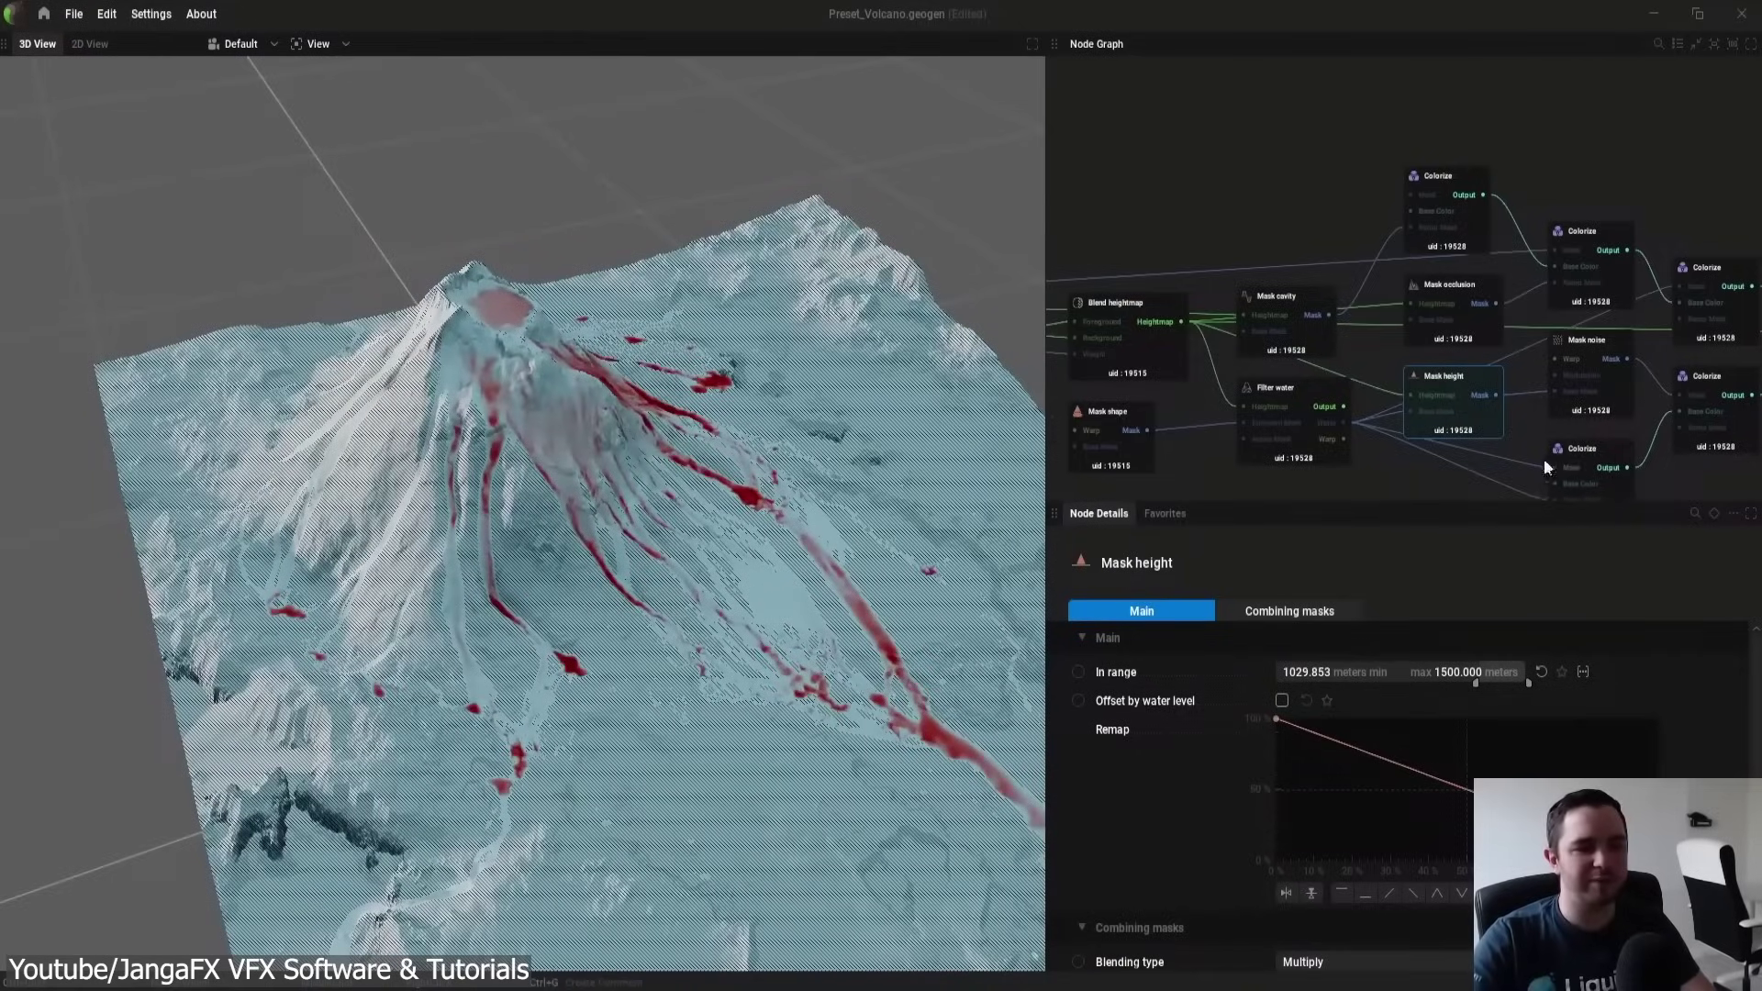
Change the maximum ground color to green in the single-color Colorize node that feeds the Renderer's emission
middle_drag(1544, 460, 1468, 387)
click(1508, 360)
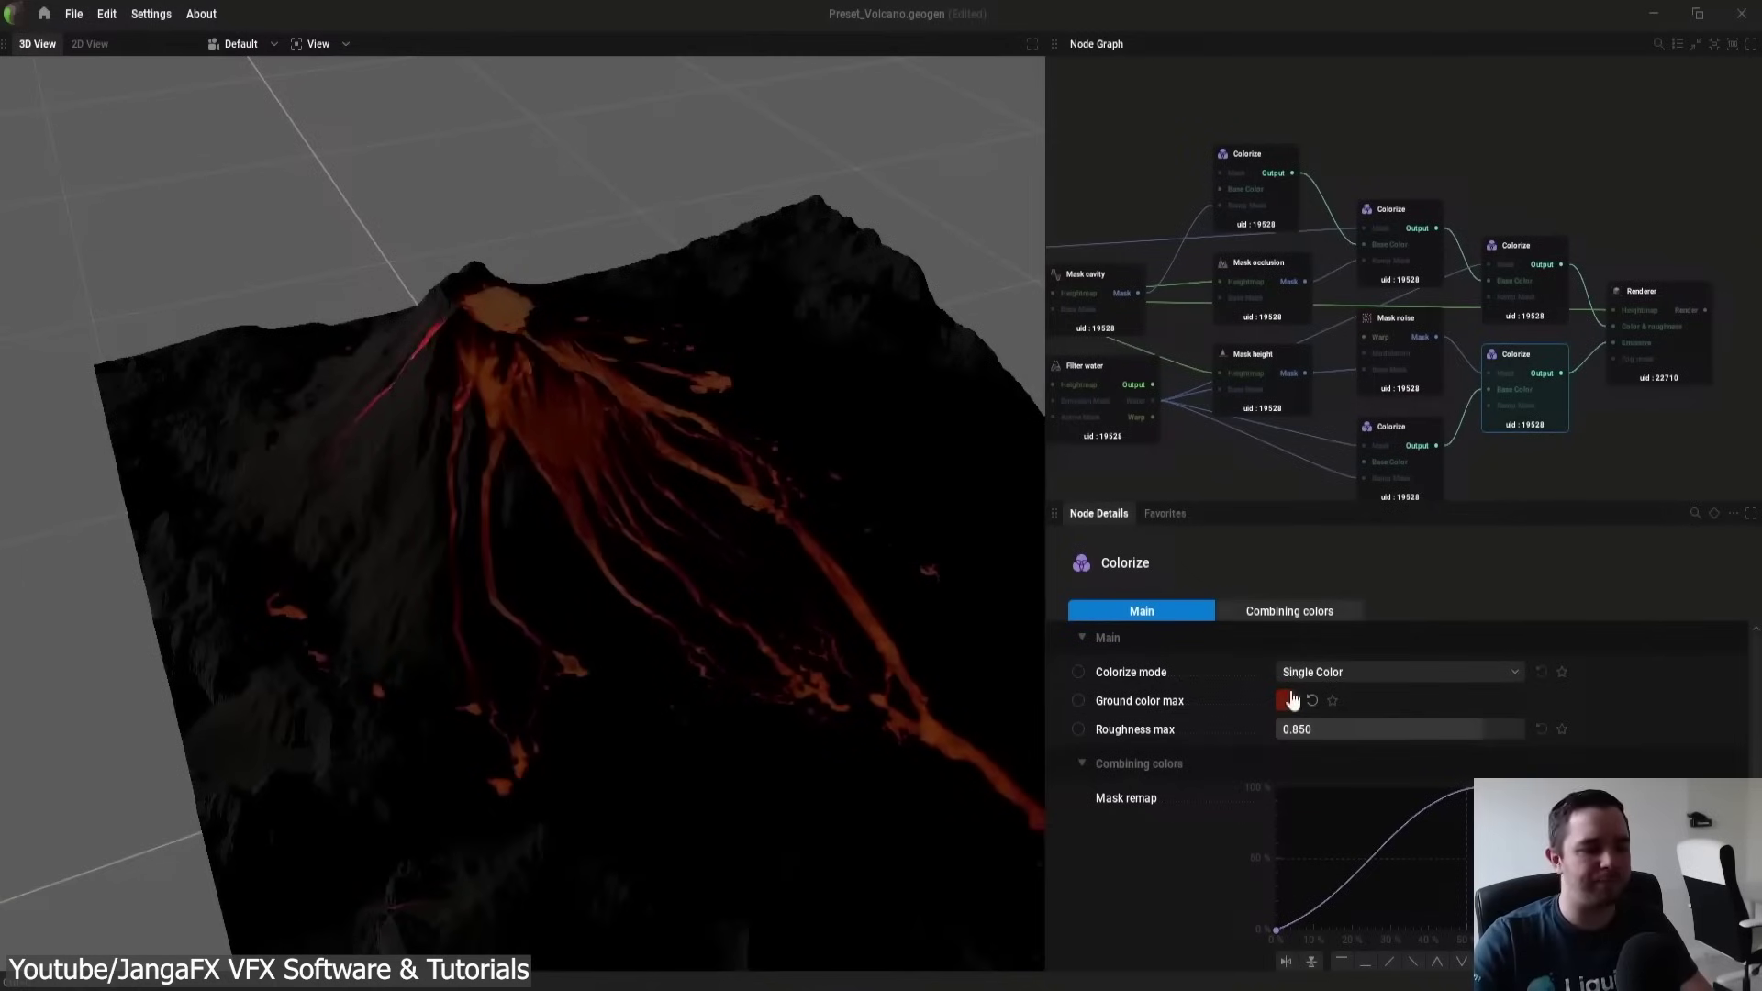
click(1285, 700)
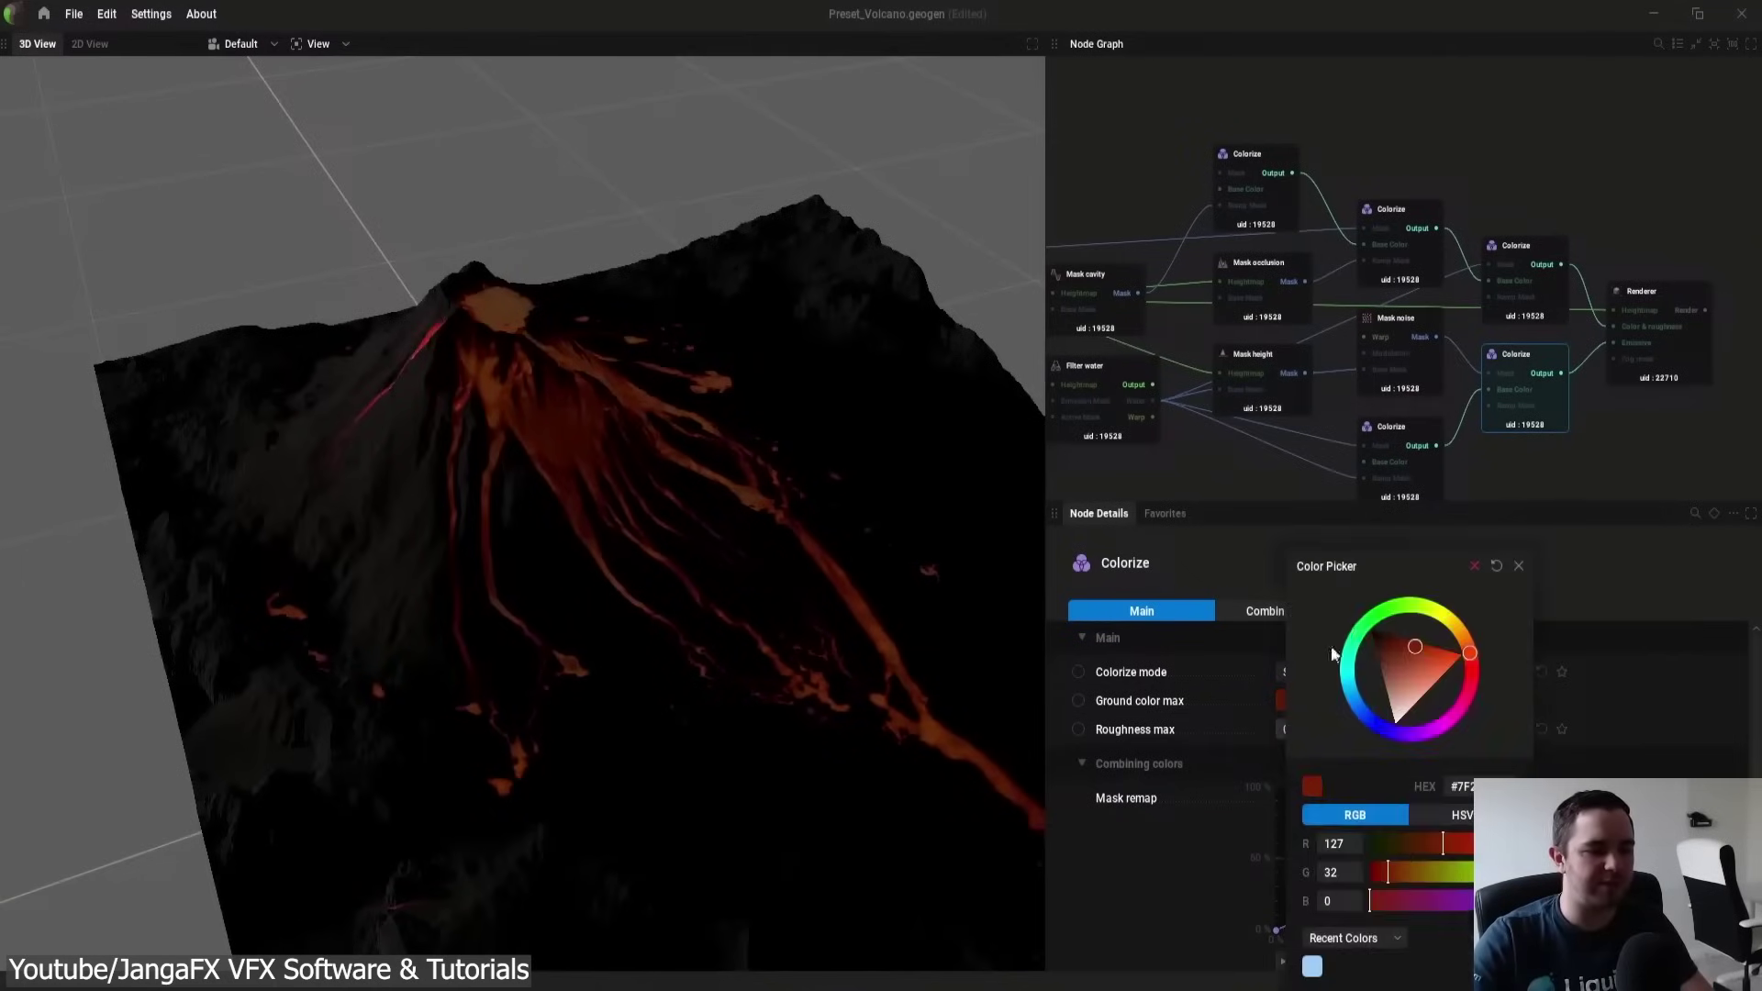
click(1395, 612)
click(1469, 133)
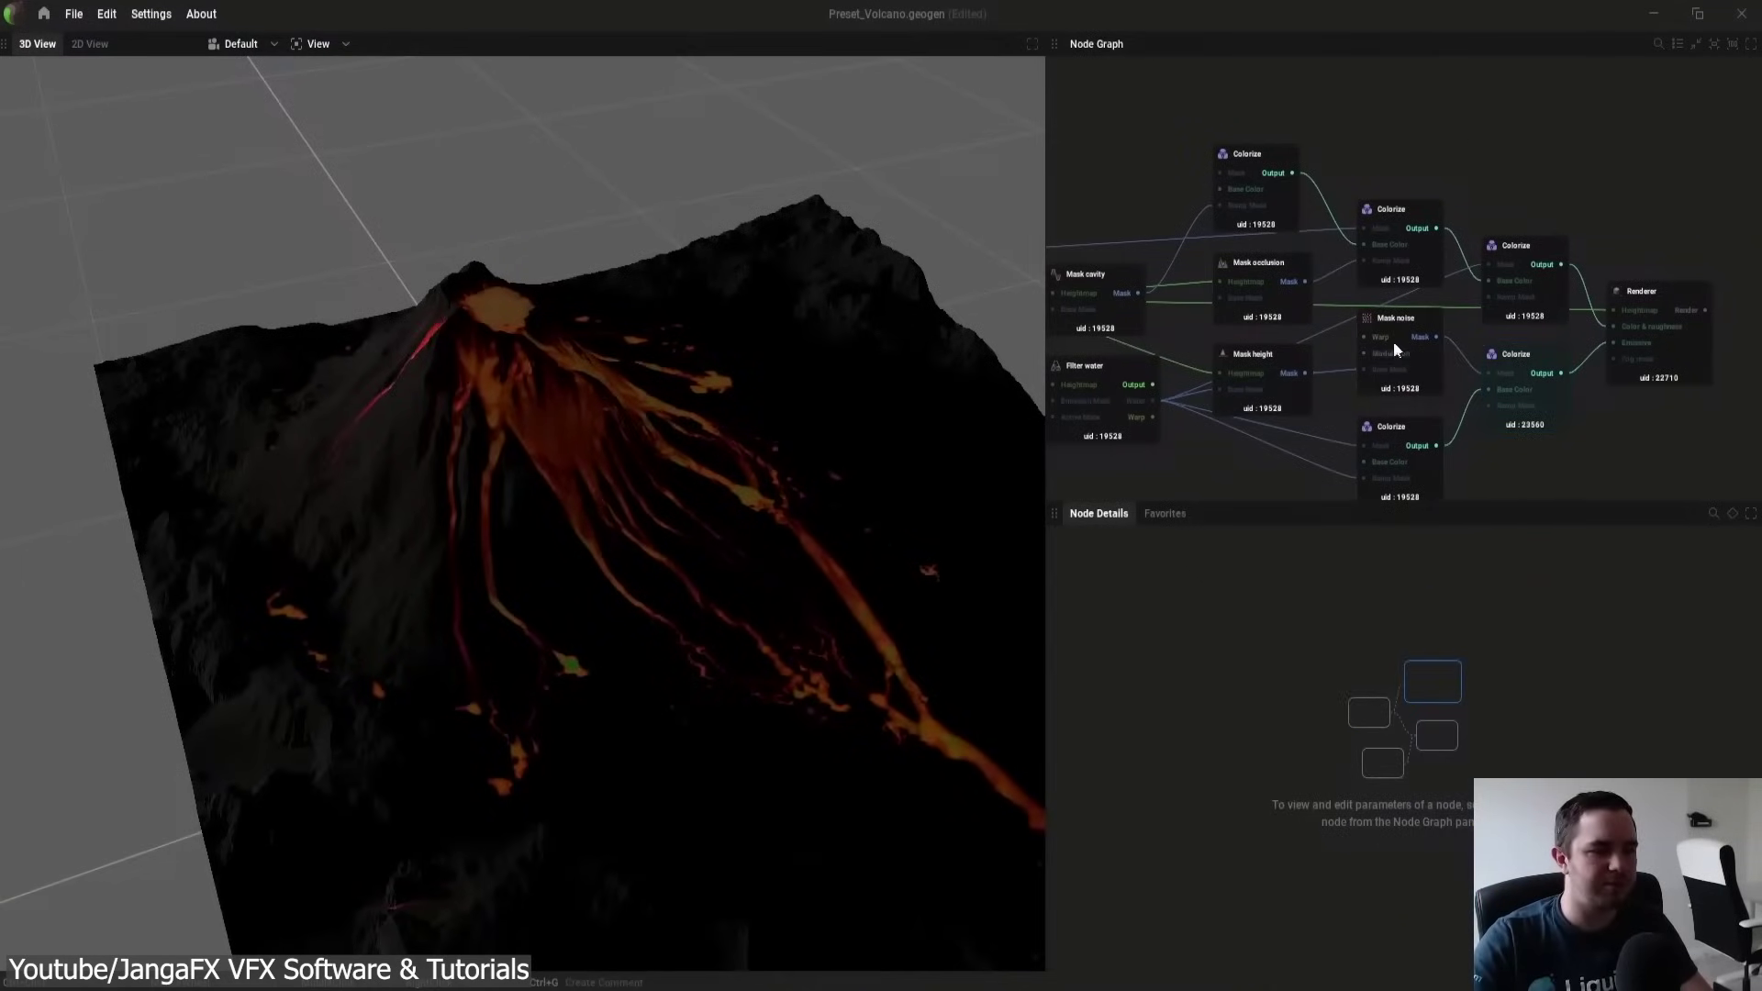
In the lava's gradient-based Colorize node, recolor the middle and end gradient stops bright green
click(1519, 364)
click(1373, 437)
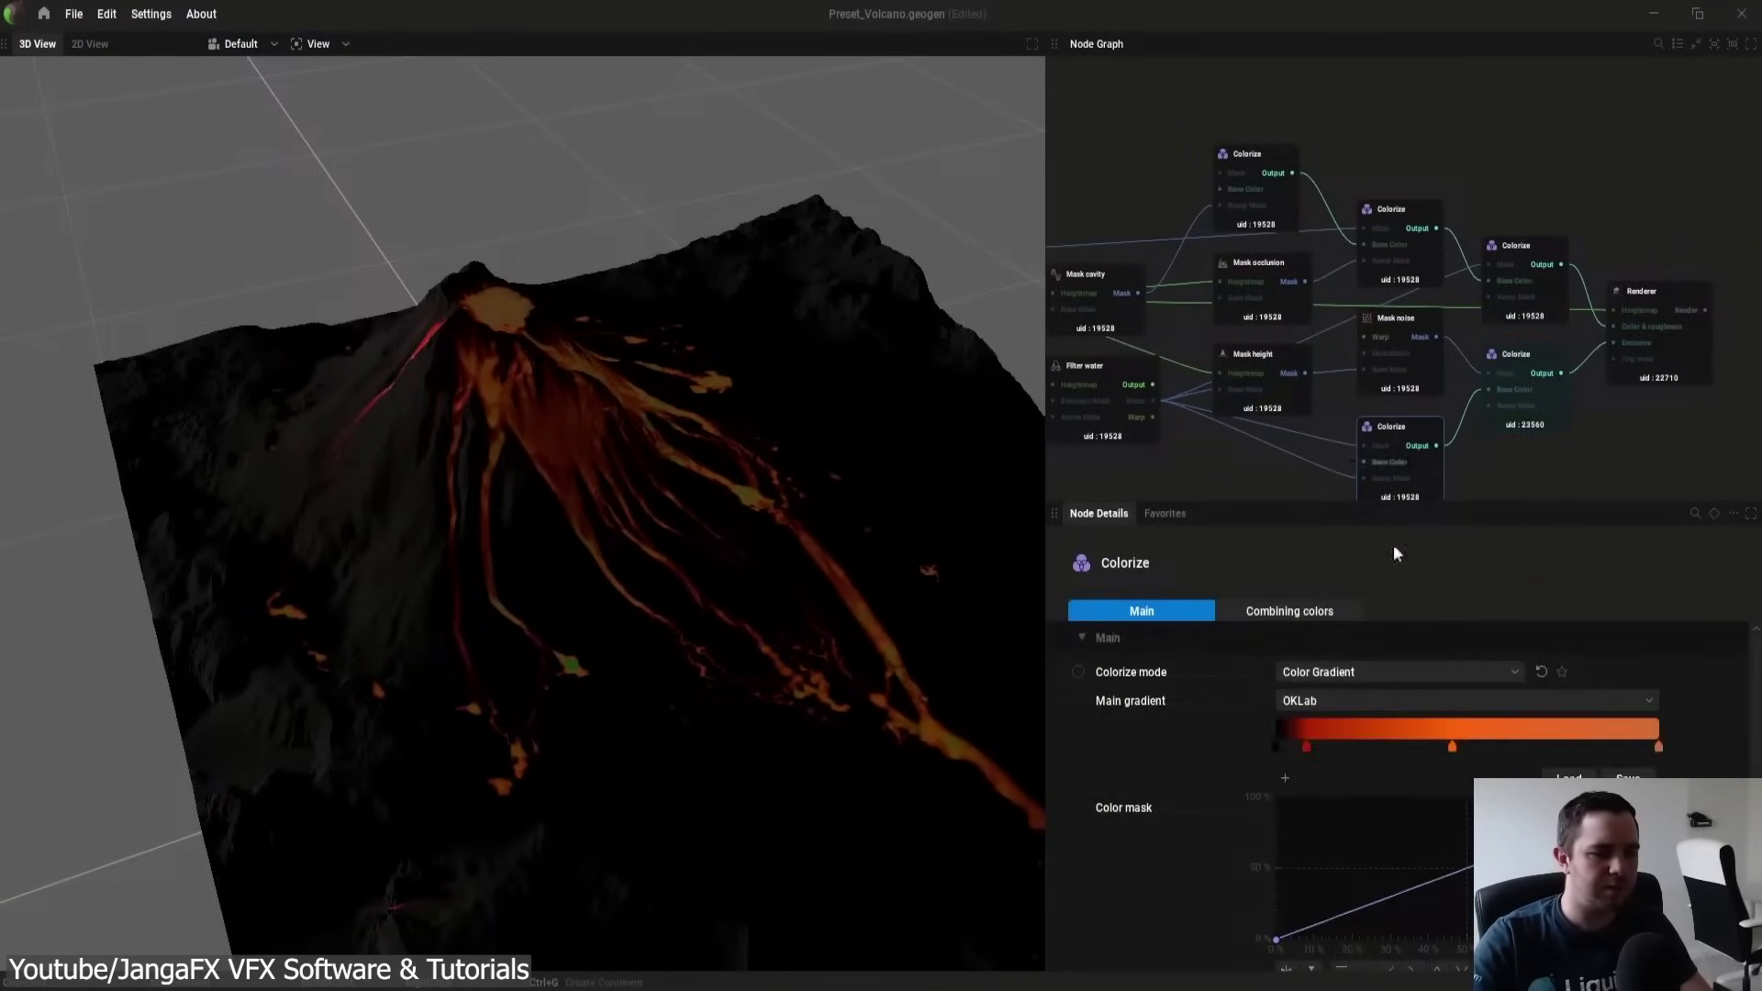
click(1452, 744)
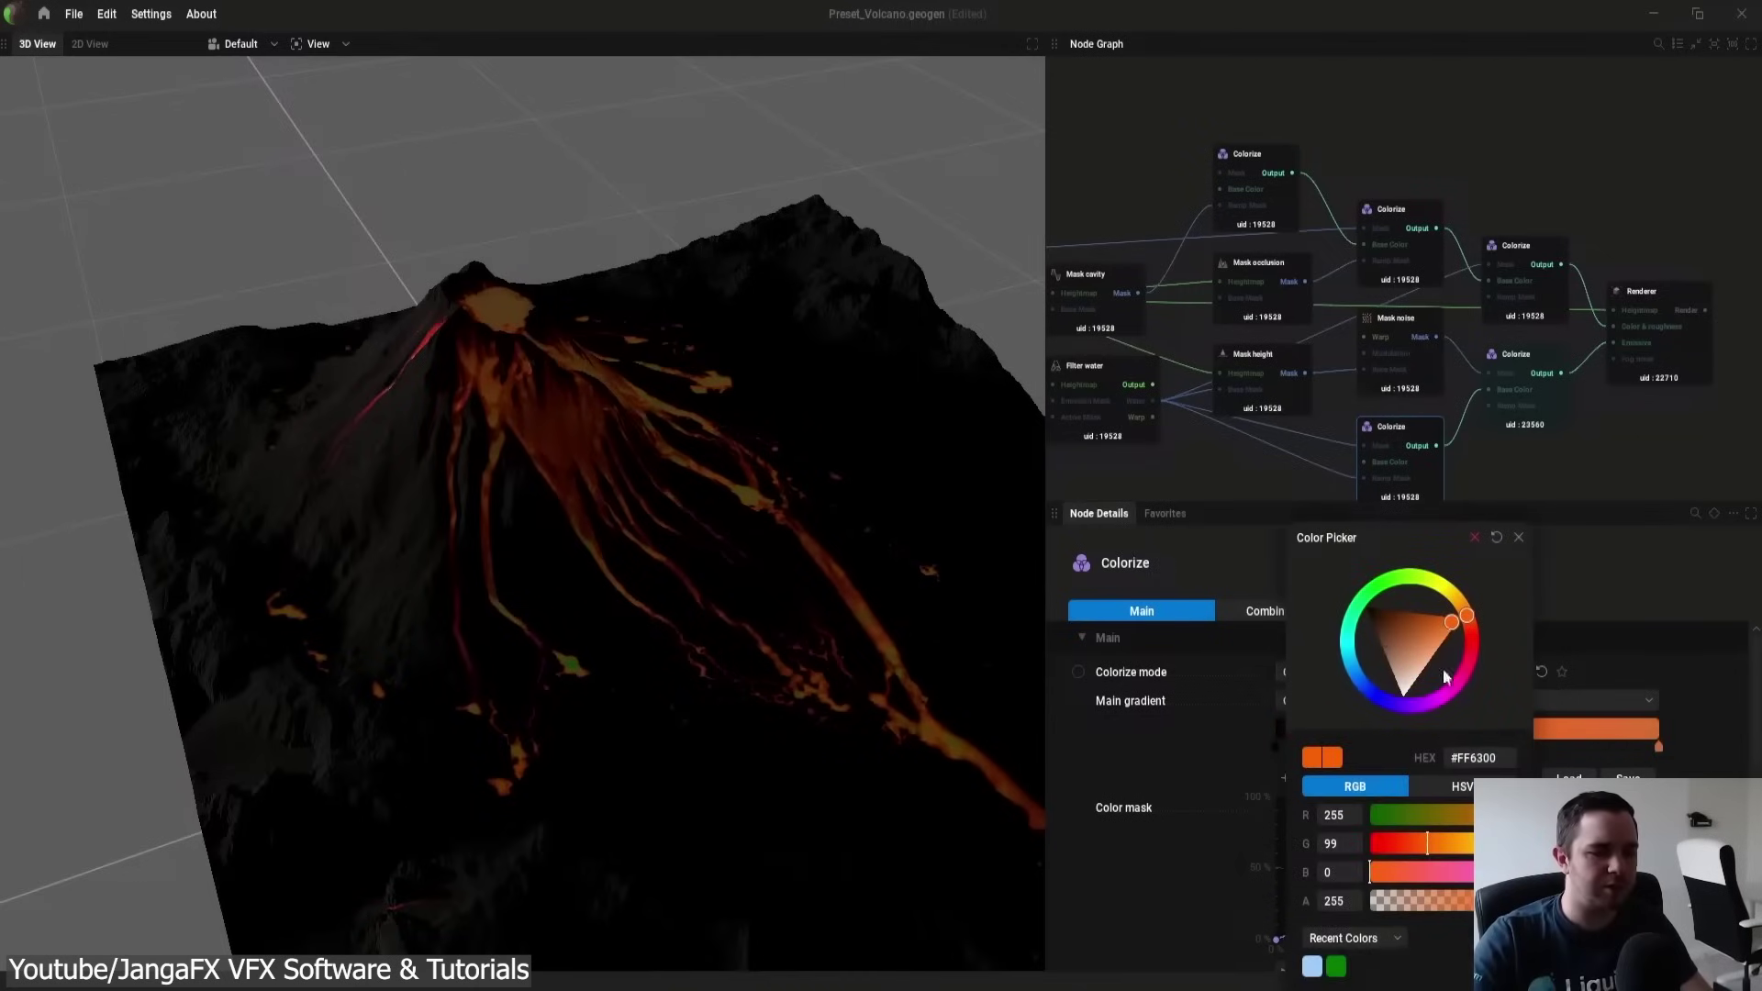
click(1382, 587)
key(Escape)
click(1658, 747)
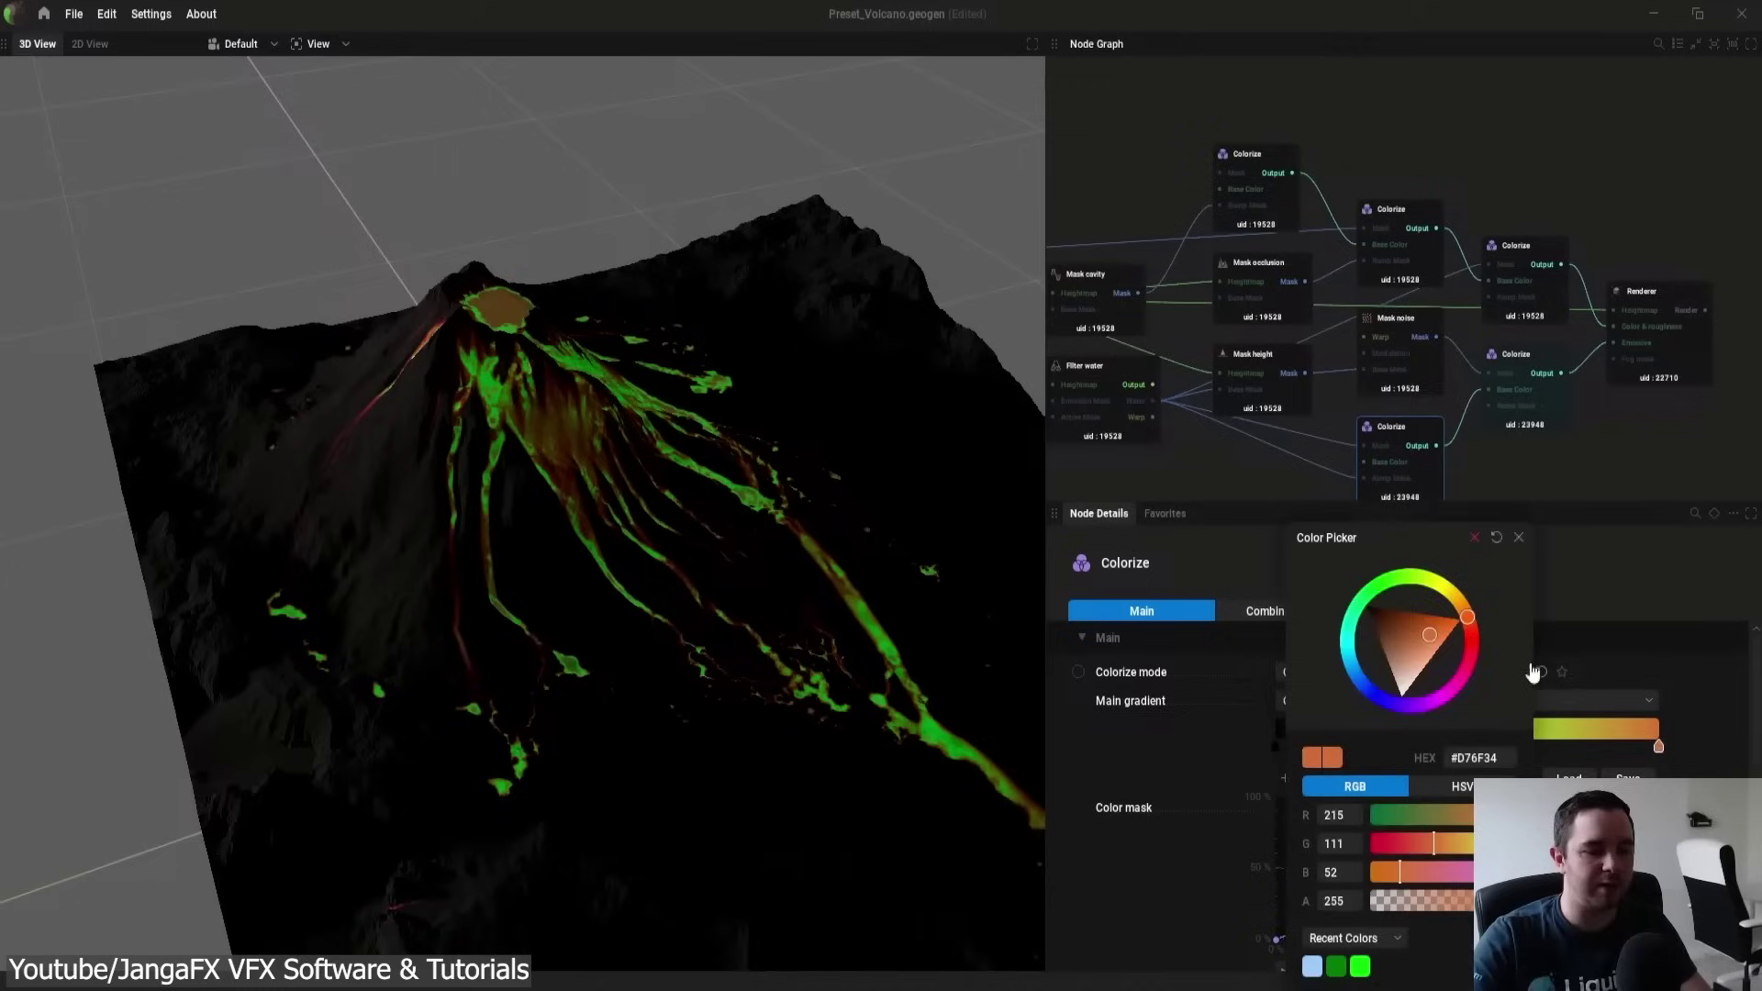
click(1388, 580)
key(Escape)
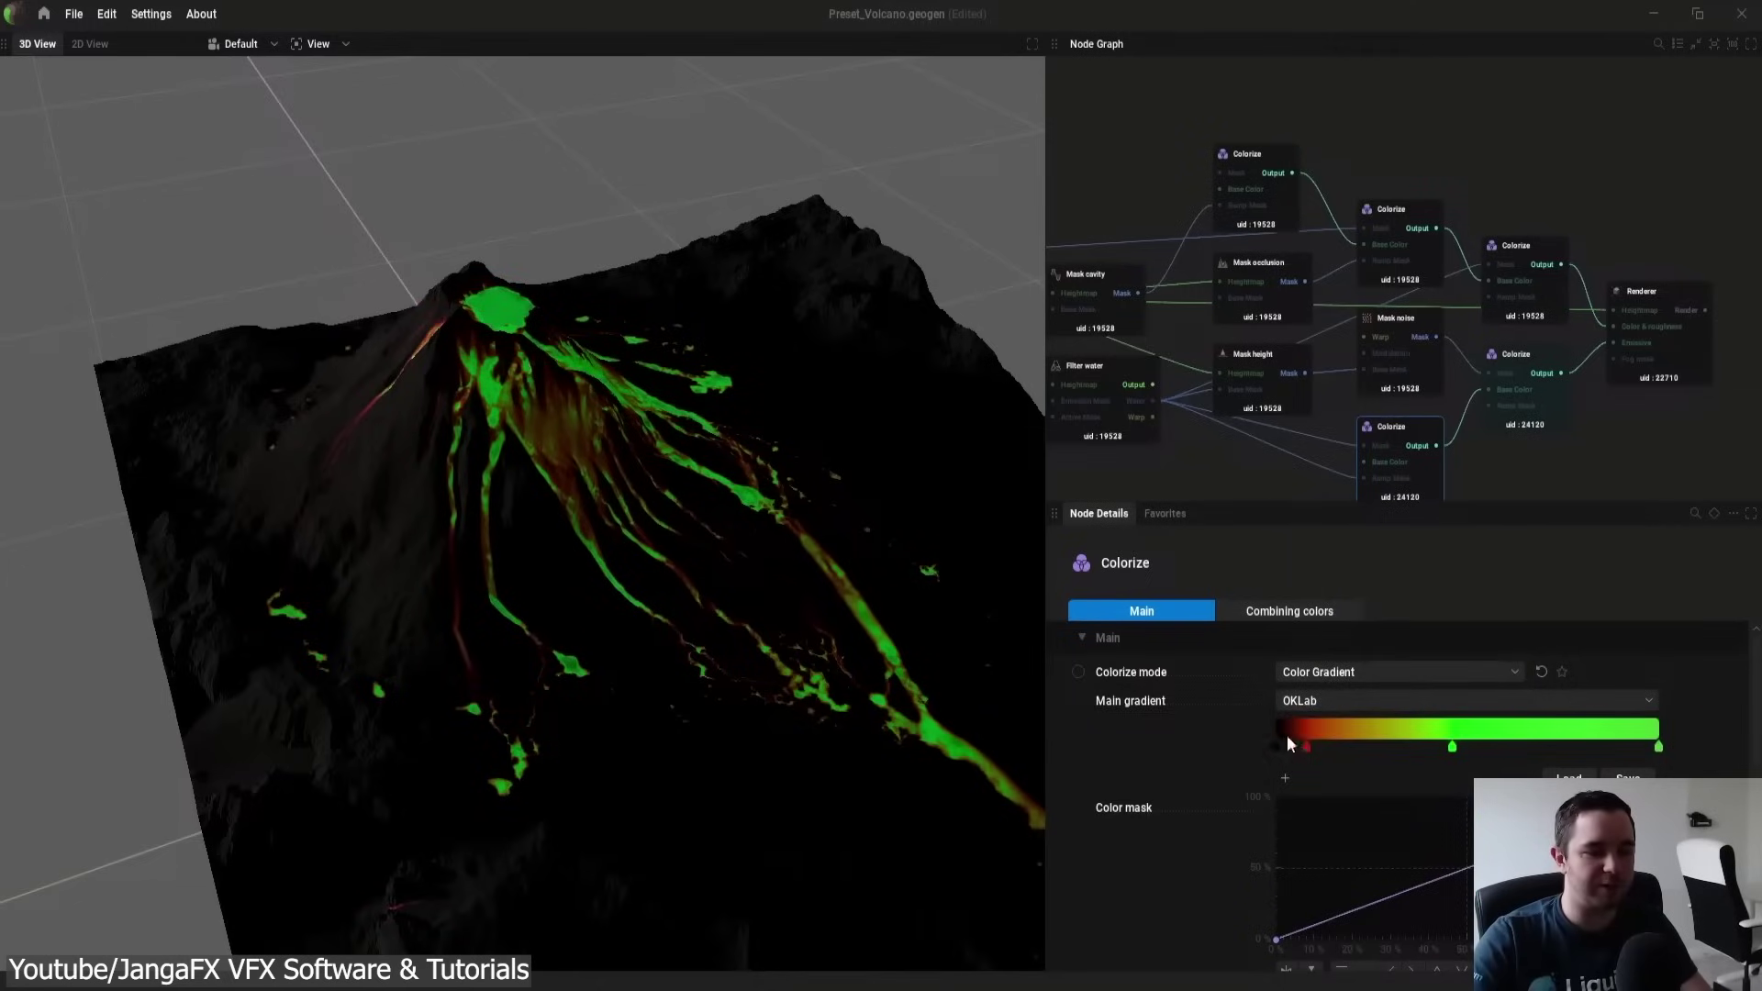
Change the lava gradient's red stop to blue #0045AF
click(1303, 743)
click(1355, 674)
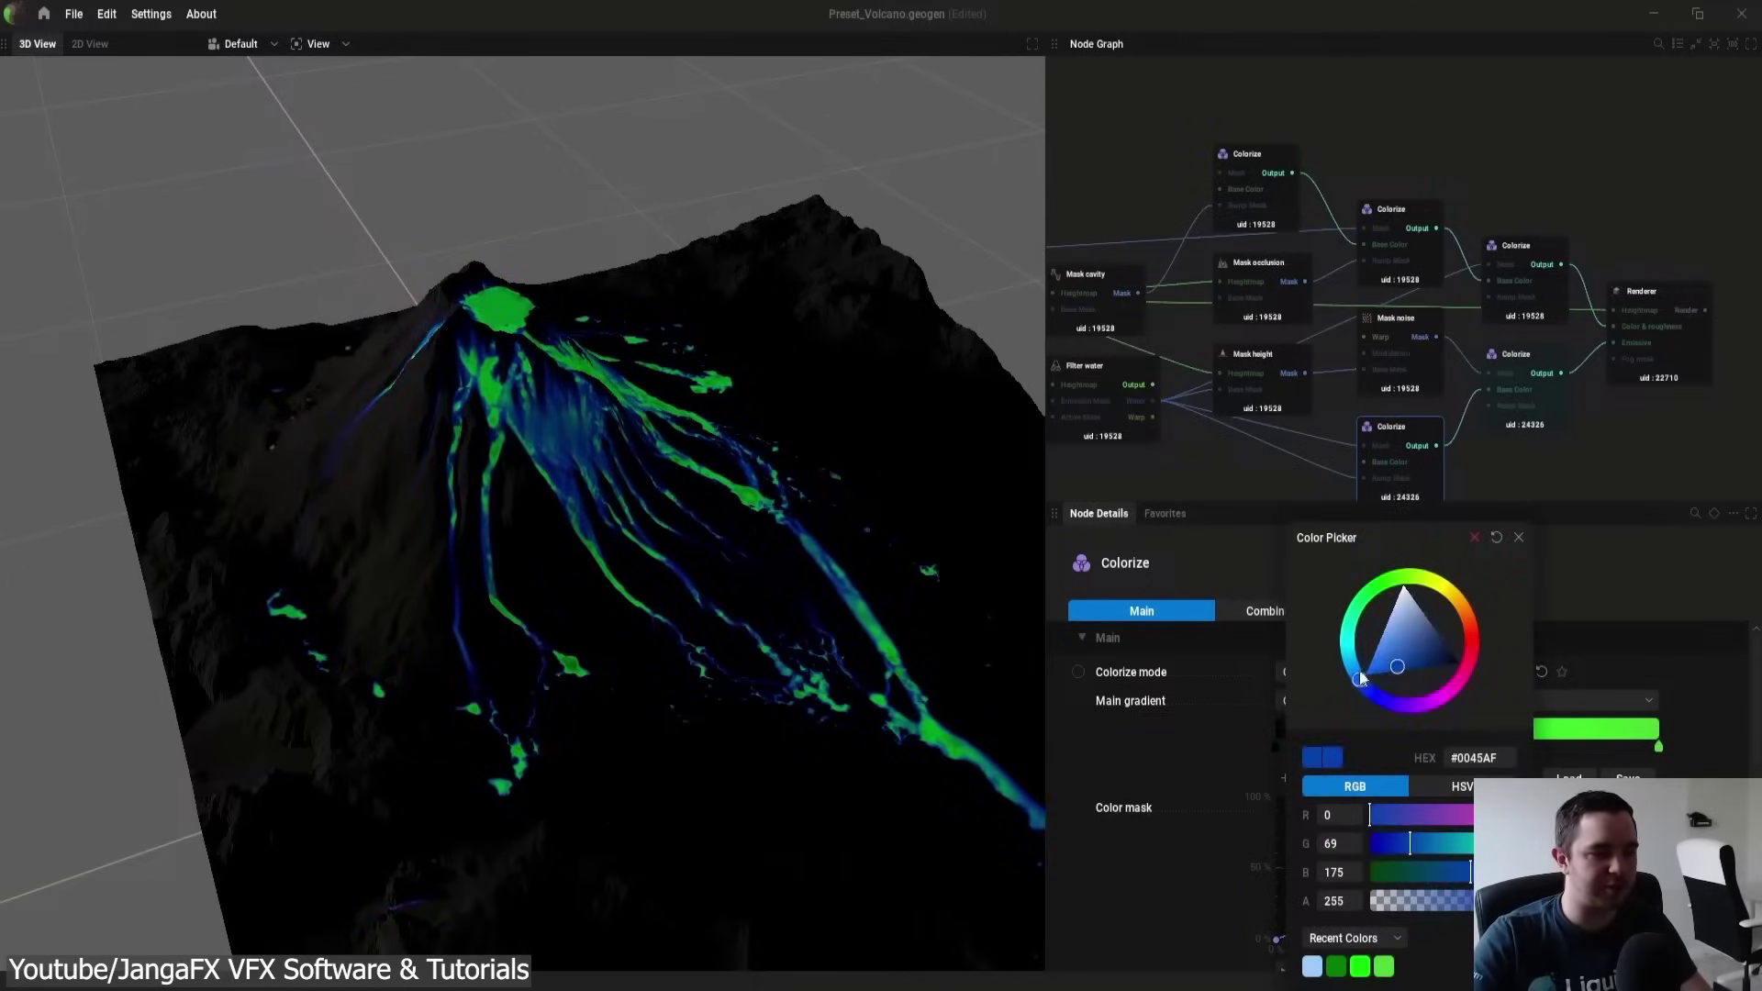
click(1457, 206)
Preview the Renderer node's output and inspect the recolored lava flows around the volcano
click(1633, 288)
drag(724, 493, 517, 503)
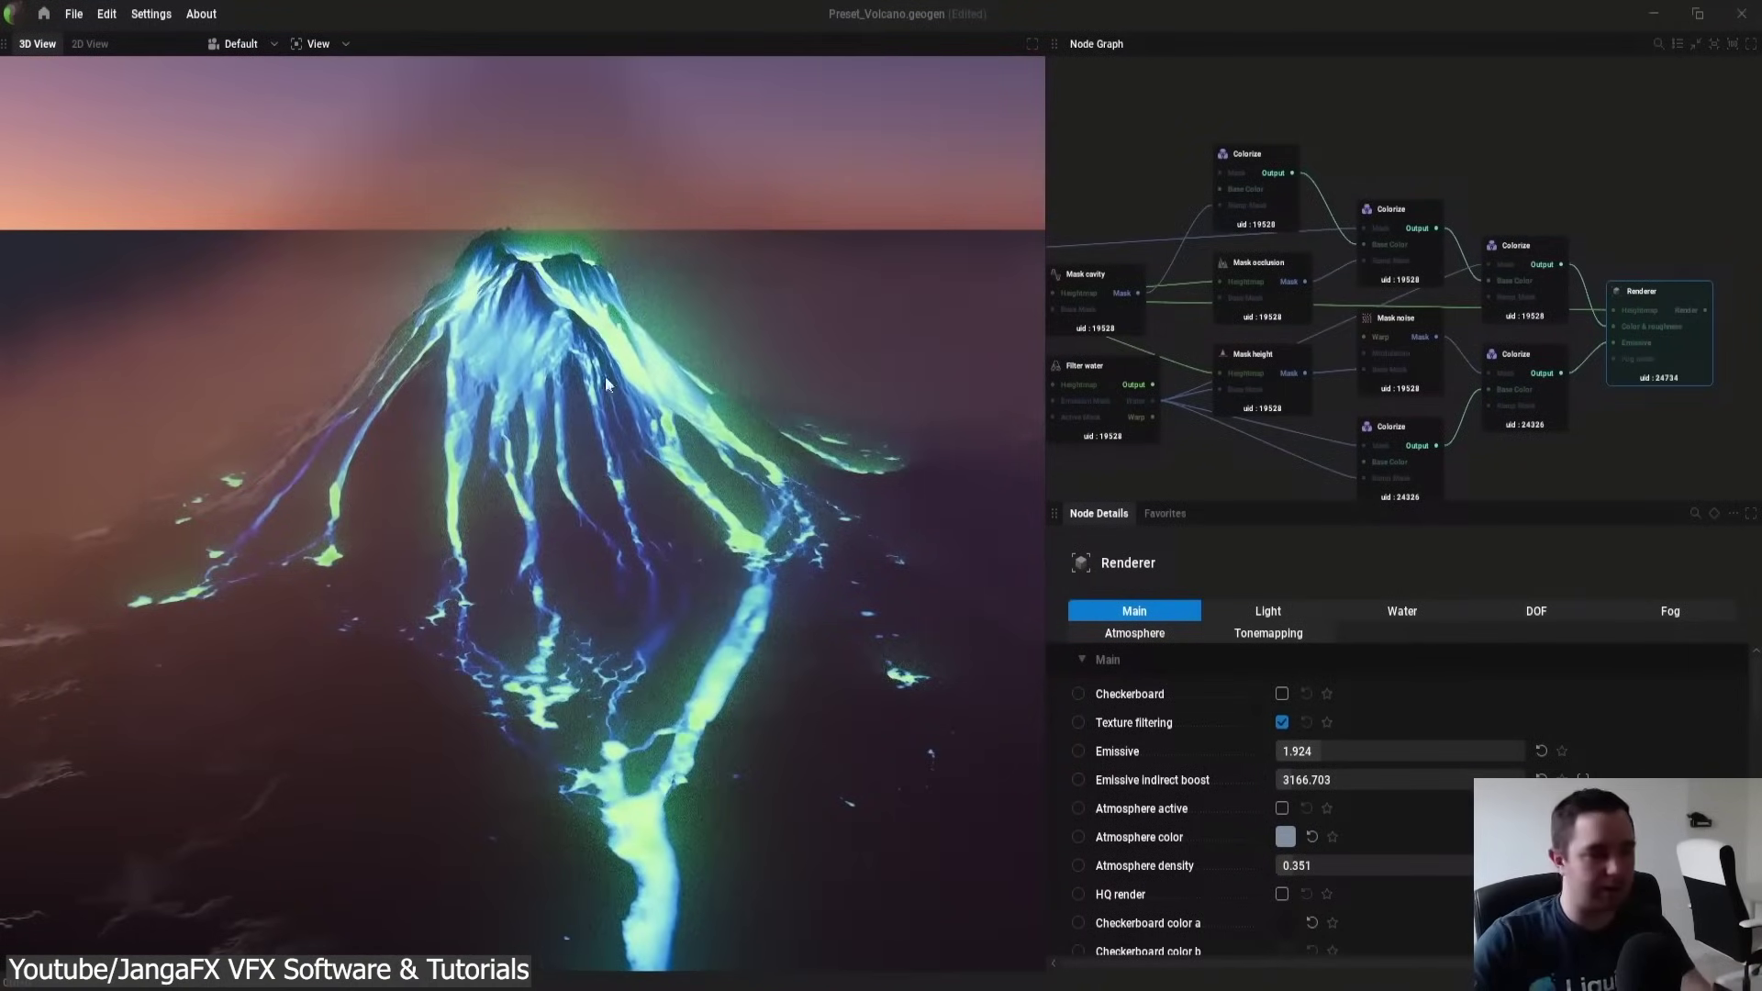
scroll(686, 488, down, 3)
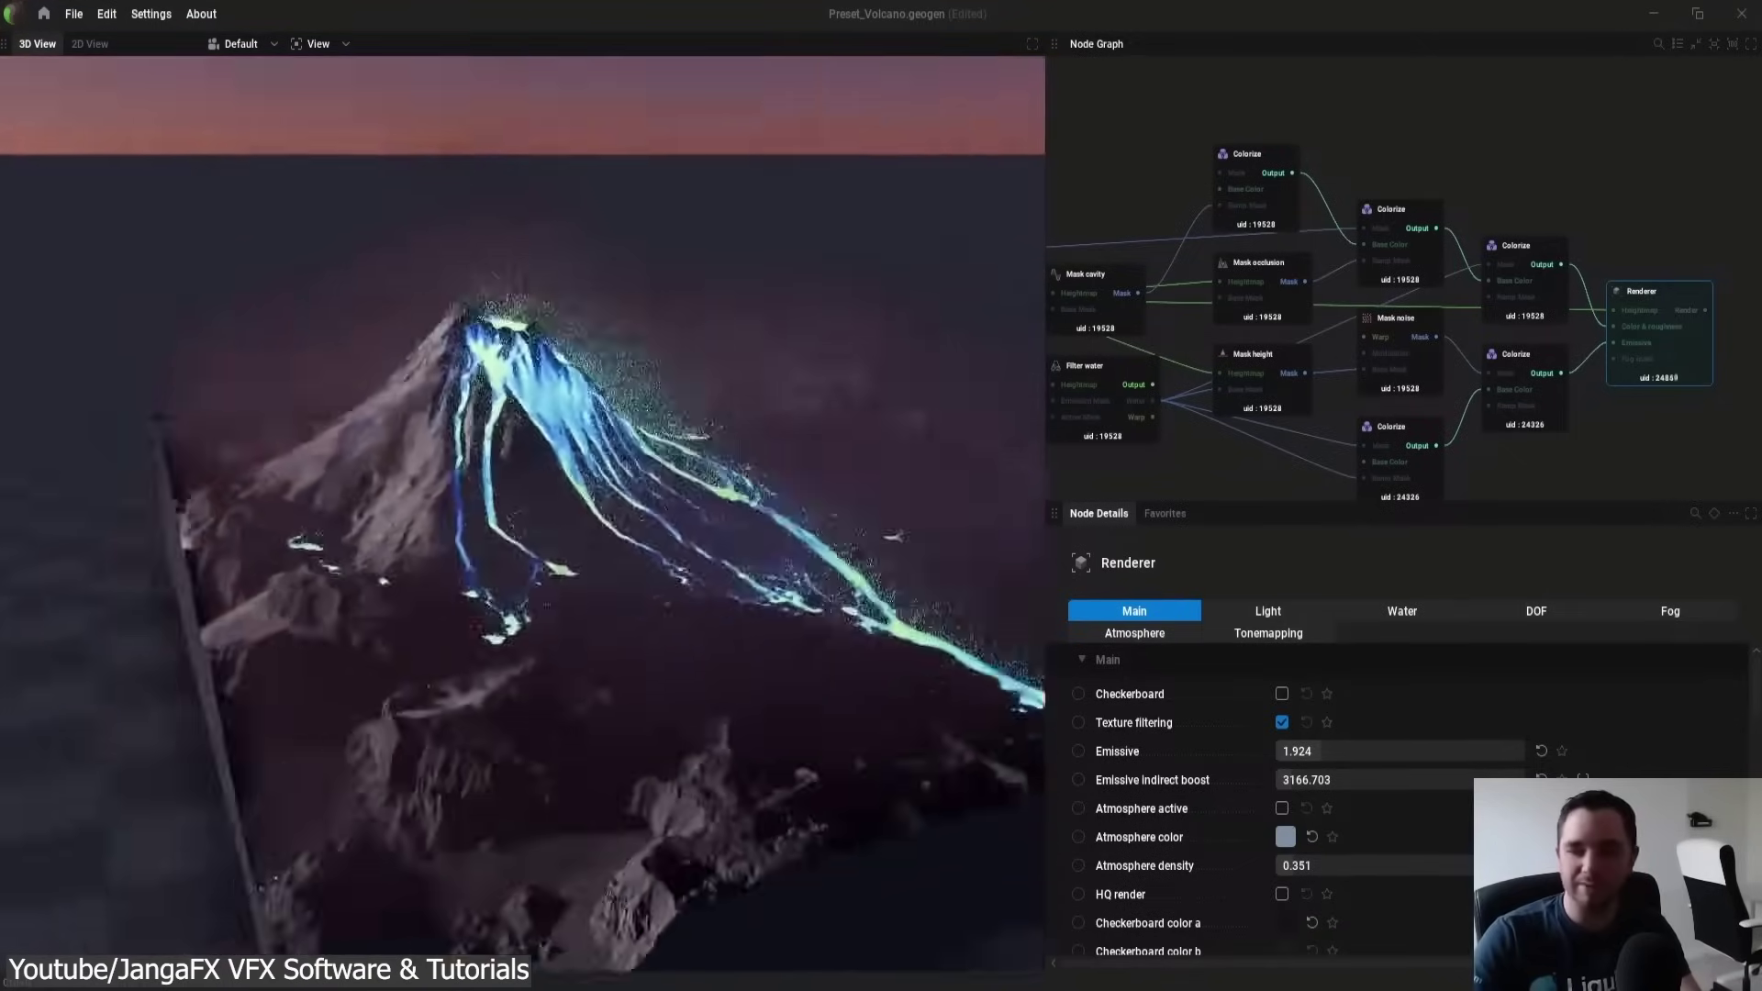